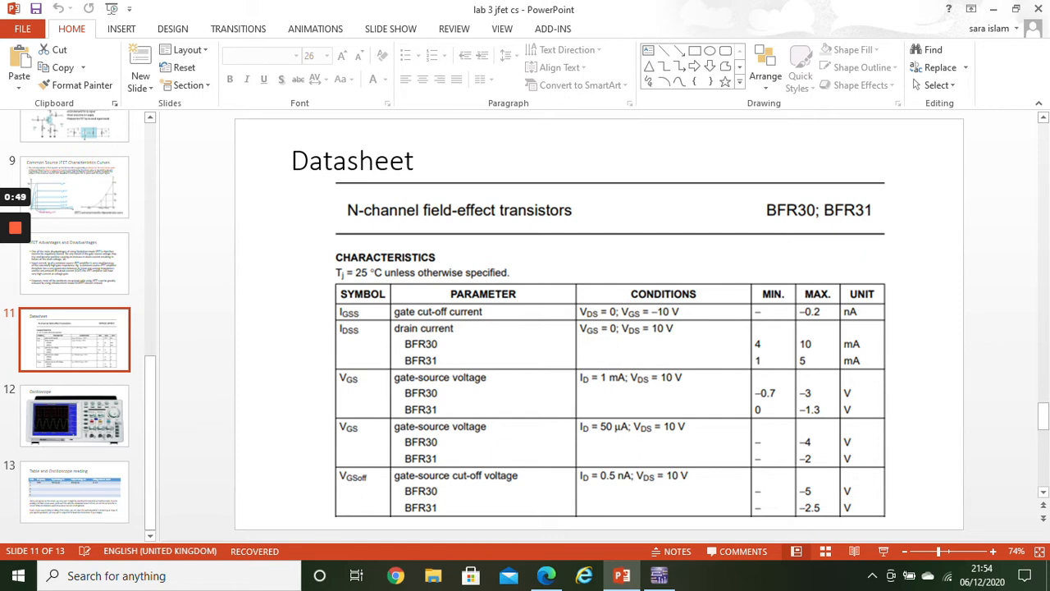
# Step: Switch to Multisim and place a BFR30 N-channel JFET from the Transistors group near the middle of the schematic
pyautogui.click(990, 10)
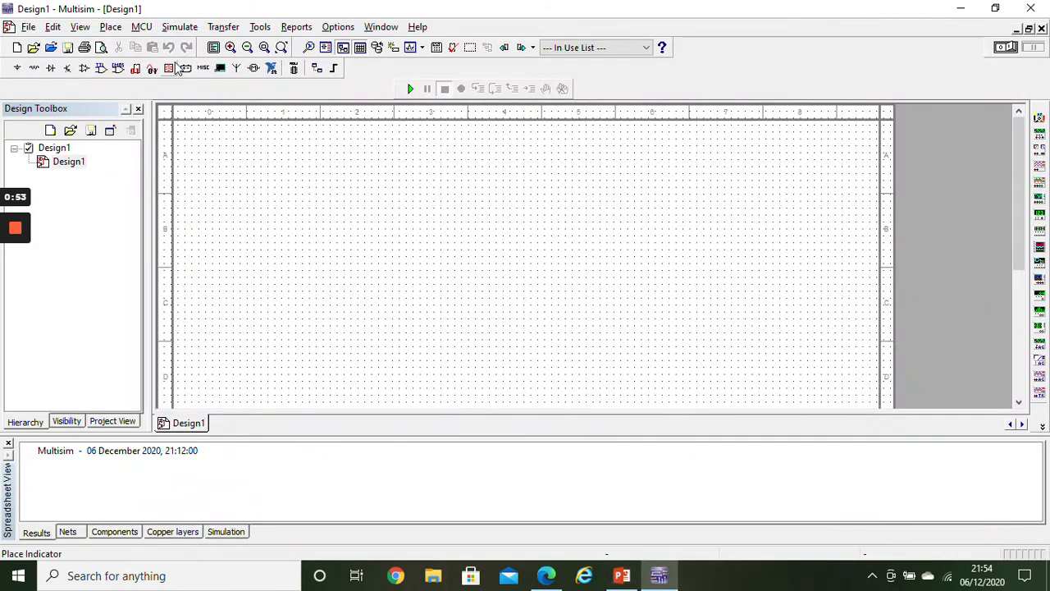
pyautogui.click(111, 26)
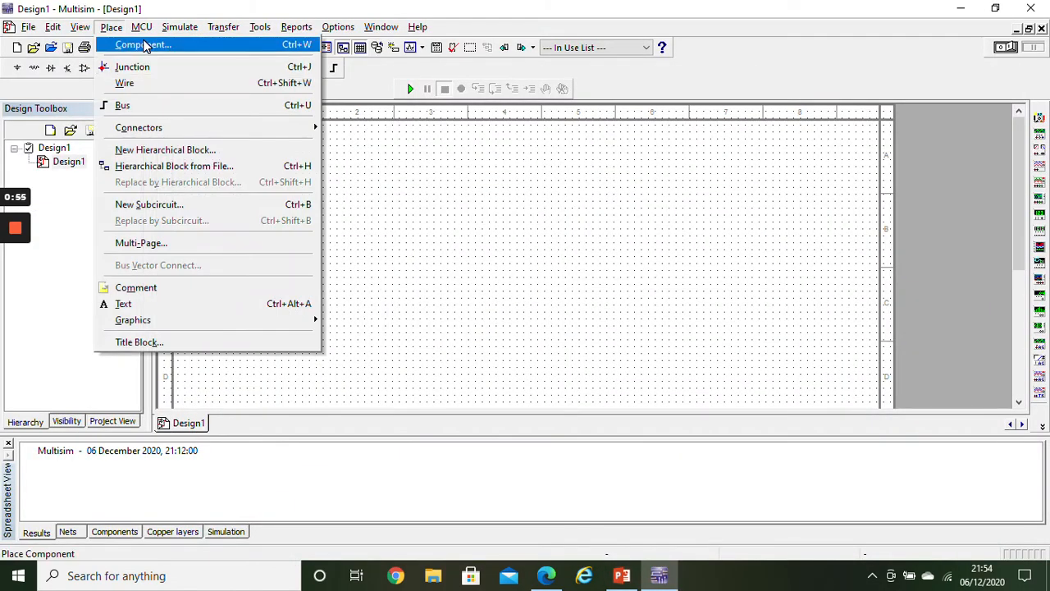
pyautogui.click(144, 45)
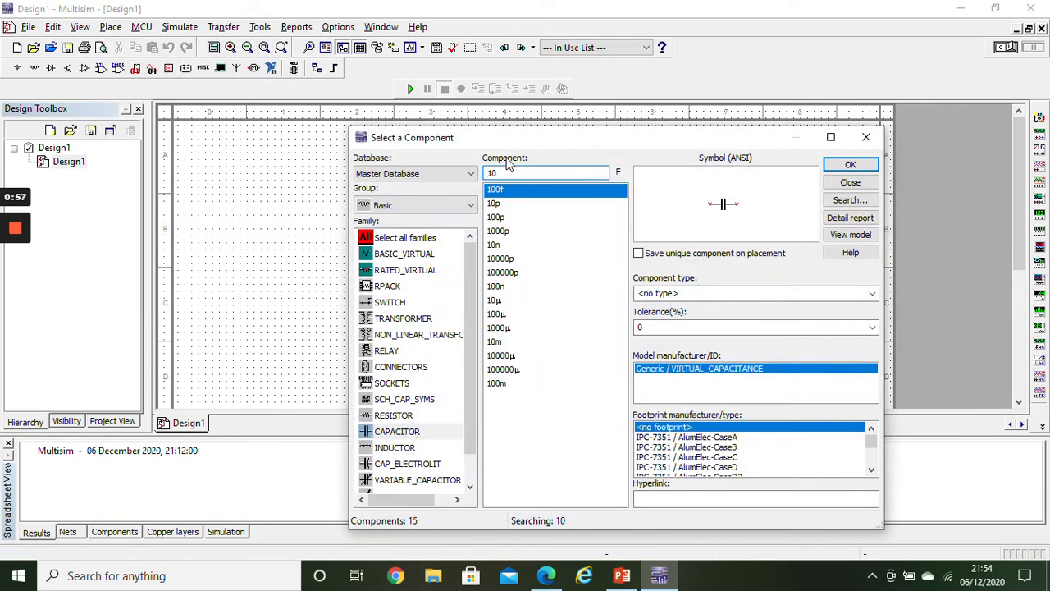
pyautogui.click(426, 205)
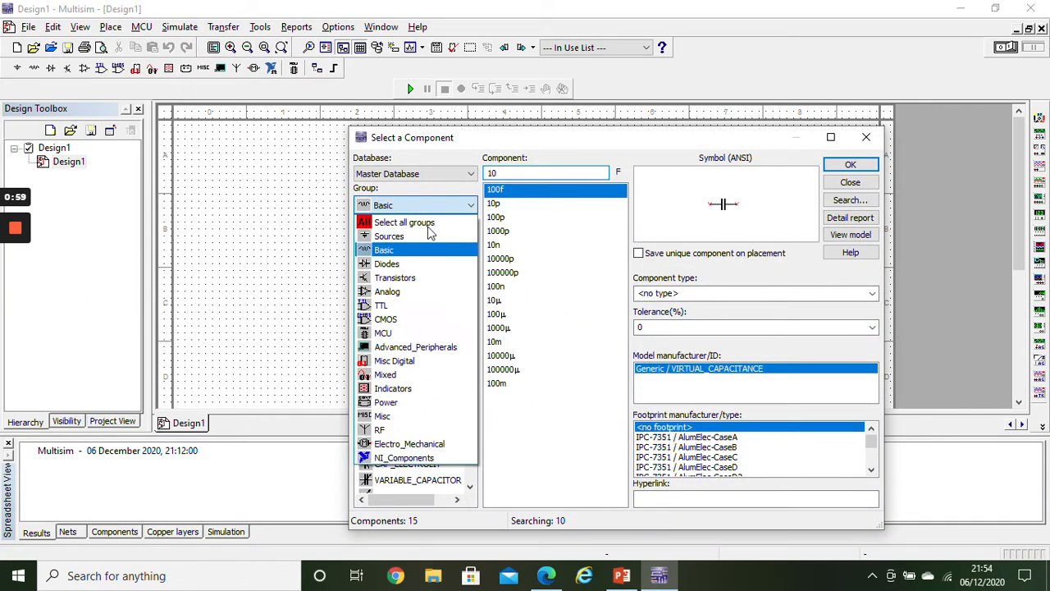
pyautogui.click(422, 283)
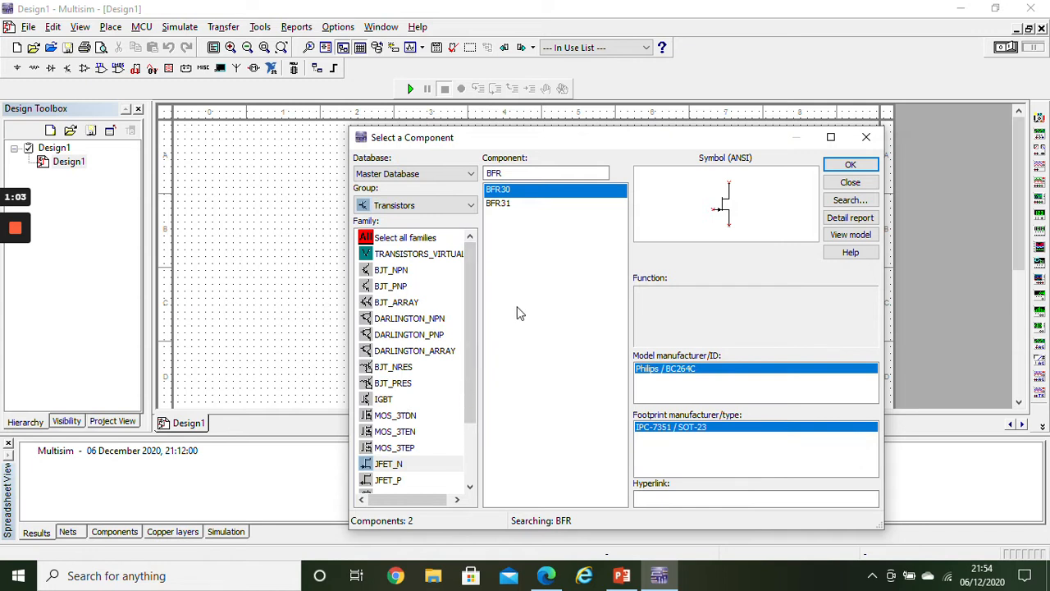
pyautogui.doubleClick(527, 191)
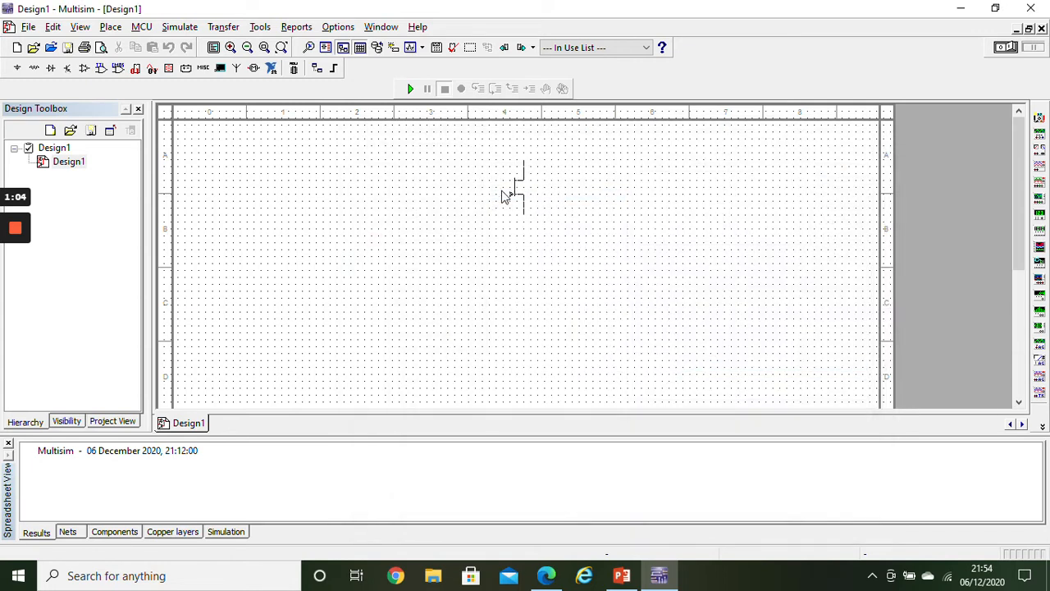
pyautogui.click(504, 242)
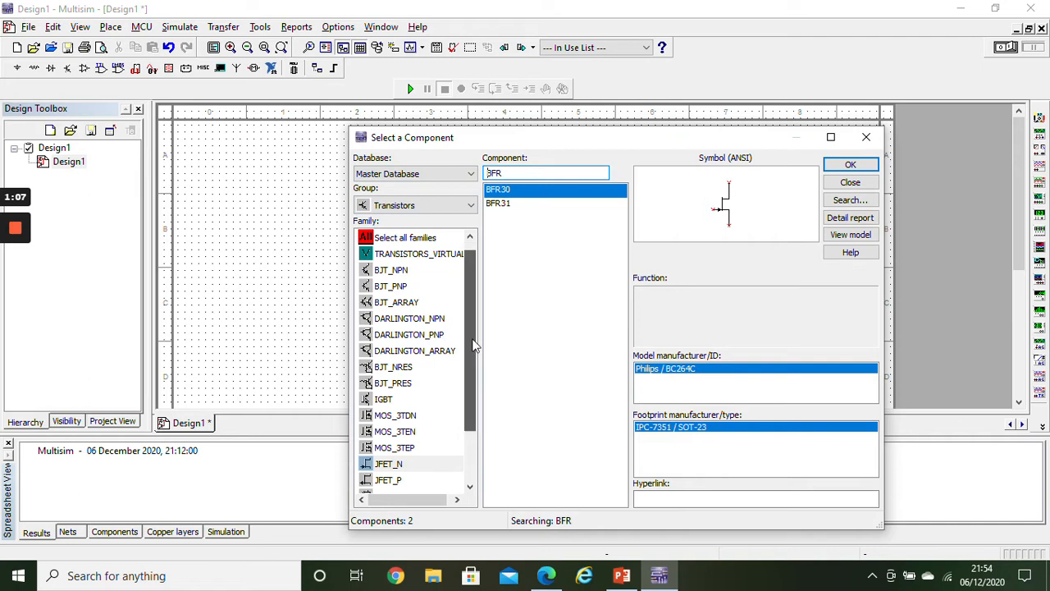
# Step: Place a 3.3k resistor from the Basic group above and to the right of the JFET
pyautogui.moveTo(471, 333); pyautogui.dragTo(482, 385)
pyautogui.click(432, 206)
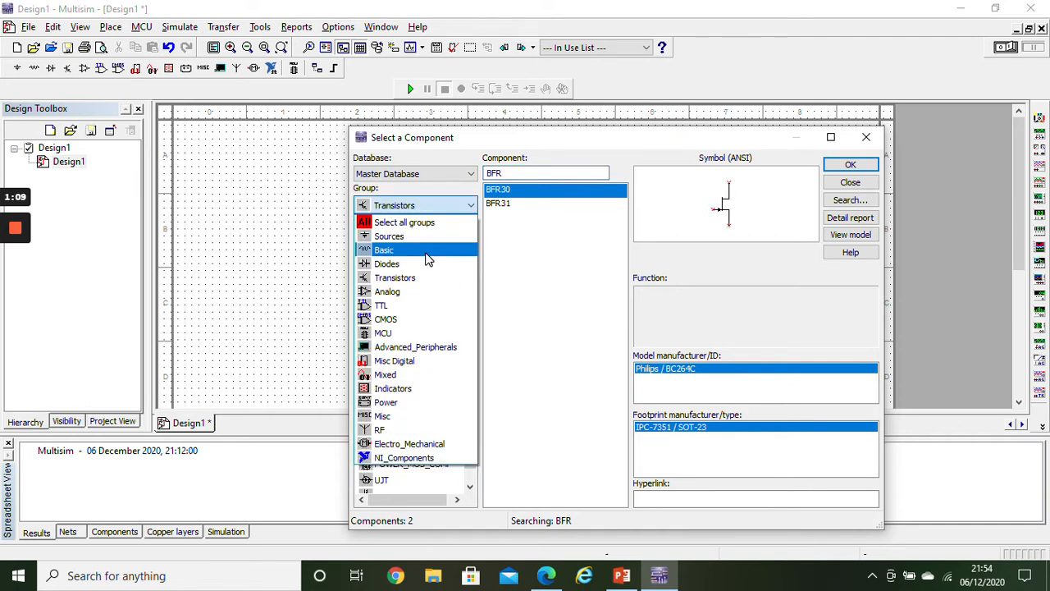
pyautogui.click(384, 250)
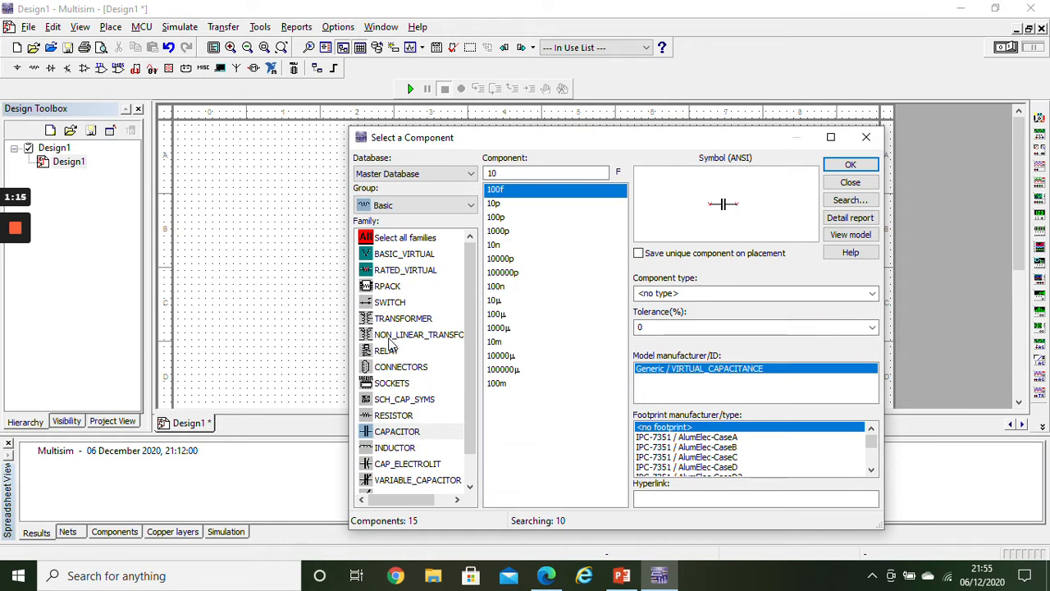
pyautogui.click(416, 414)
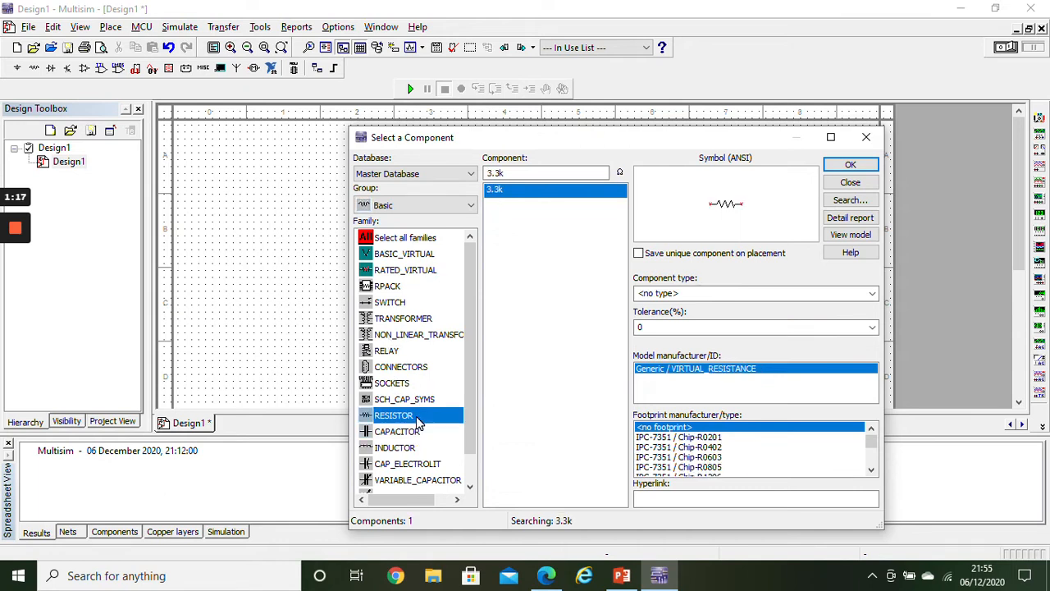
pyautogui.doubleClick(573, 195)
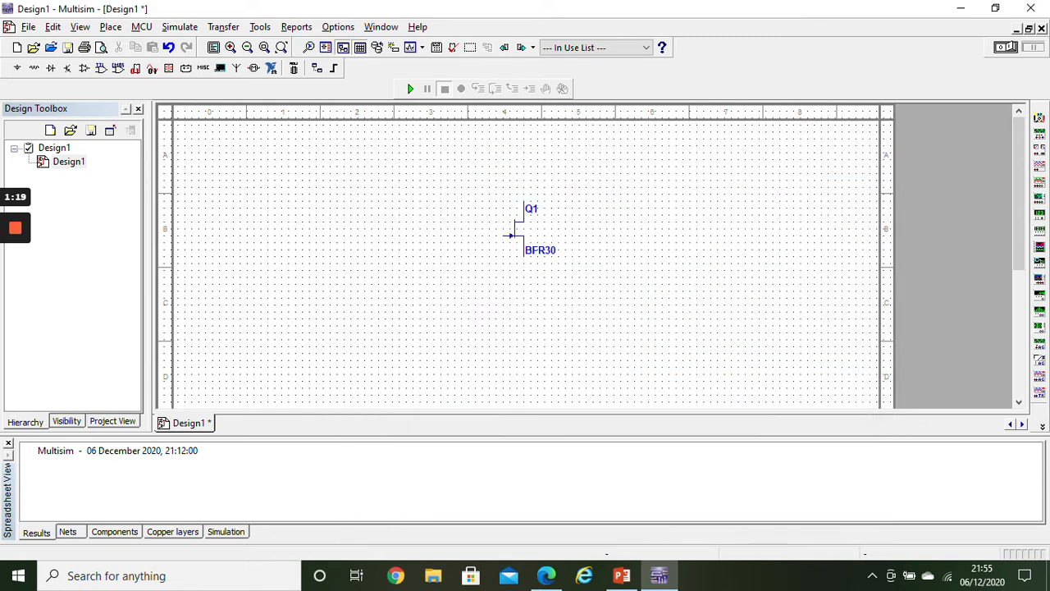
pyautogui.click(564, 190)
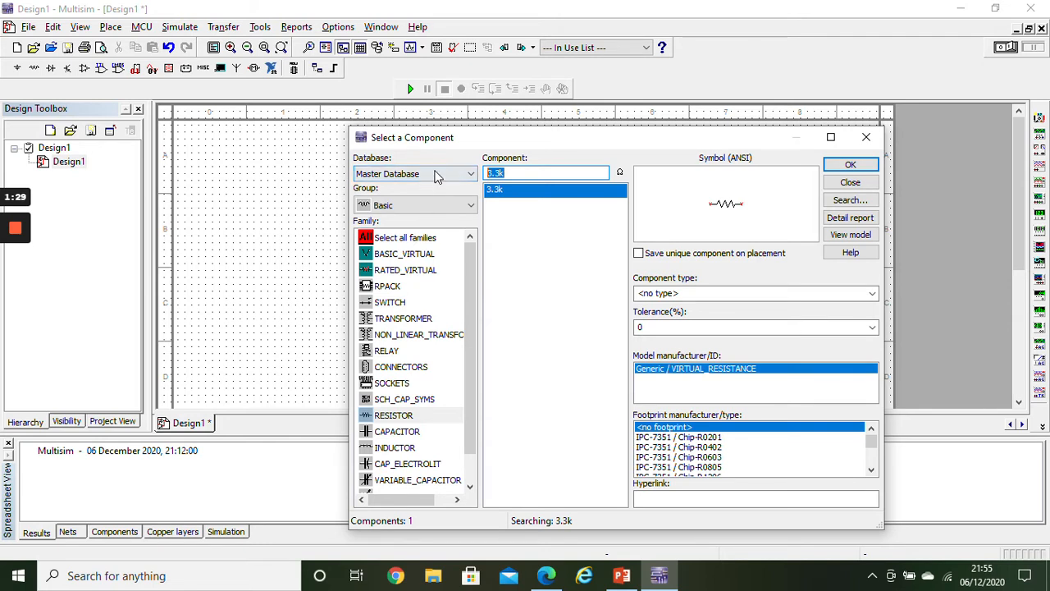
# Step: Place a 470 Ω resistor below right of the JFET and a 10.0M resistor to the left of it
pyautogui.write('470')
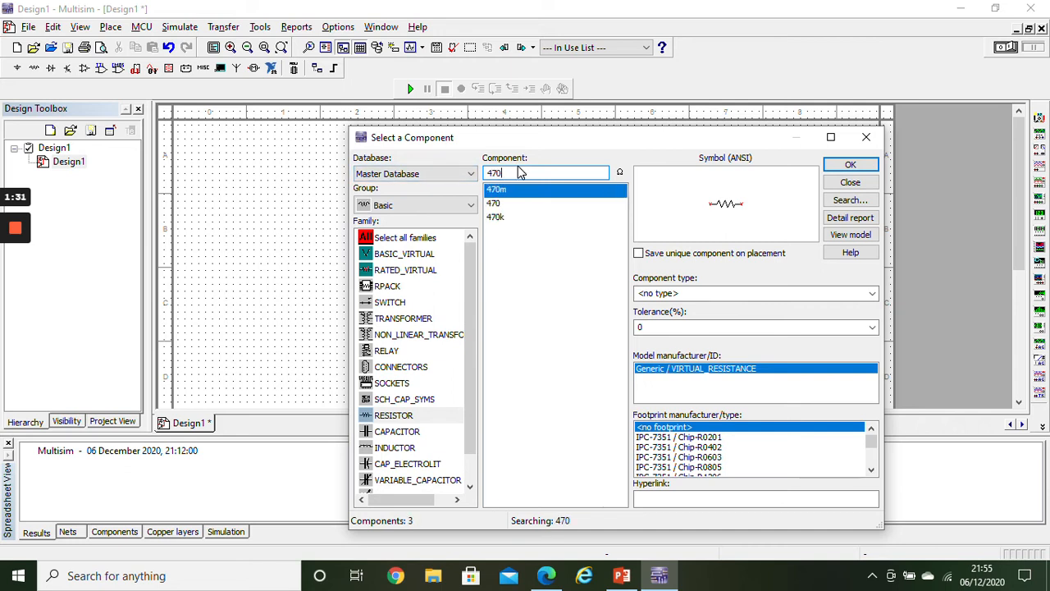
pyautogui.doubleClick(521, 205)
pyautogui.click(598, 271)
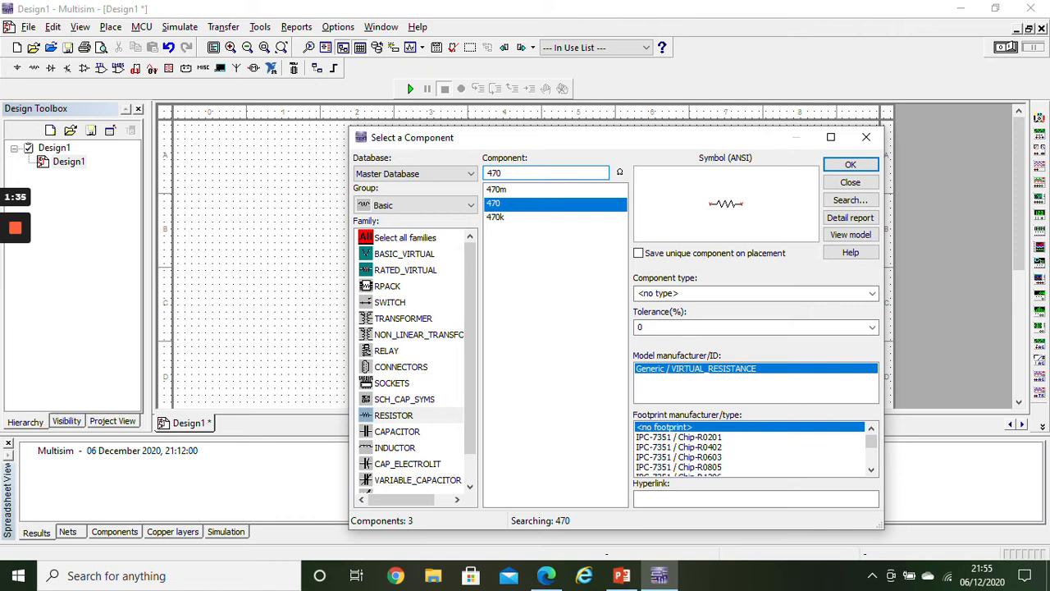
pyautogui.write('10M')
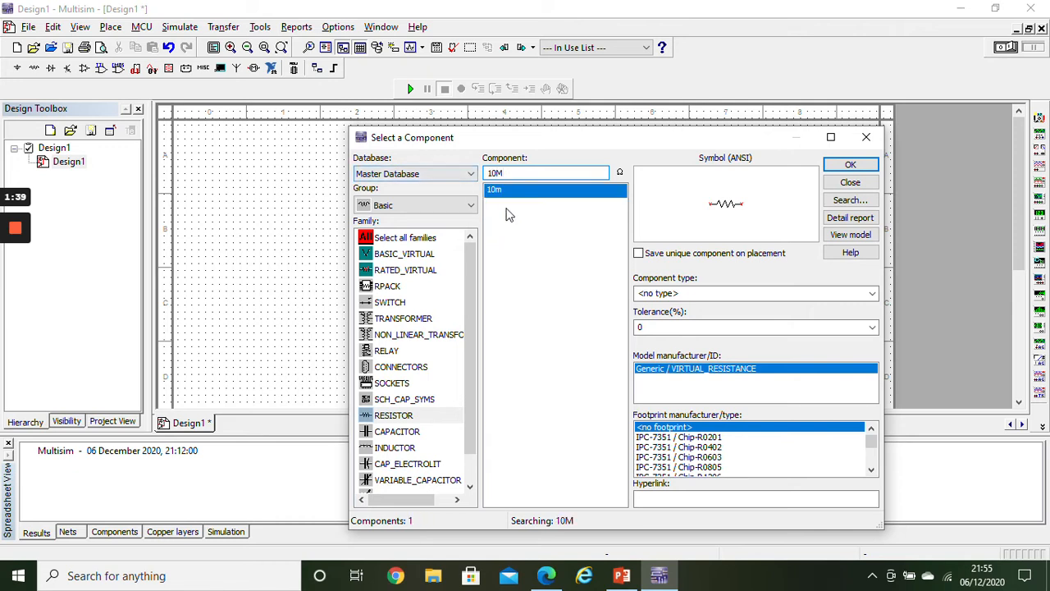
pyautogui.press('BackSpace')
pyautogui.doubleClick(507, 439)
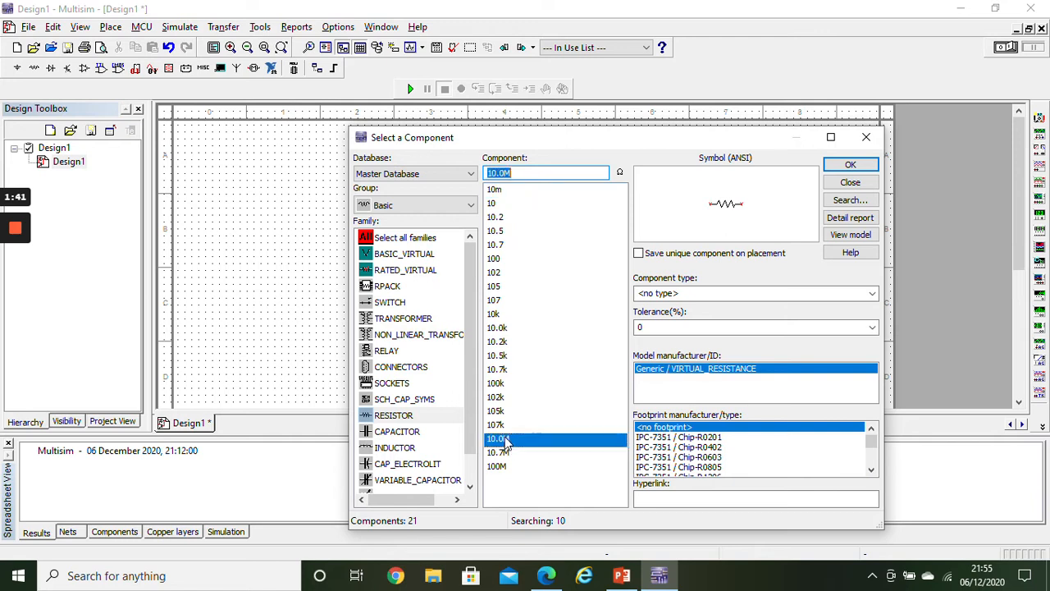
pyautogui.click(457, 212)
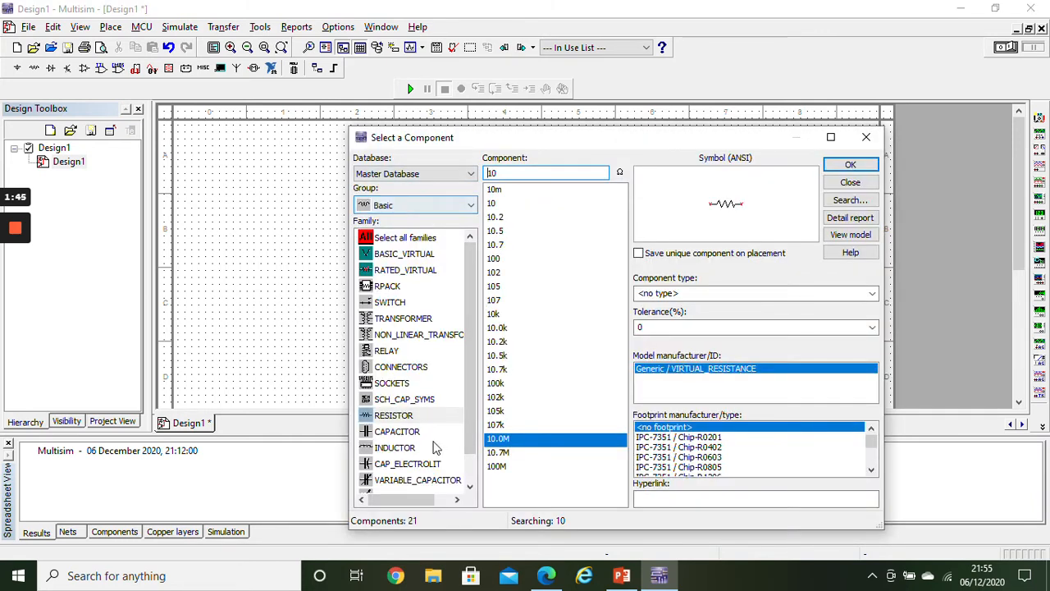
# Step: Place a 10n capacitor to the left of the 10.0 MΩ resistor
pyautogui.click(432, 437)
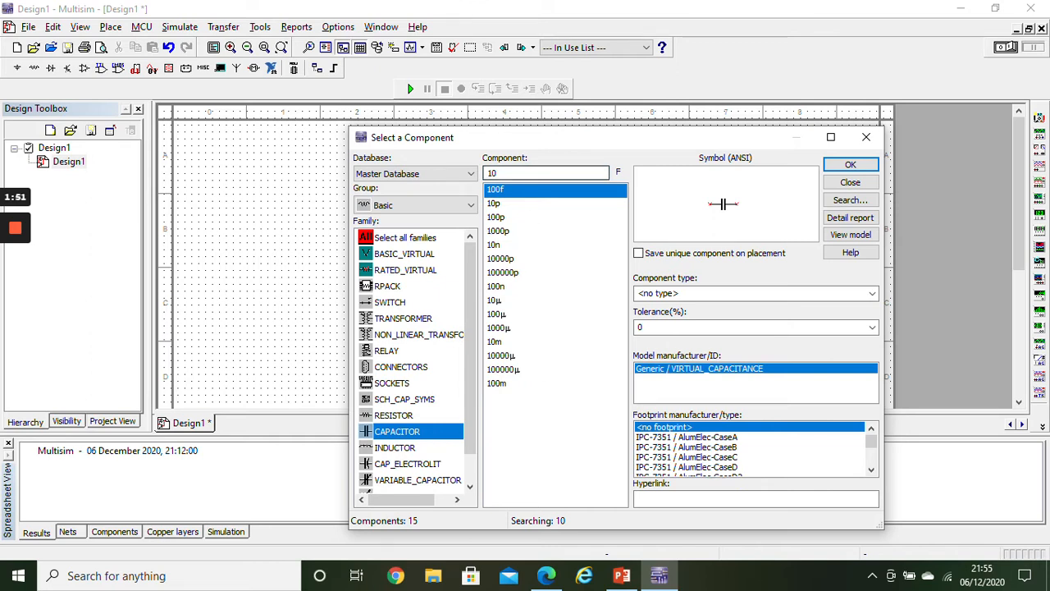
pyautogui.click(502, 173)
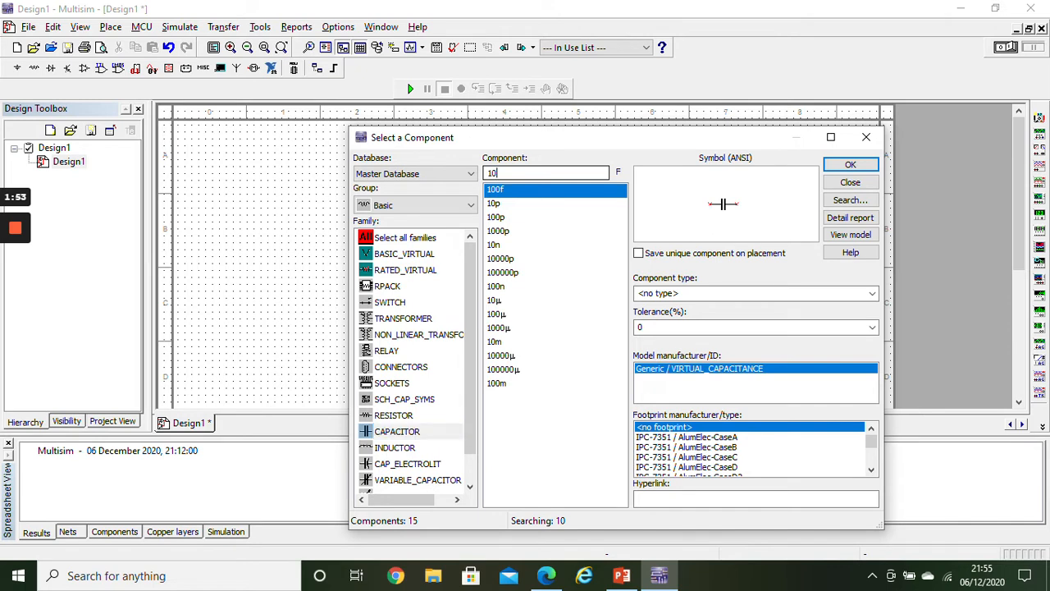
pyautogui.write('n')
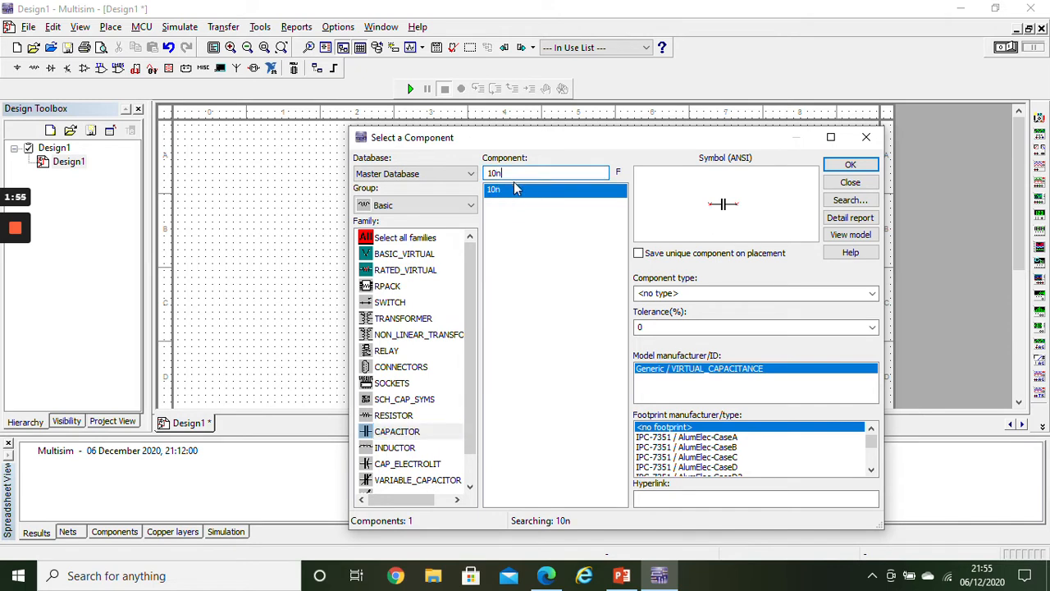
pyautogui.doubleClick(514, 191)
pyautogui.click(423, 235)
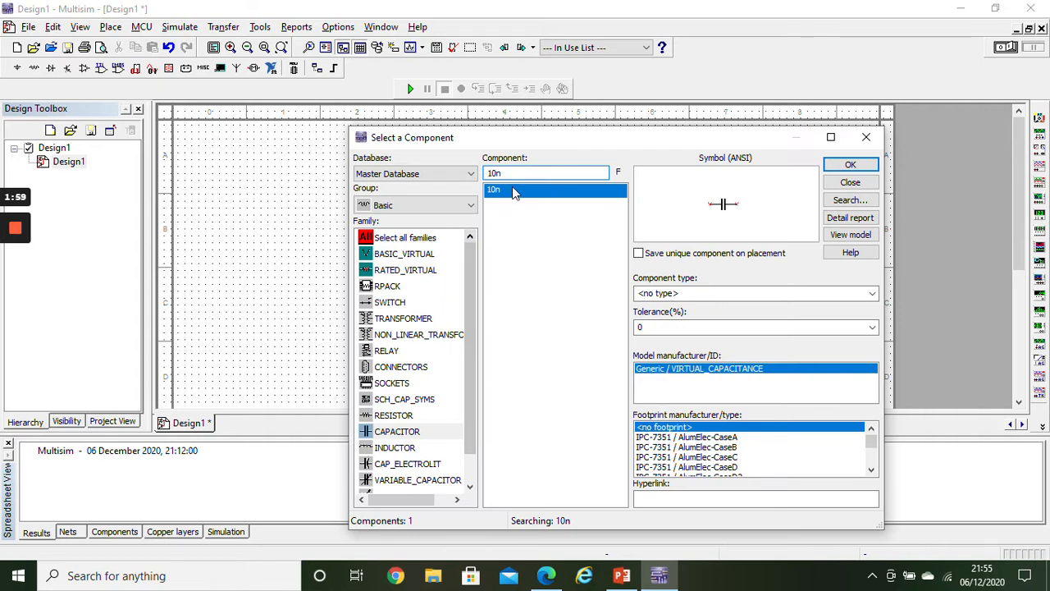
# Step: Place a 100µ capacitor below the 470 Ω resistor and a 10µ capacitor to the right of the 3.3 kΩ resistor
pyautogui.press('BackSpace')
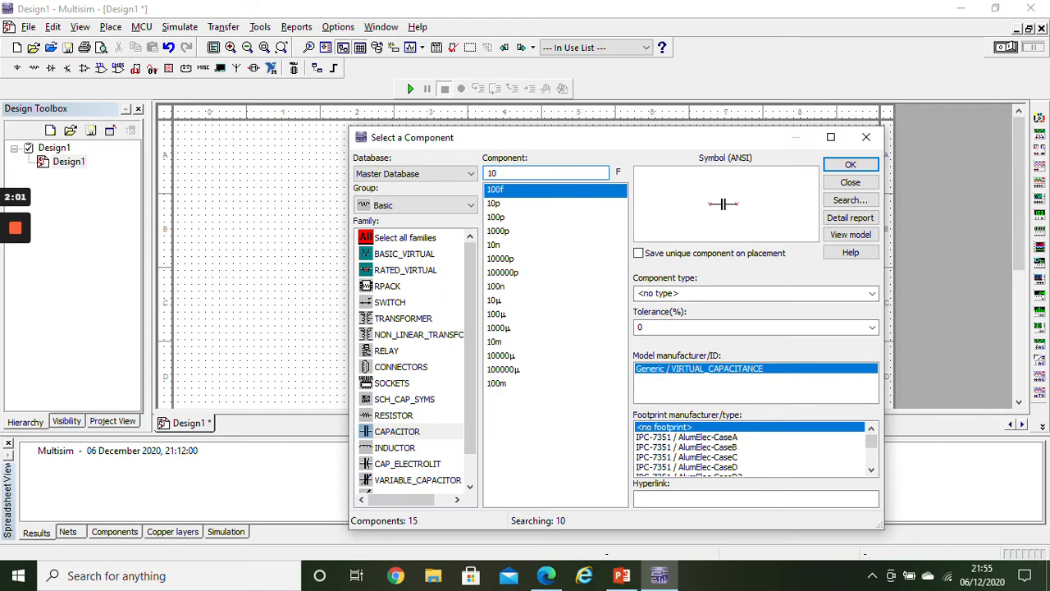
pyautogui.write('0')
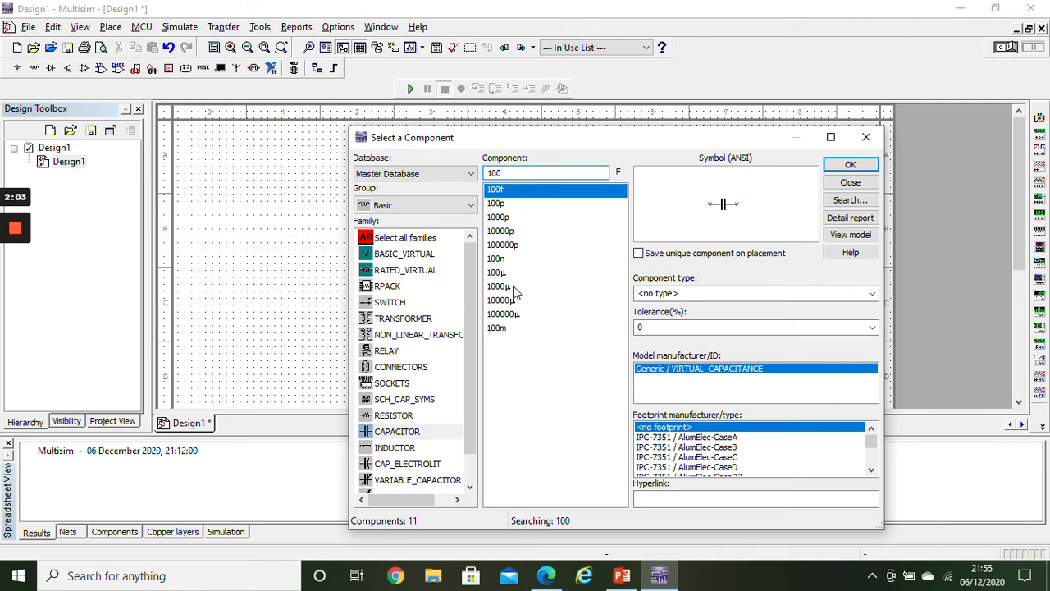
pyautogui.doubleClick(497, 273)
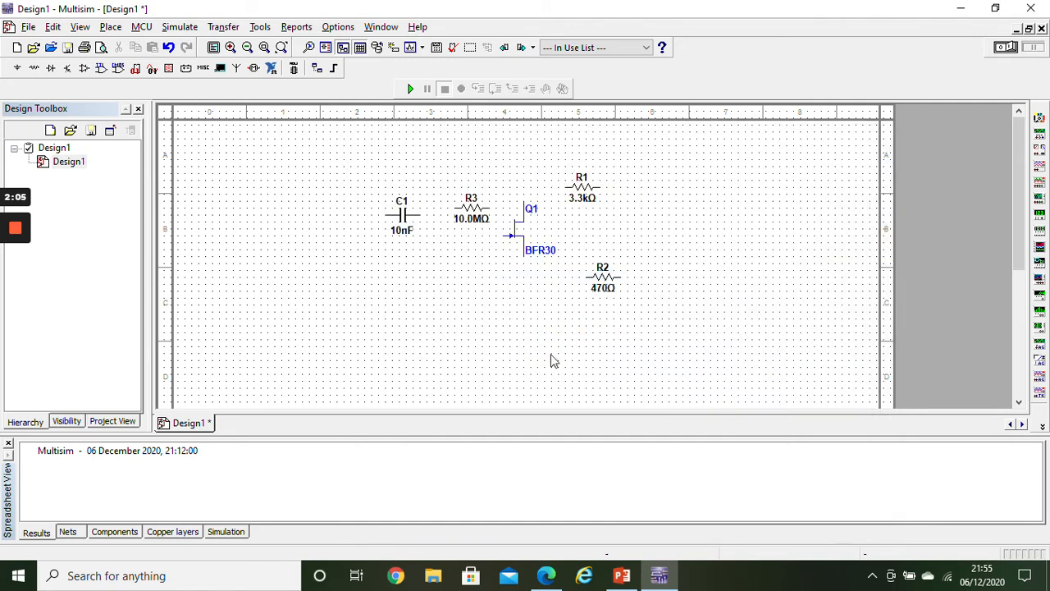
pyautogui.click(557, 312)
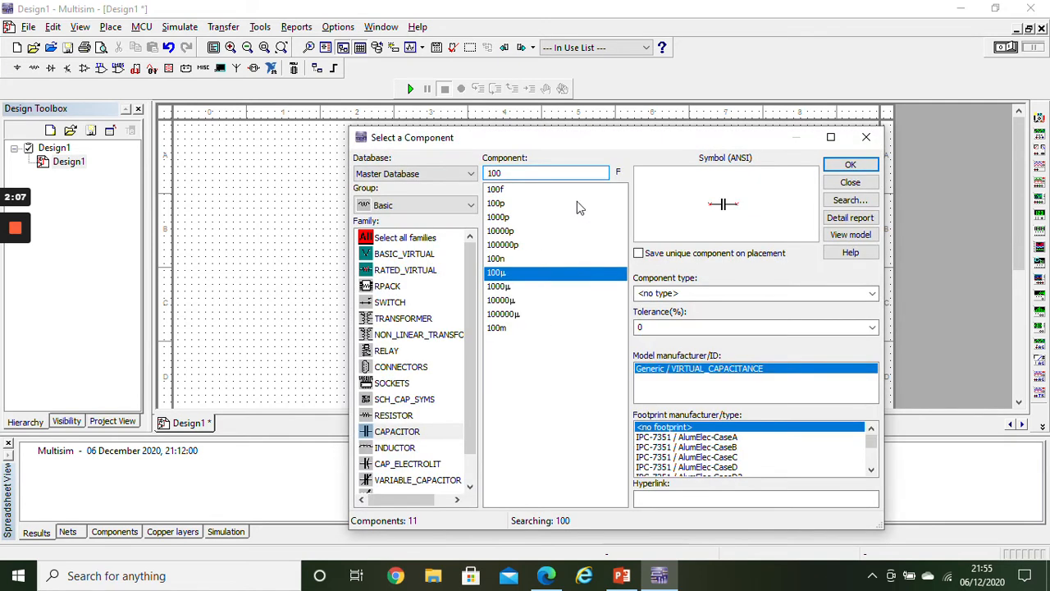
pyautogui.press('BackSpace')
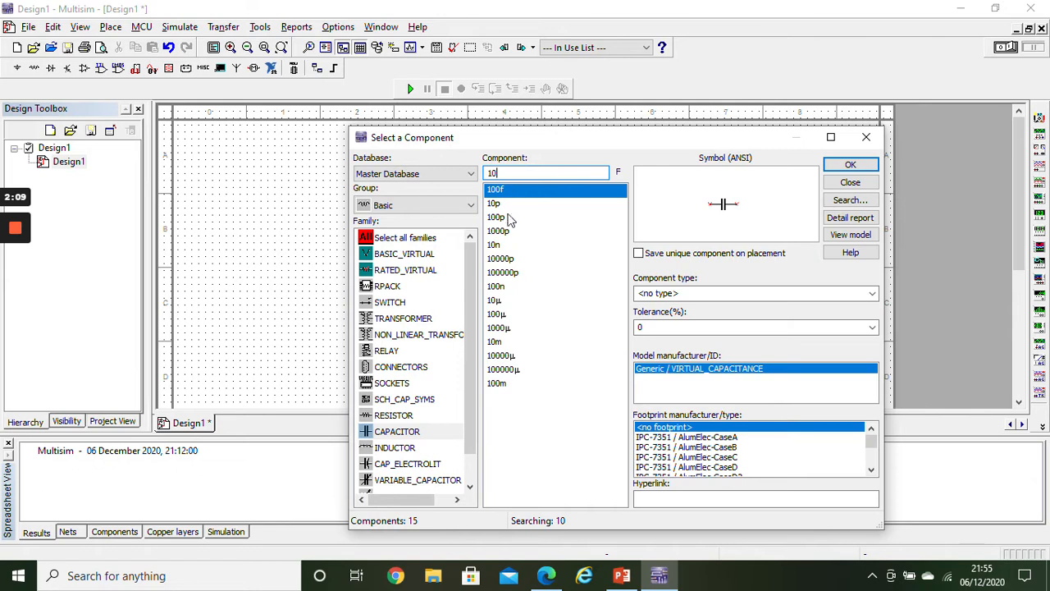
pyautogui.click(498, 300)
pyautogui.click(632, 176)
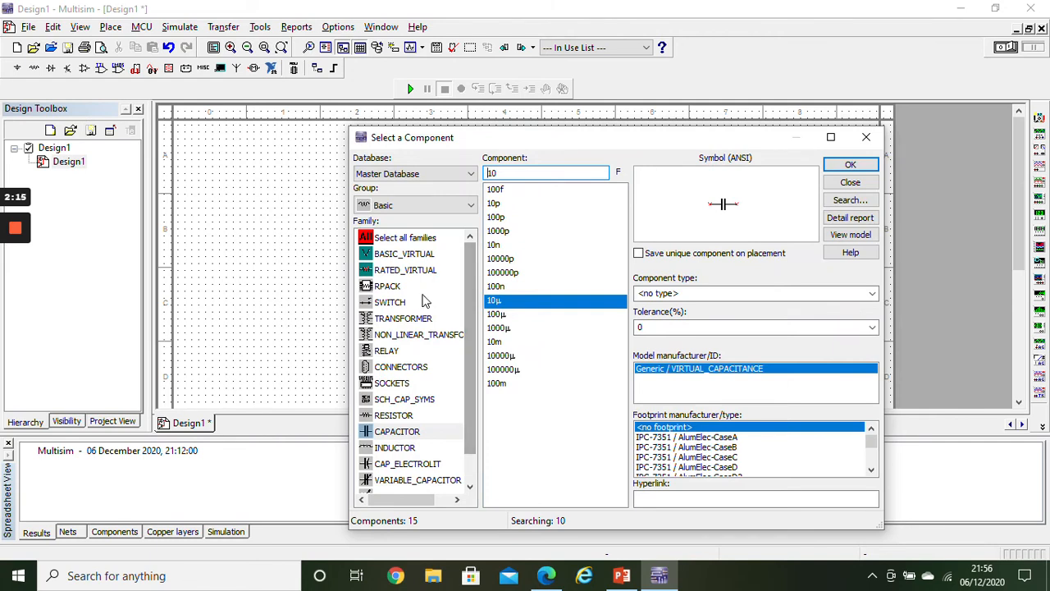
# Step: From the Sources group, place a DGND ground below the JFET and a DC_POWER source to the right of the circuit
pyautogui.click(392, 206)
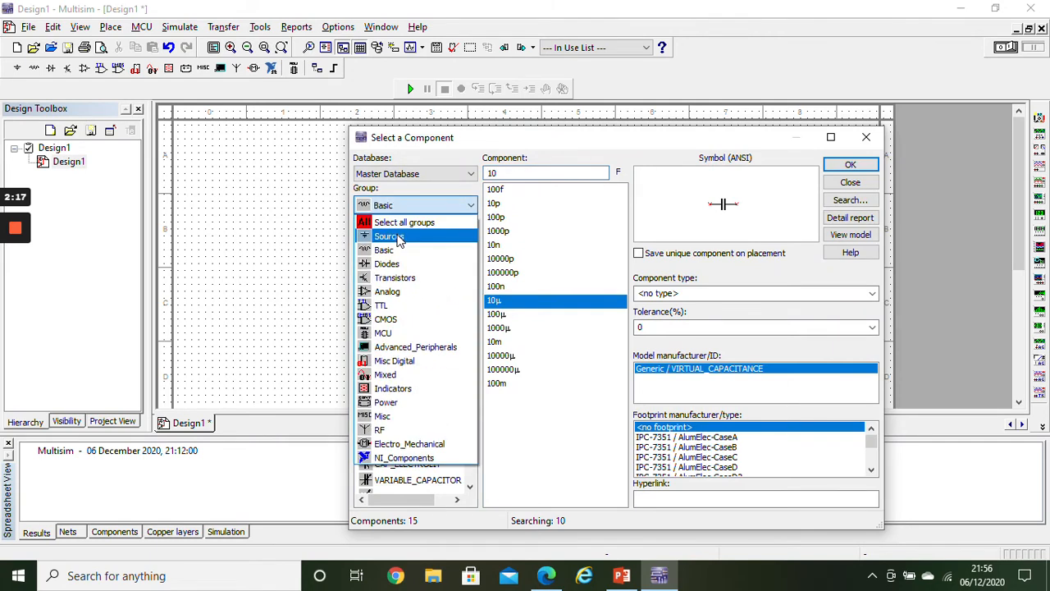
pyautogui.click(402, 235)
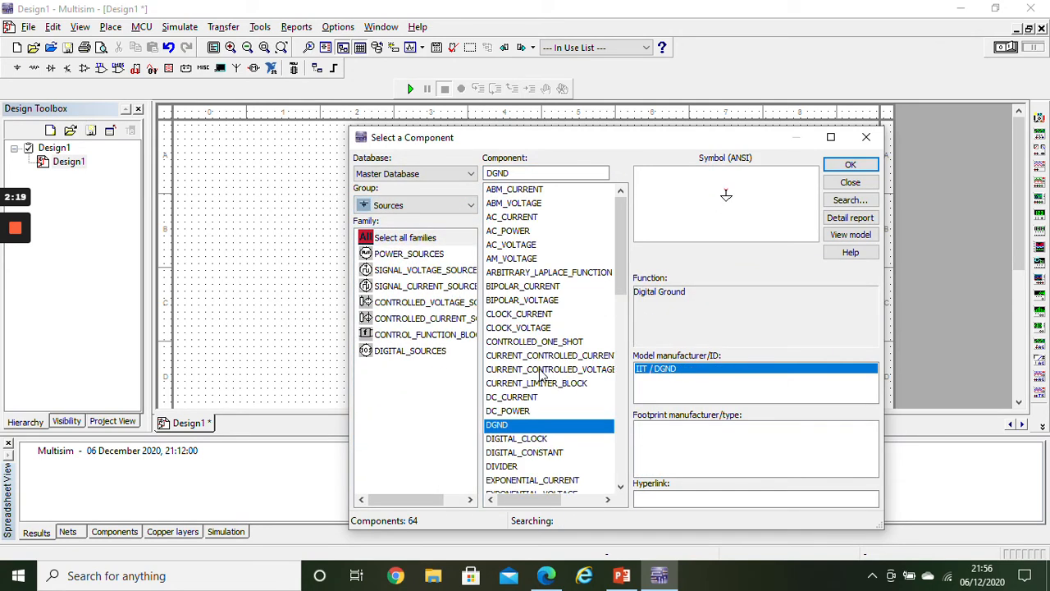
pyautogui.doubleClick(517, 425)
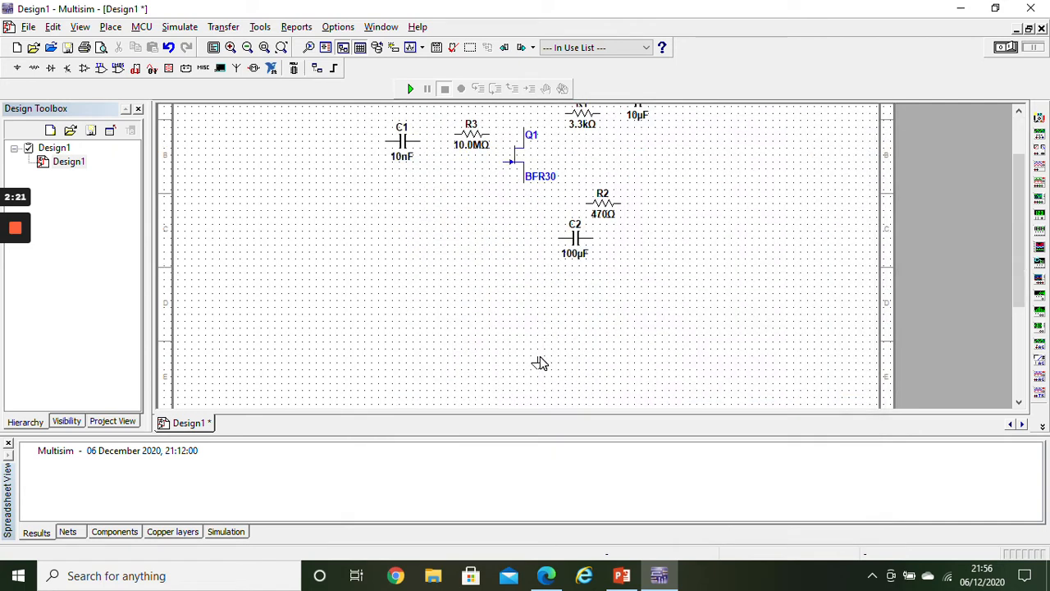
pyautogui.click(504, 226)
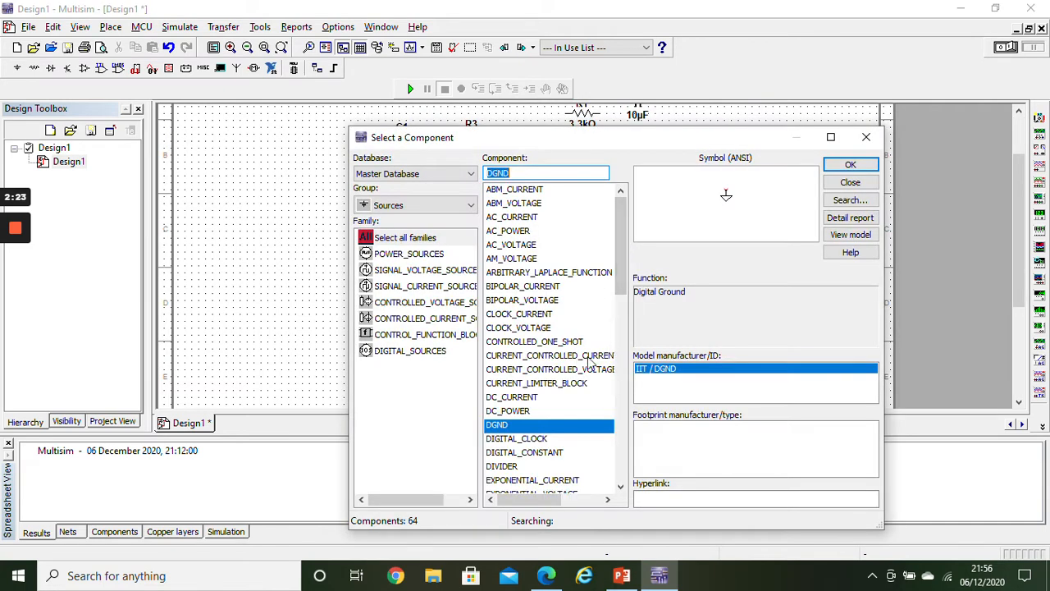
pyautogui.doubleClick(509, 410)
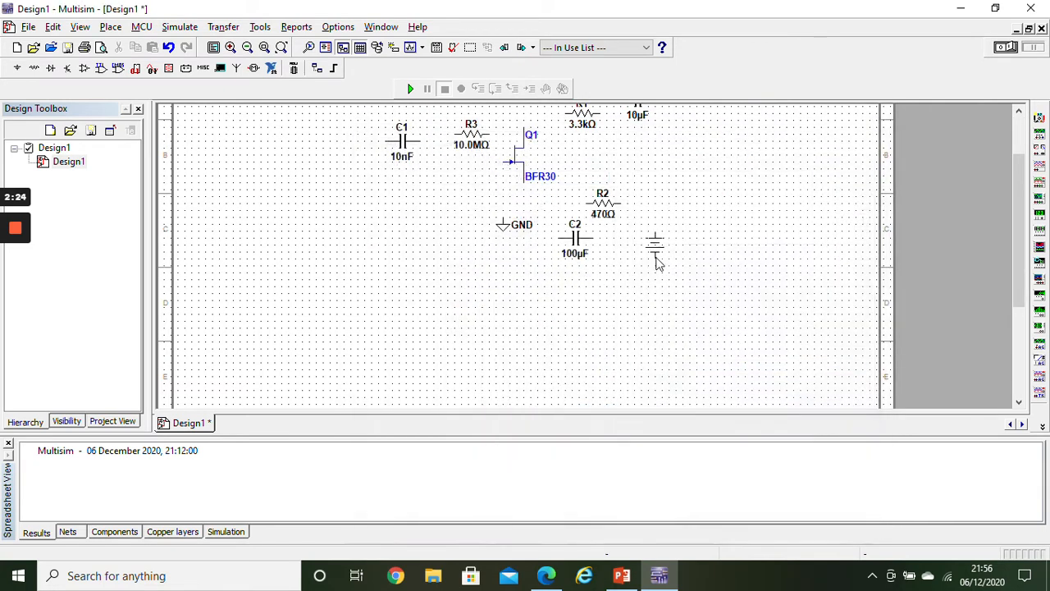
pyautogui.click(691, 174)
pyautogui.click(867, 139)
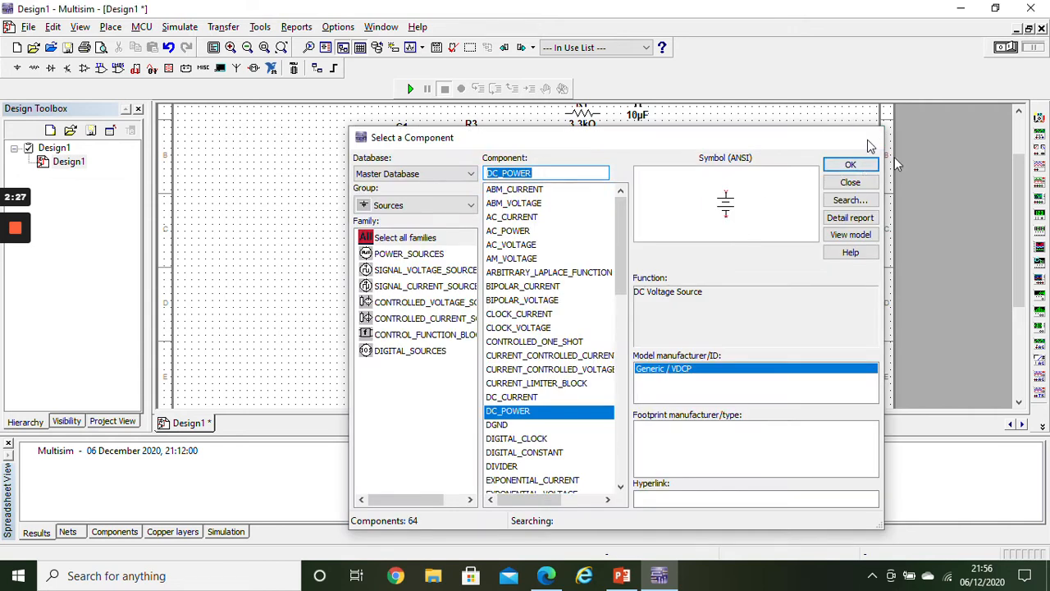
# Step: Place a multimeter above the DC source and a function generator above left of the 10 nF capacitor
pyautogui.moveTo(1020, 211); pyautogui.dragTo(1026, 137)
pyautogui.click(1039, 118)
pyautogui.click(687, 174)
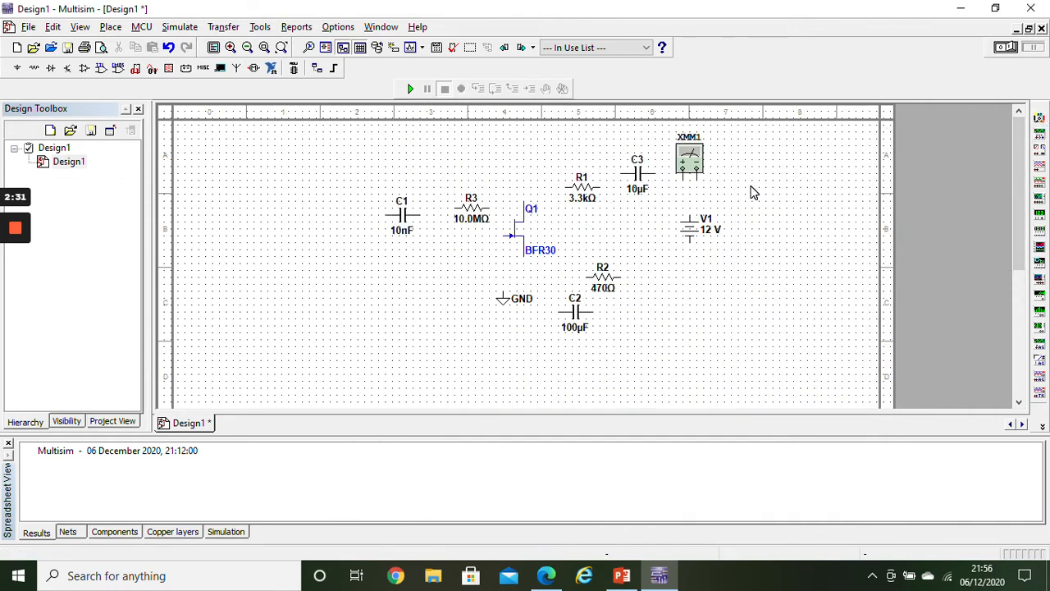
pyautogui.click(1038, 136)
pyautogui.press('Escape')
pyautogui.click(325, 203)
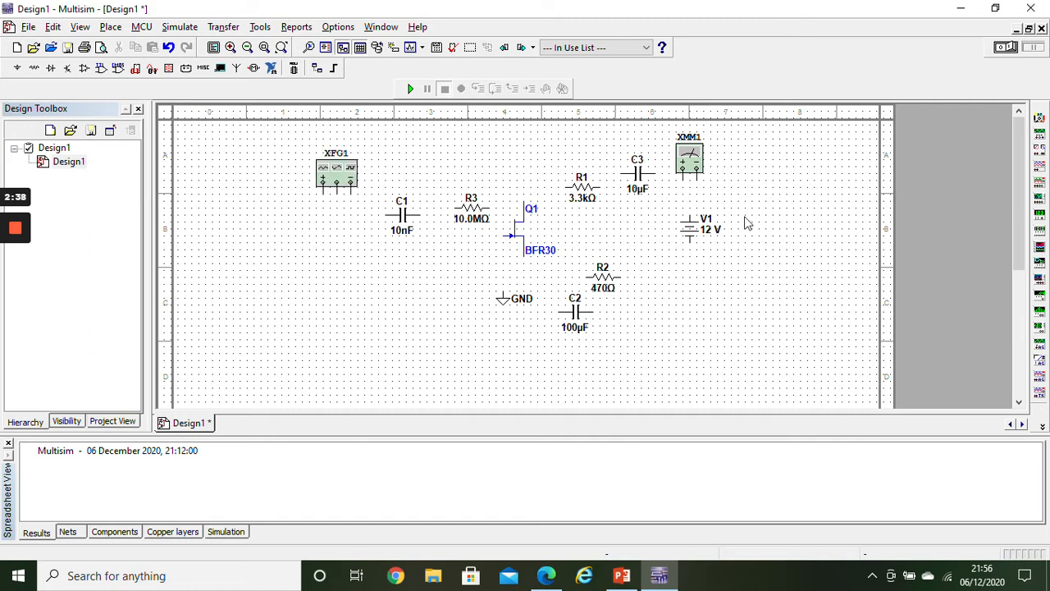
# Step: Place an oscilloscope to the right of the 12 V source and move the 10 µF capacitor slightly lower
pyautogui.click(1040, 168)
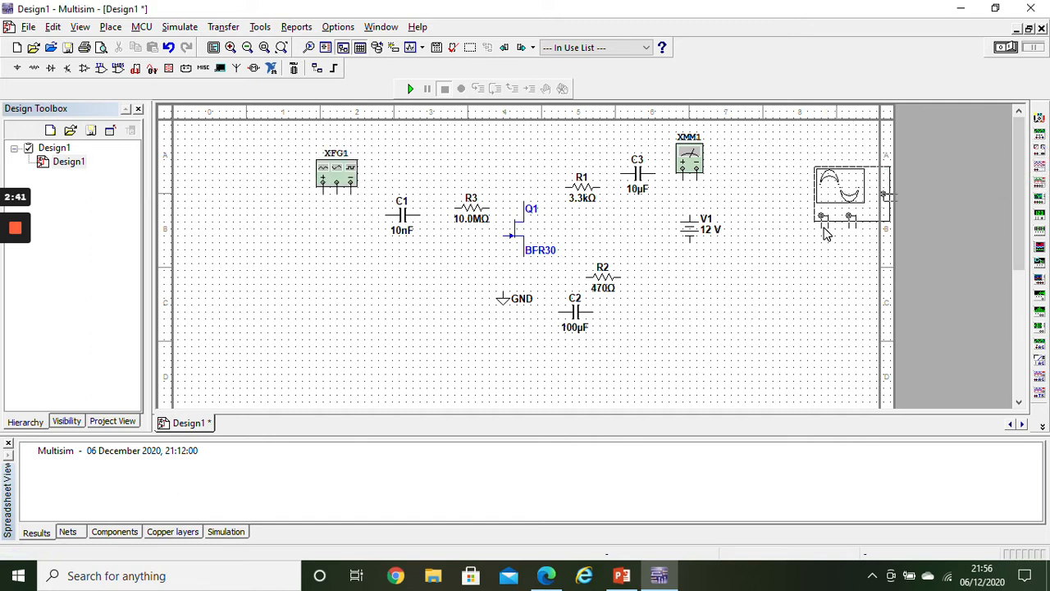
pyautogui.click(768, 272)
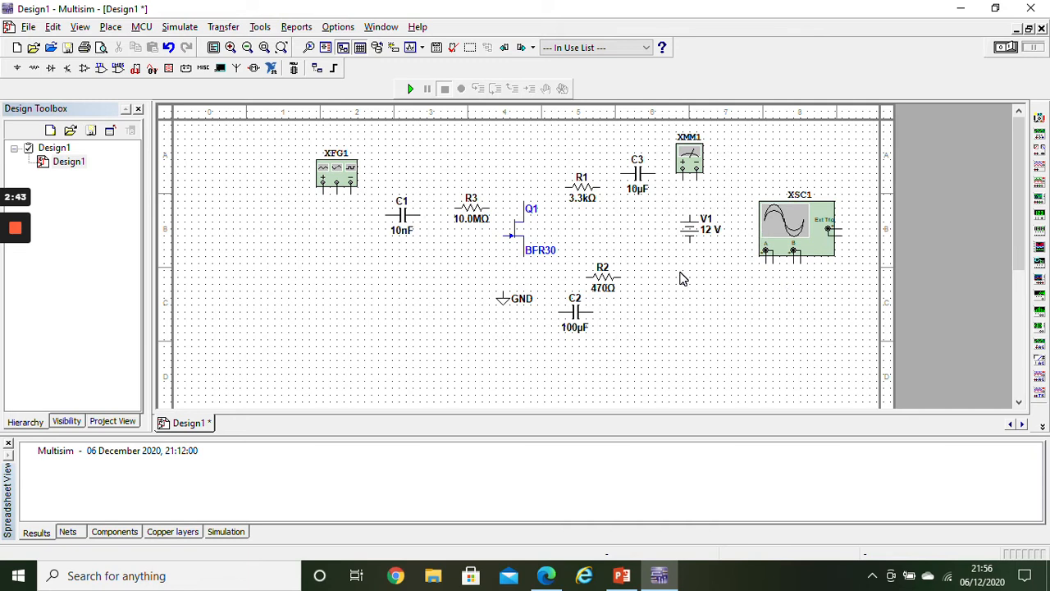
pyautogui.moveTo(637, 164); pyautogui.dragTo(640, 203)
pyautogui.click(639, 180)
# Step: Review the net name display options in the sheet properties without changing them
pyautogui.rightClick(402, 289)
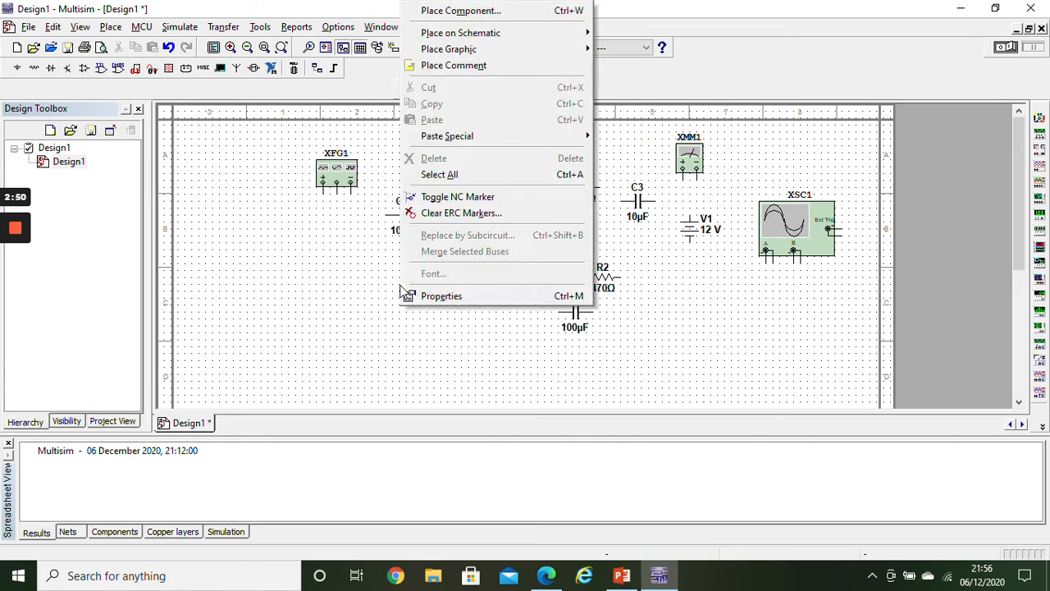
pyautogui.click(443, 294)
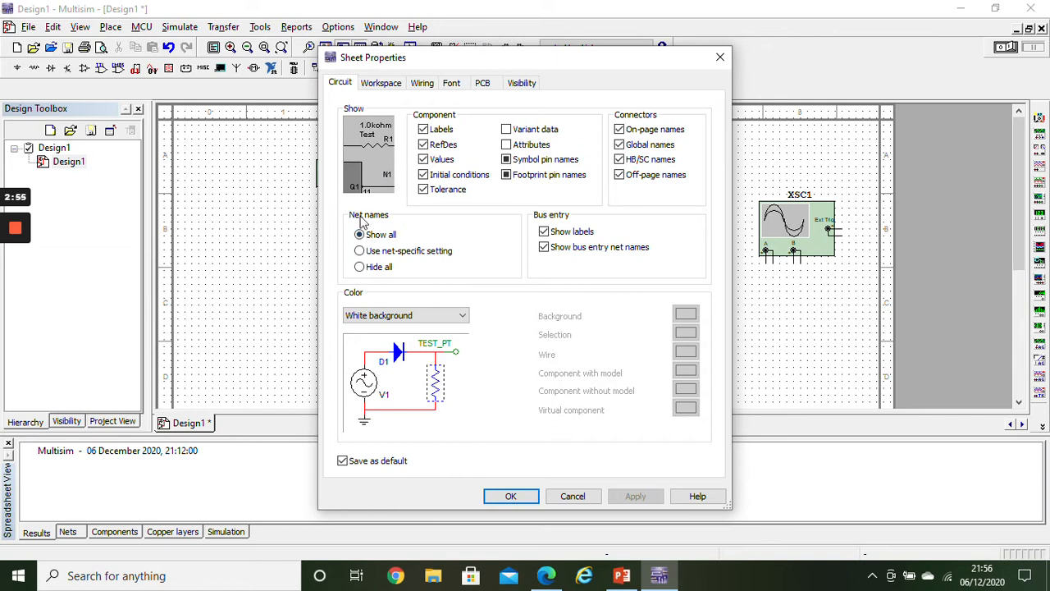
pyautogui.click(721, 57)
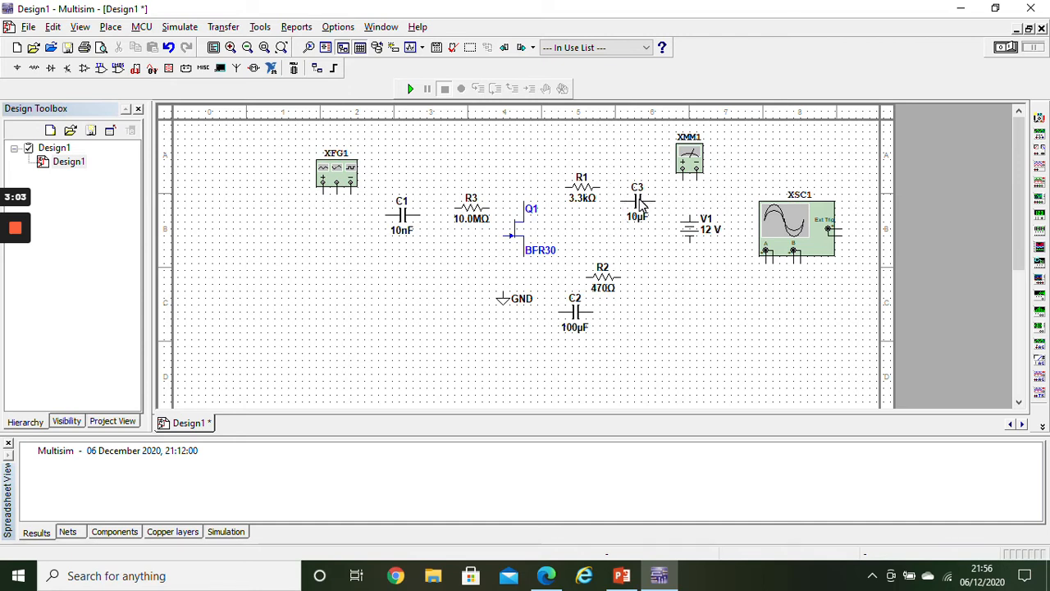
# Step: Flip the multimeter horizontally, align the 12 V source below its positive terminal and wire the source's positive end to that terminal
pyautogui.rightClick(689, 163)
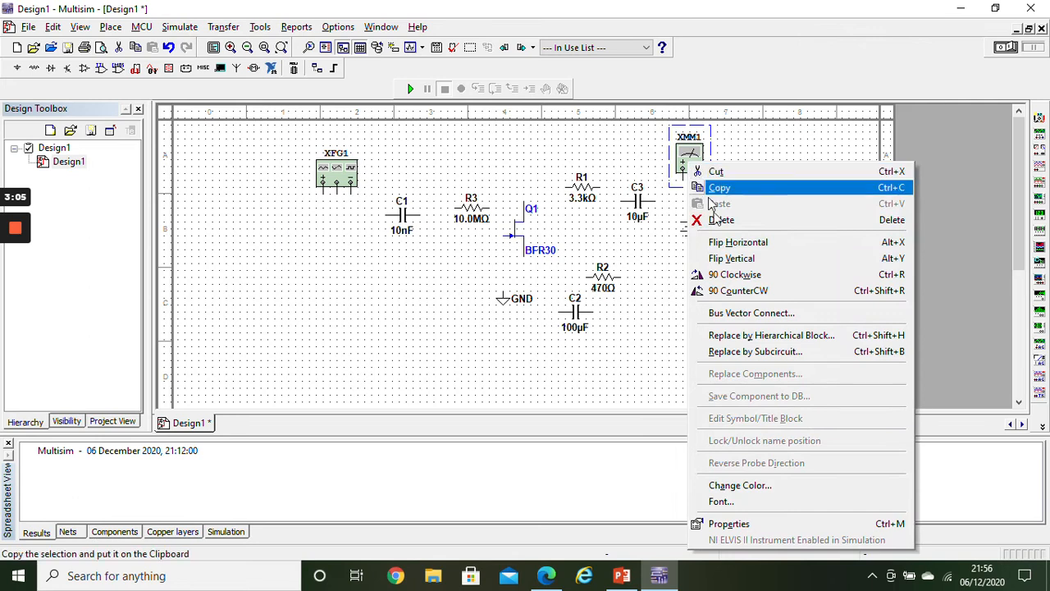
pyautogui.click(722, 243)
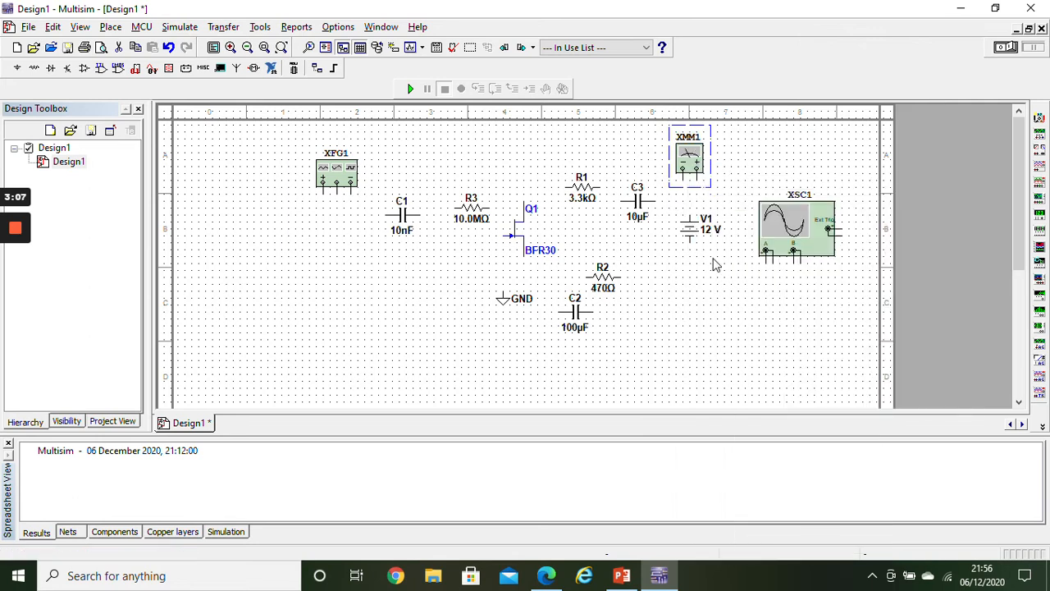
pyautogui.moveTo(686, 219); pyautogui.dragTo(693, 231)
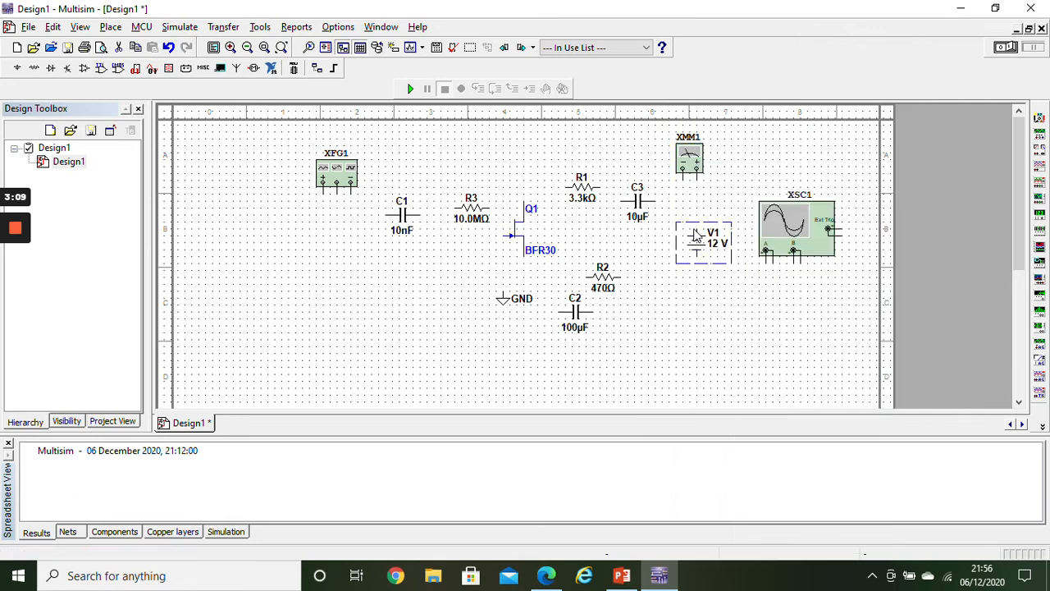
pyautogui.click(696, 229)
pyautogui.click(696, 170)
# Step: Rotate the 3.3 kΩ resistor 90 degrees clockwise and position it directly above the JFET's drain
pyautogui.click(600, 187)
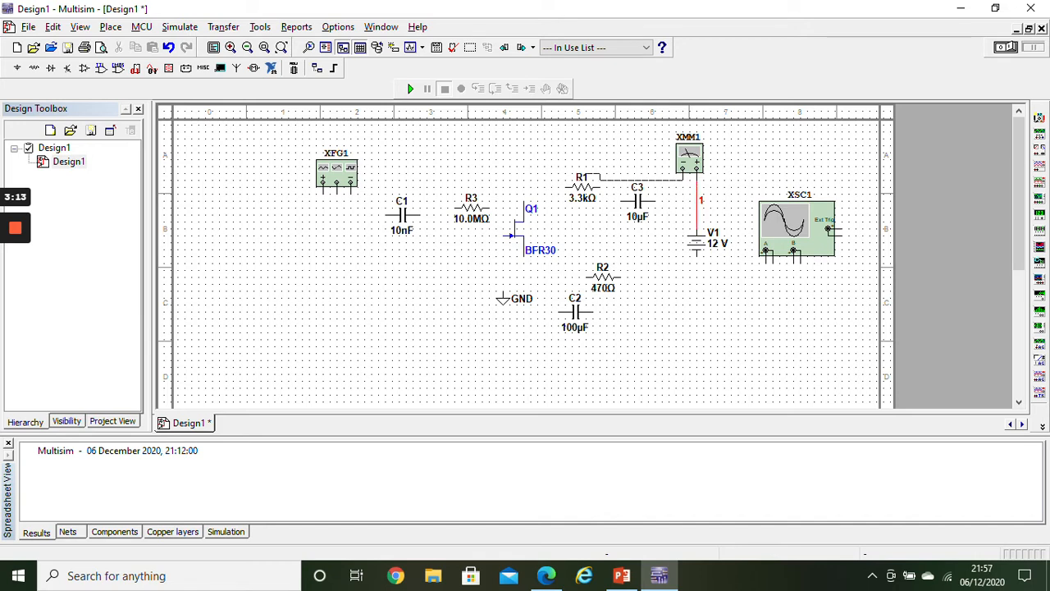
pyautogui.press('Escape')
pyautogui.rightClick(587, 193)
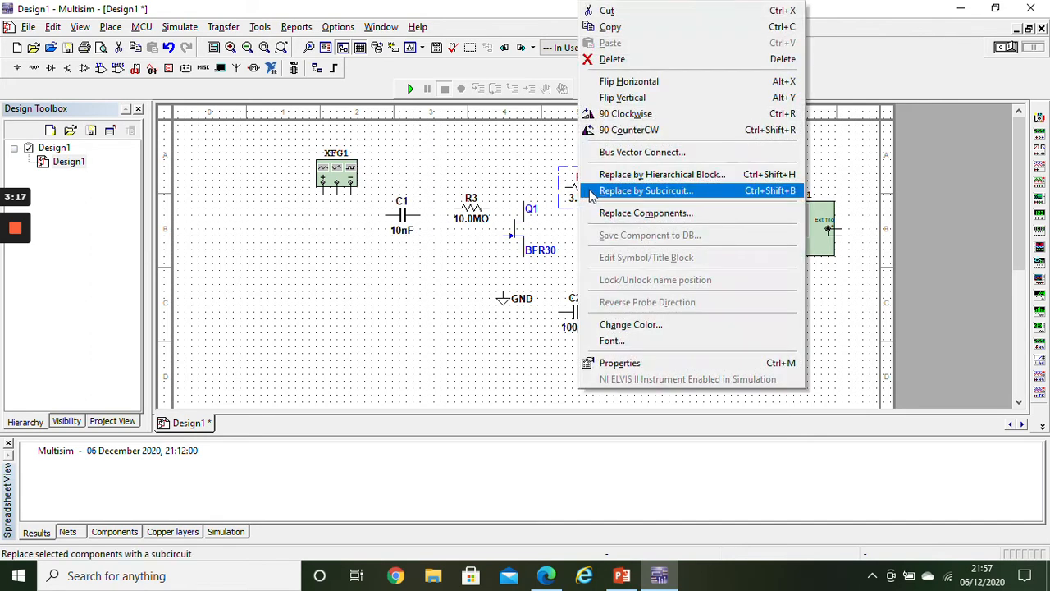
pyautogui.click(623, 114)
pyautogui.moveTo(551, 176); pyautogui.dragTo(530, 172)
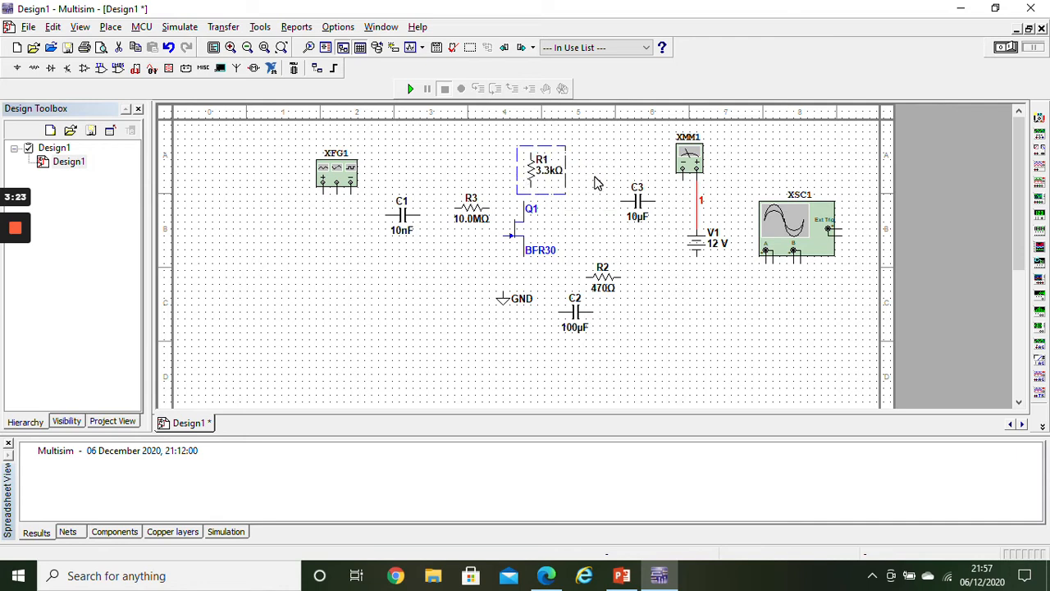
pyautogui.moveTo(530, 172); pyautogui.dragTo(524, 166)
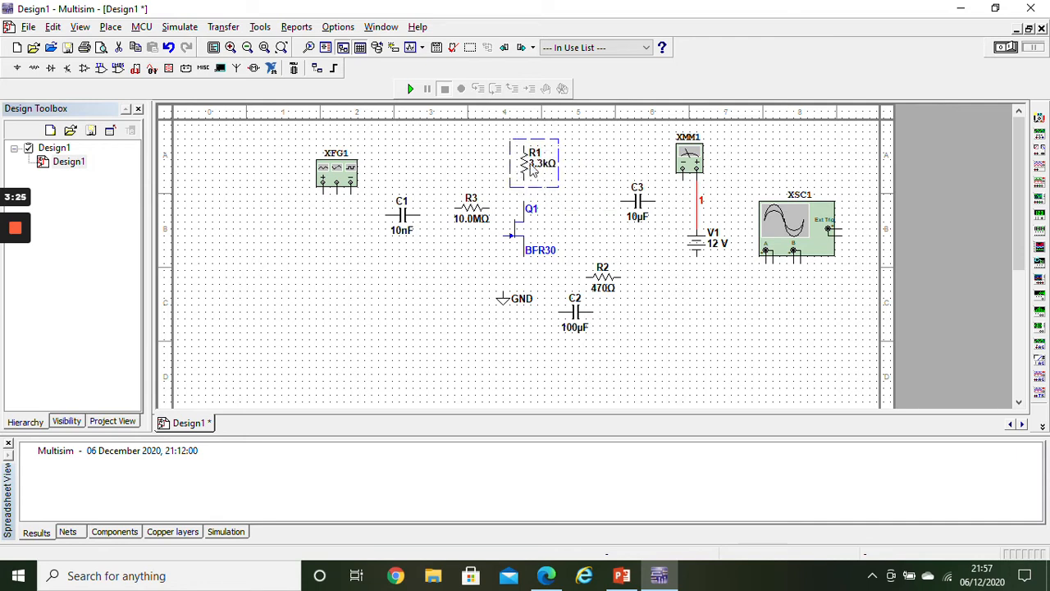
# Step: Wire the multimeter's negative terminal to the upper end of the 3.3 kΩ resistor and its lower end to the JFET's drain
pyautogui.click(682, 171)
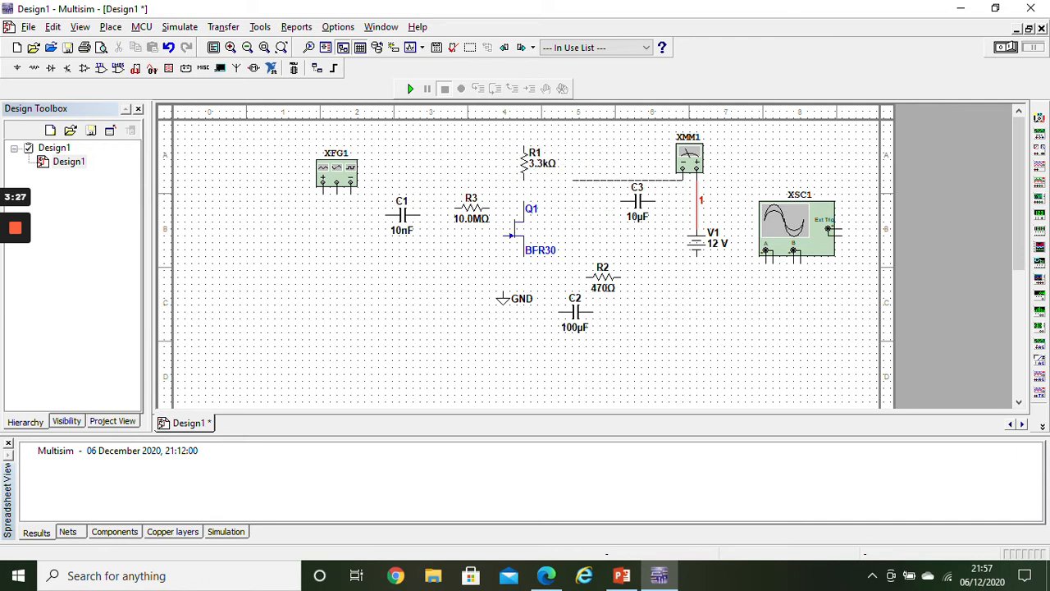
pyautogui.click(523, 148)
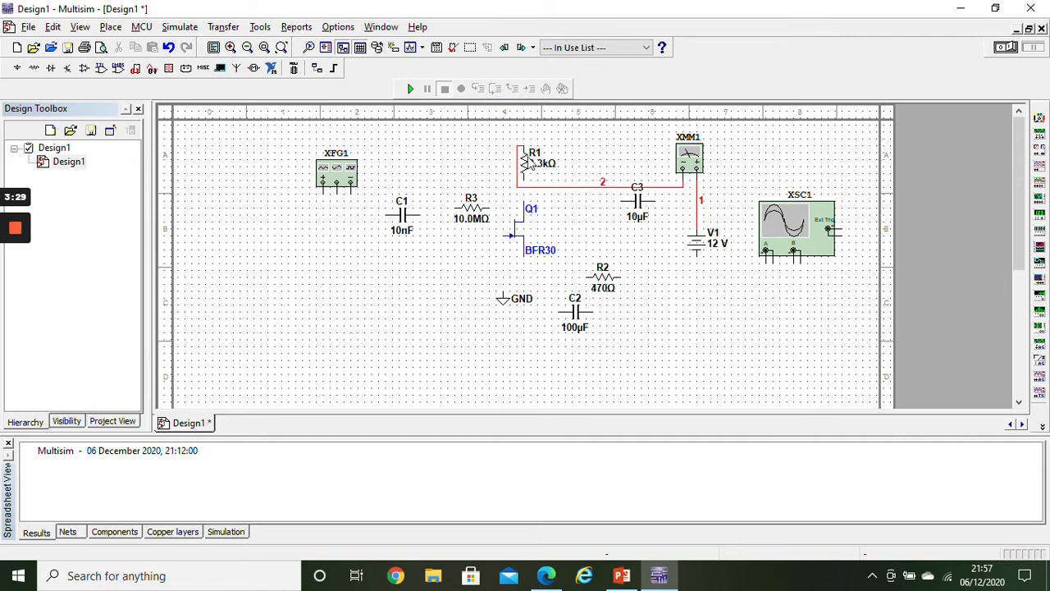
pyautogui.click(523, 201)
# Step: Check the net names setting in the sheet properties again and leave it as it is
pyautogui.rightClick(351, 307)
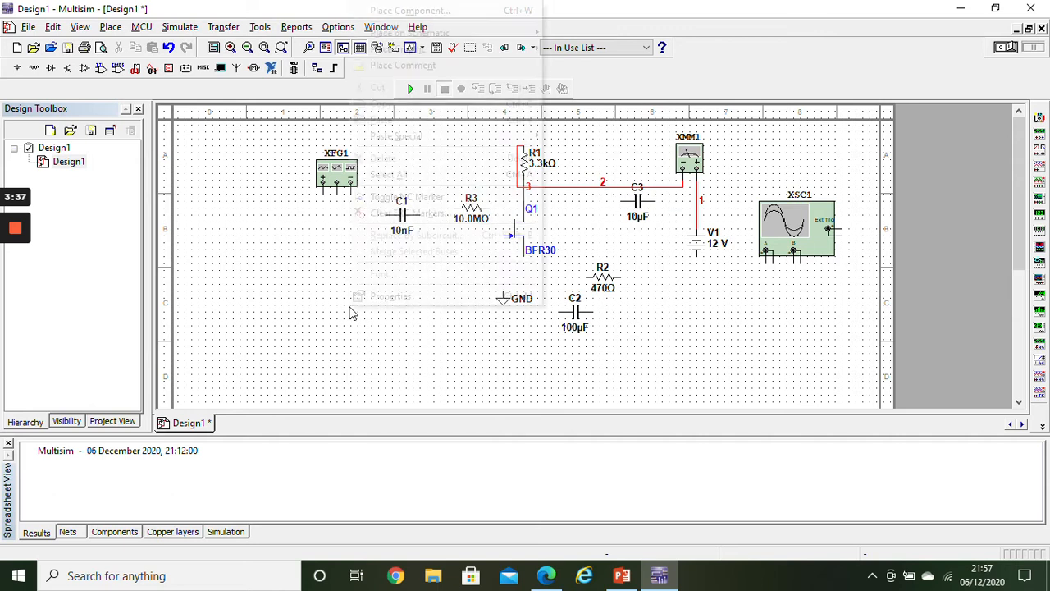
pyautogui.click(383, 297)
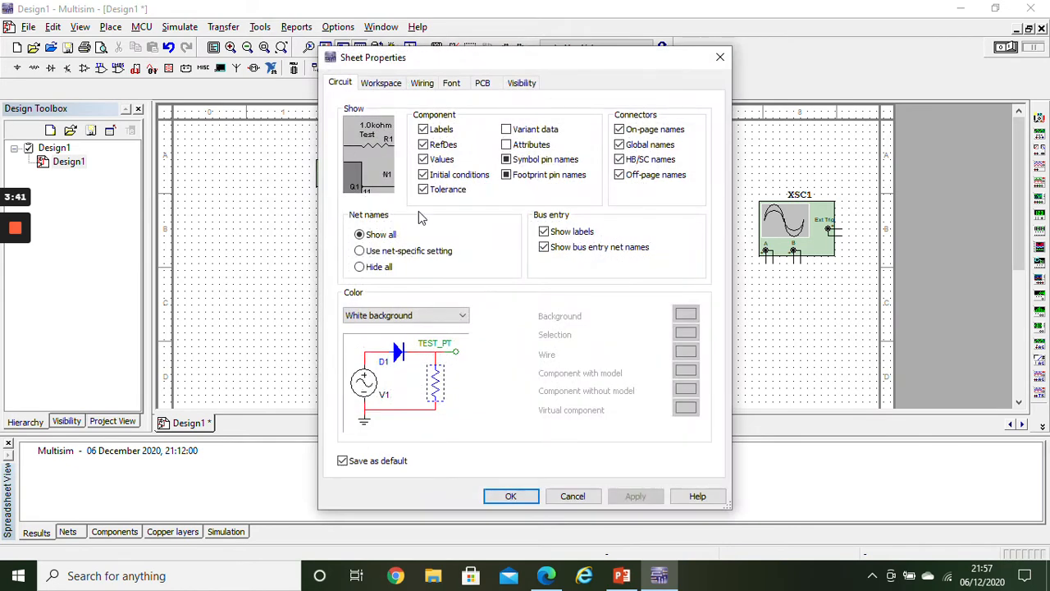
pyautogui.click(717, 54)
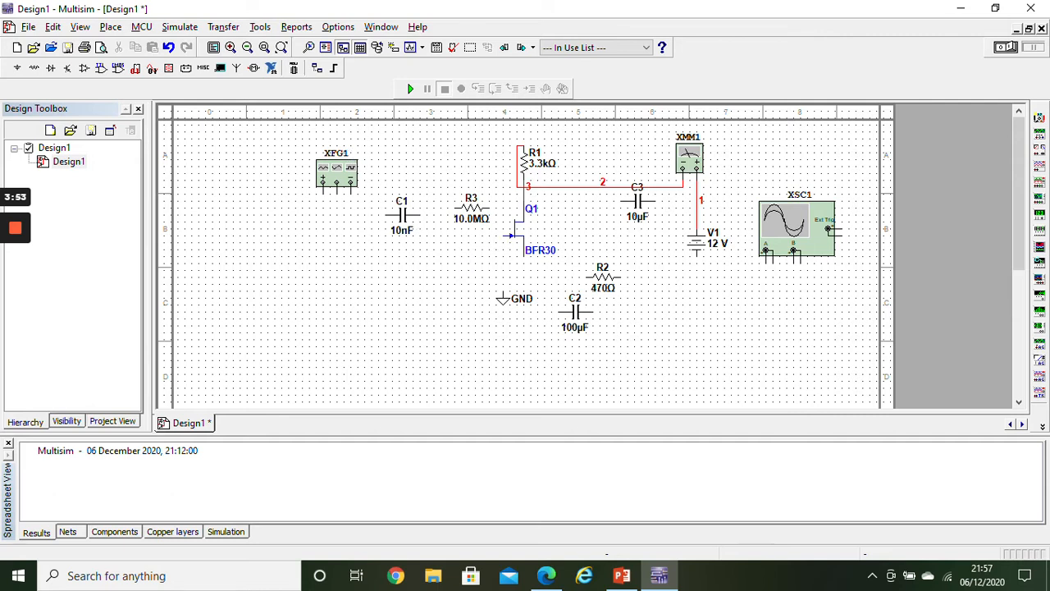
# Step: Move the 10.0 MΩ resistor below left of the JFET, rotate it 90 degrees clockwise, and shift the ground slightly down
pyautogui.moveTo(469, 215); pyautogui.dragTo(441, 275)
pyautogui.rightClick(441, 275)
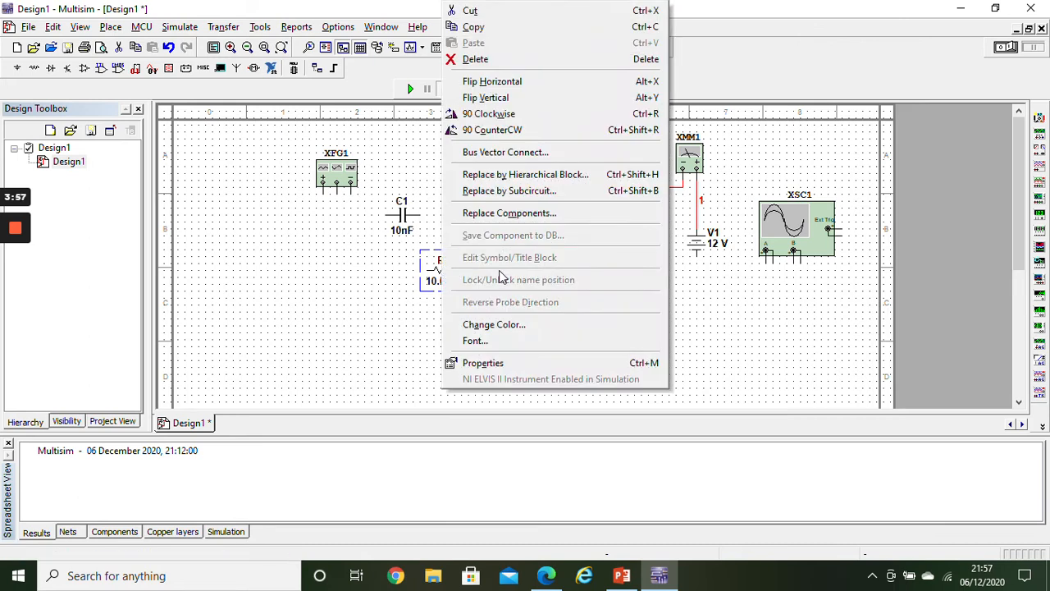
pyautogui.click(484, 116)
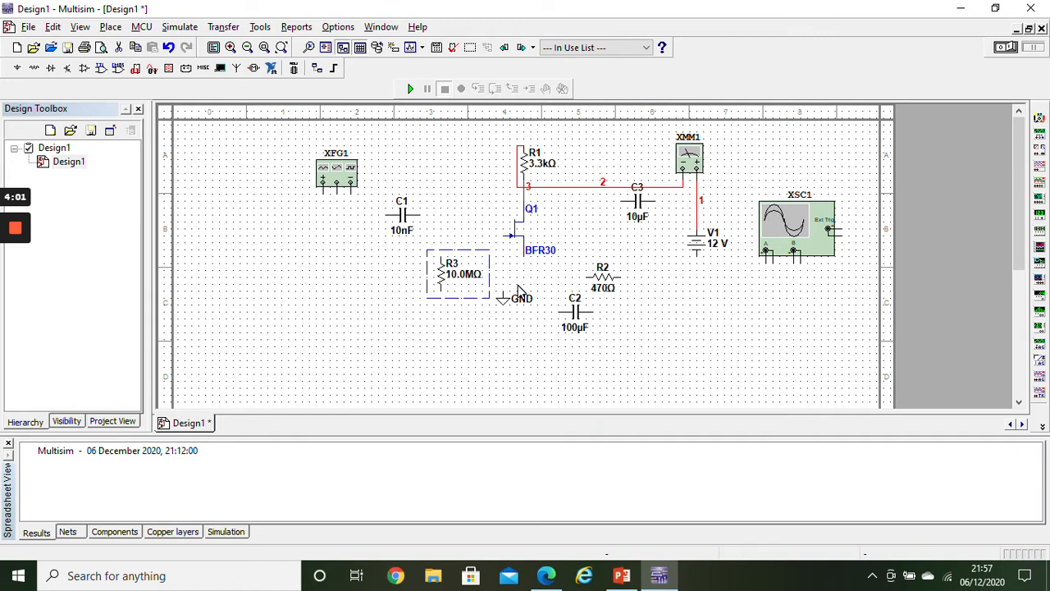
pyautogui.moveTo(519, 291); pyautogui.dragTo(526, 312)
# Step: Rotate the 100 µF capacitor and the 470 Ω resistor 90 degrees clockwise
pyautogui.click(577, 321)
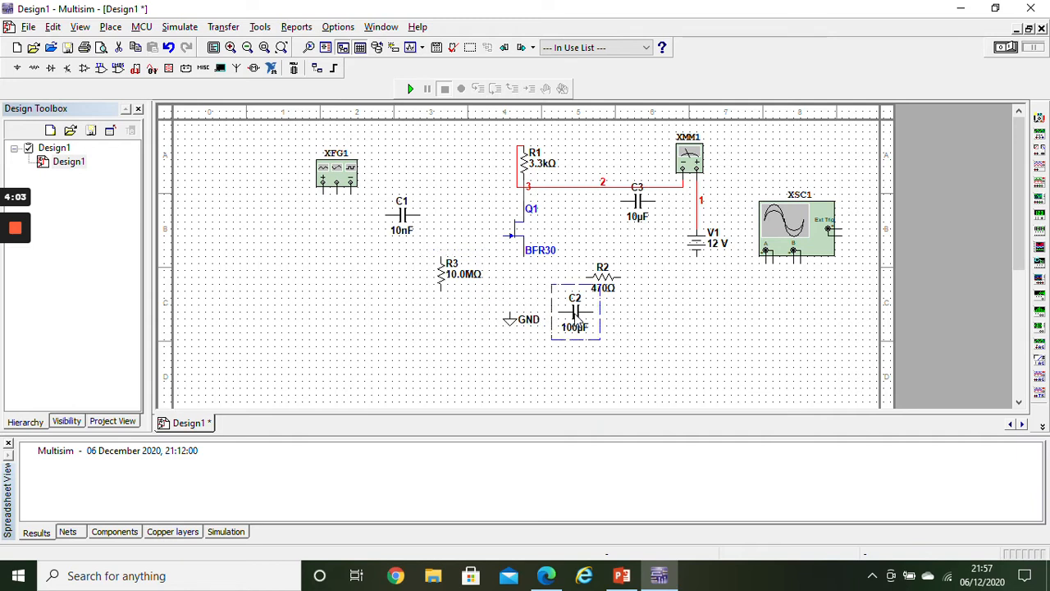
pyautogui.rightClick(577, 320)
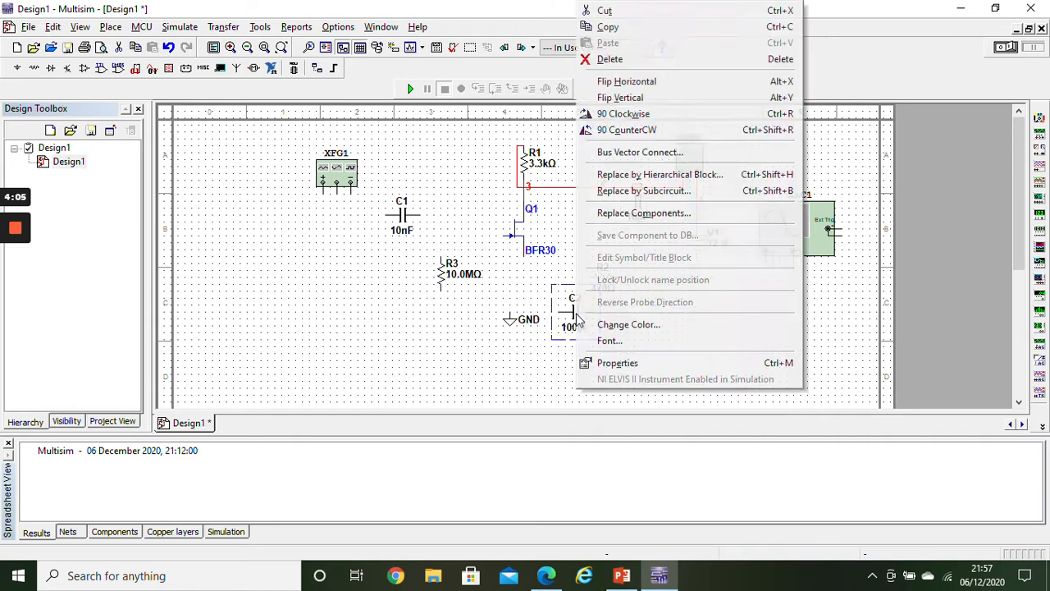
pyautogui.click(603, 108)
pyautogui.click(604, 272)
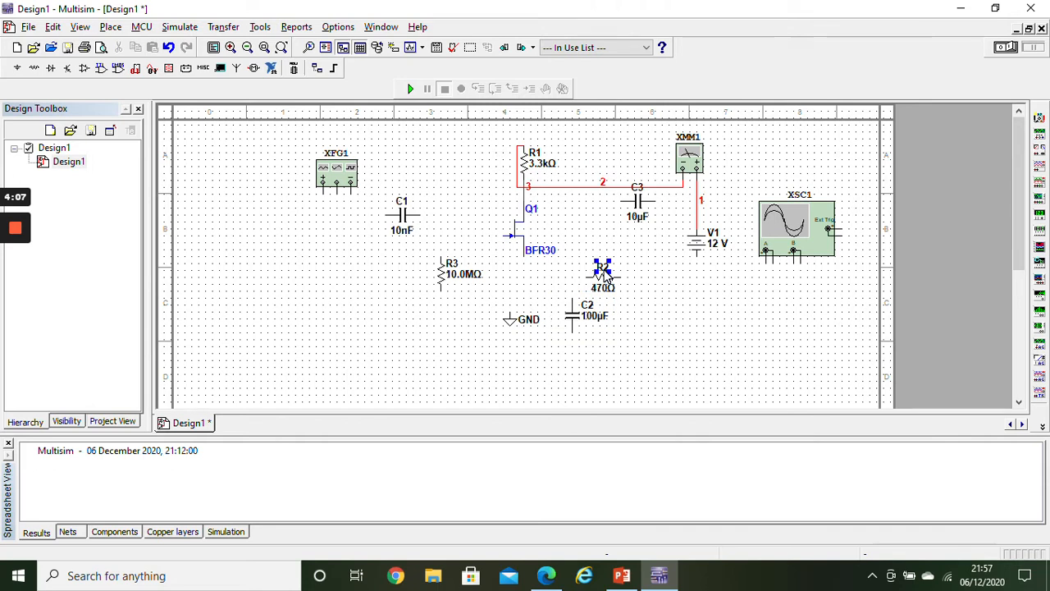
pyautogui.rightClick(605, 272)
pyautogui.click(634, 113)
# Step: Arrange the 100 µF capacitor to the right of the 470 Ω resistor, and lower the ground and the 10.0 MΩ resistor
pyautogui.click(607, 313)
pyautogui.moveTo(574, 308); pyautogui.dragTo(621, 293)
pyautogui.moveTo(509, 319); pyautogui.dragTo(503, 348)
pyautogui.moveTo(443, 275); pyautogui.dragTo(443, 296)
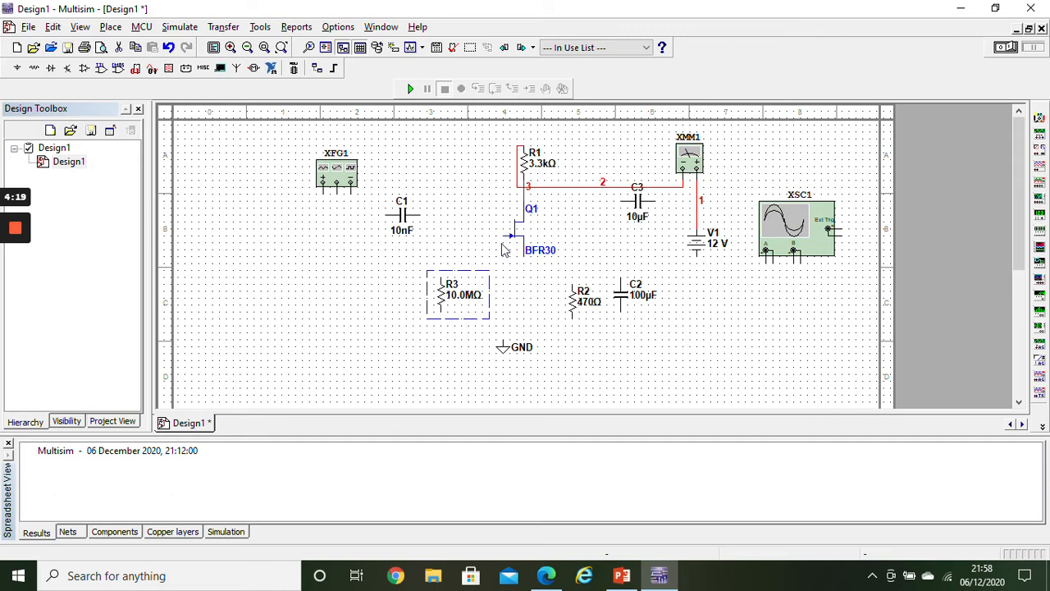
# Step: Wire the JFET's gate to the top of the 10.0 MΩ resistor and its lower end to the bottom of the 470 Ω resistor
pyautogui.click(510, 236)
pyautogui.click(442, 278)
pyautogui.click(572, 313)
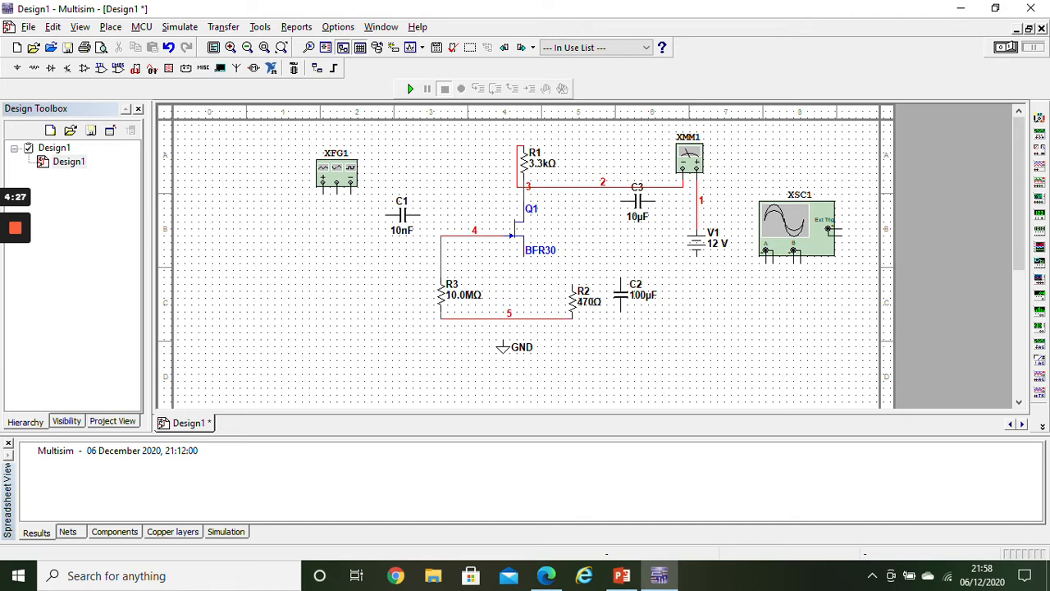
# Step: Move the 470 Ω resistor directly below the JFET and wire its upper end to the source terminal
pyautogui.moveTo(577, 302); pyautogui.dragTo(529, 296)
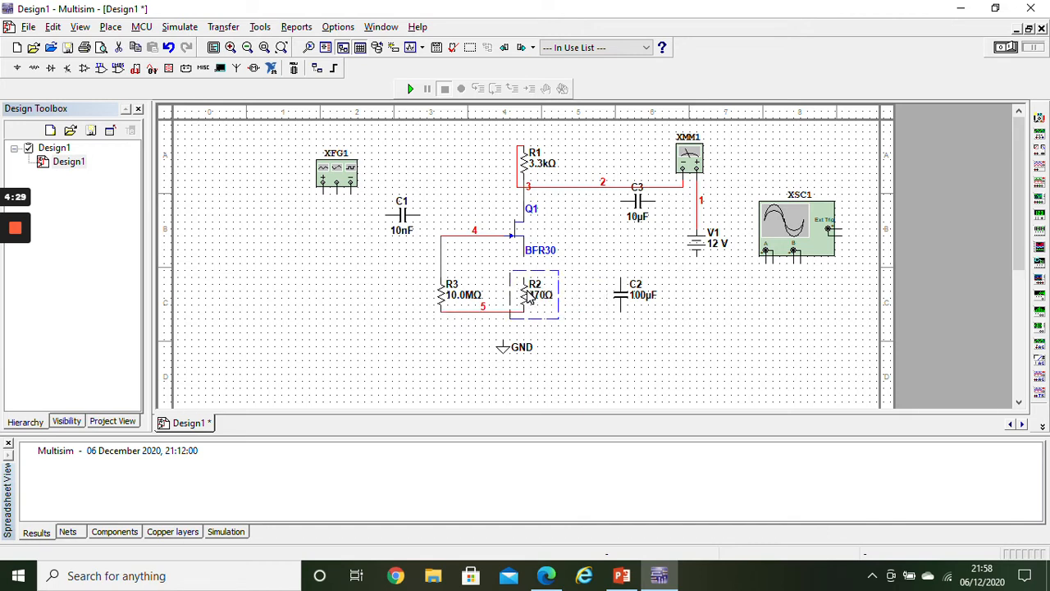
pyautogui.click(525, 268)
pyautogui.click(525, 261)
# Step: Move the 100 µF capacitor next to the 470 Ω resistor and place the 10 µF capacitor slightly lower
pyautogui.click(633, 294)
pyautogui.moveTo(628, 285); pyautogui.dragTo(572, 279)
pyautogui.click(566, 272)
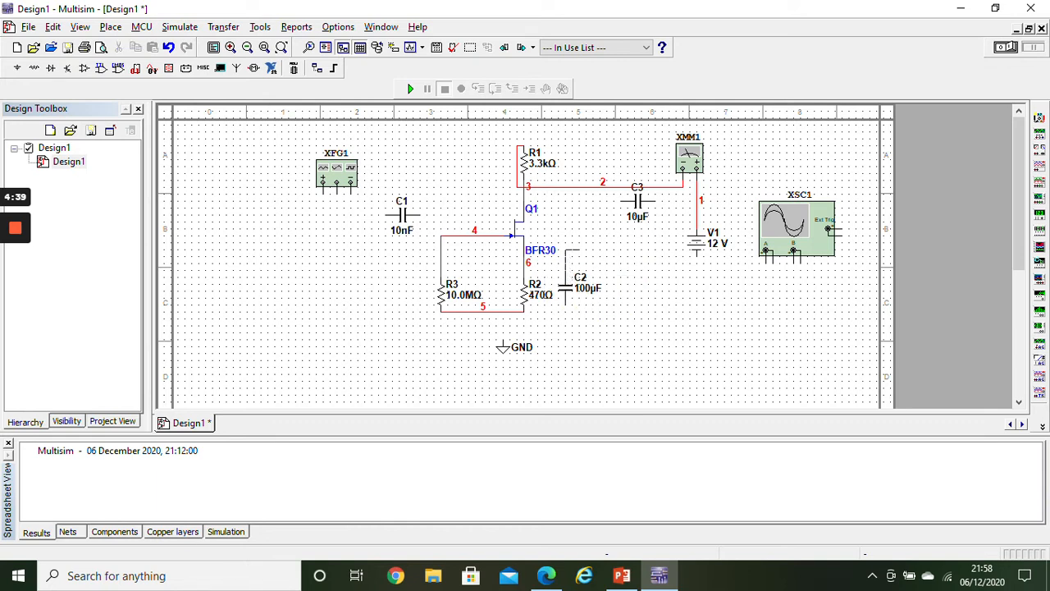
pyautogui.press('Escape')
pyautogui.moveTo(639, 205); pyautogui.dragTo(632, 225)
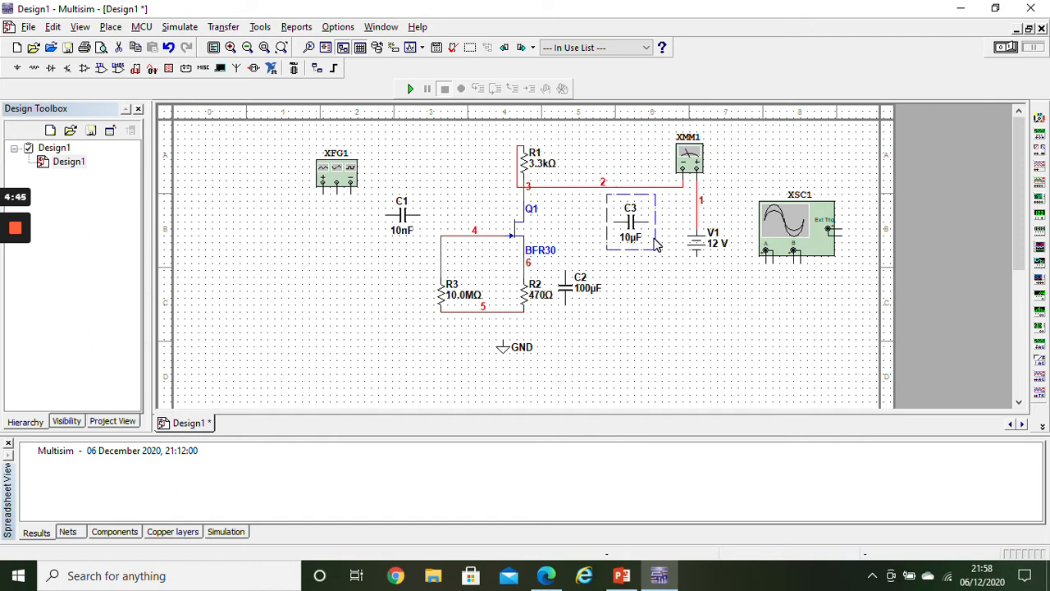
# Step: Set the multimeter to measure current (A) in DC mode and close its window
pyautogui.doubleClick(689, 156)
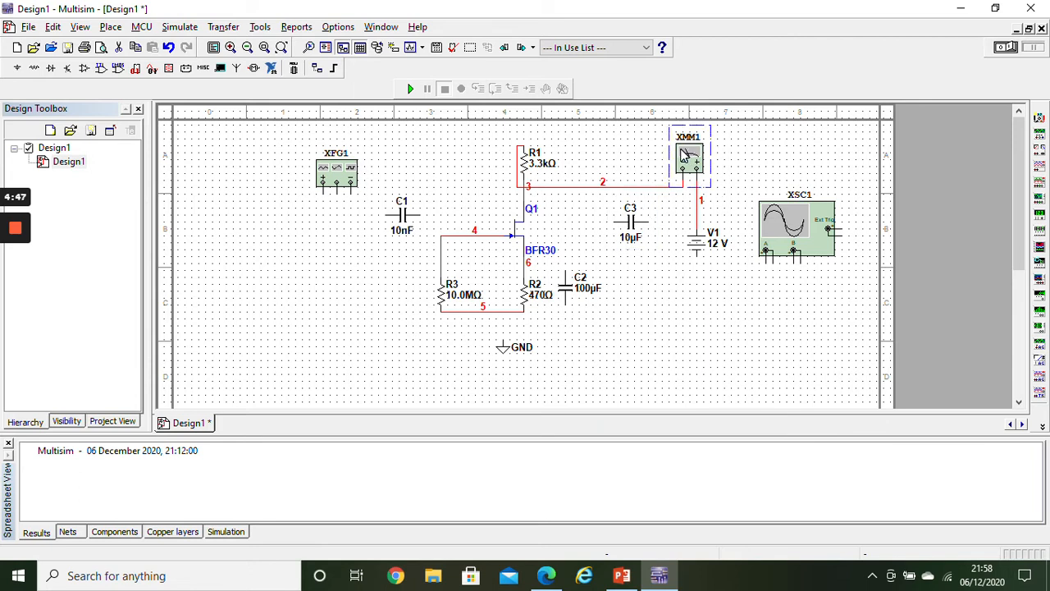
pyautogui.click(480, 278)
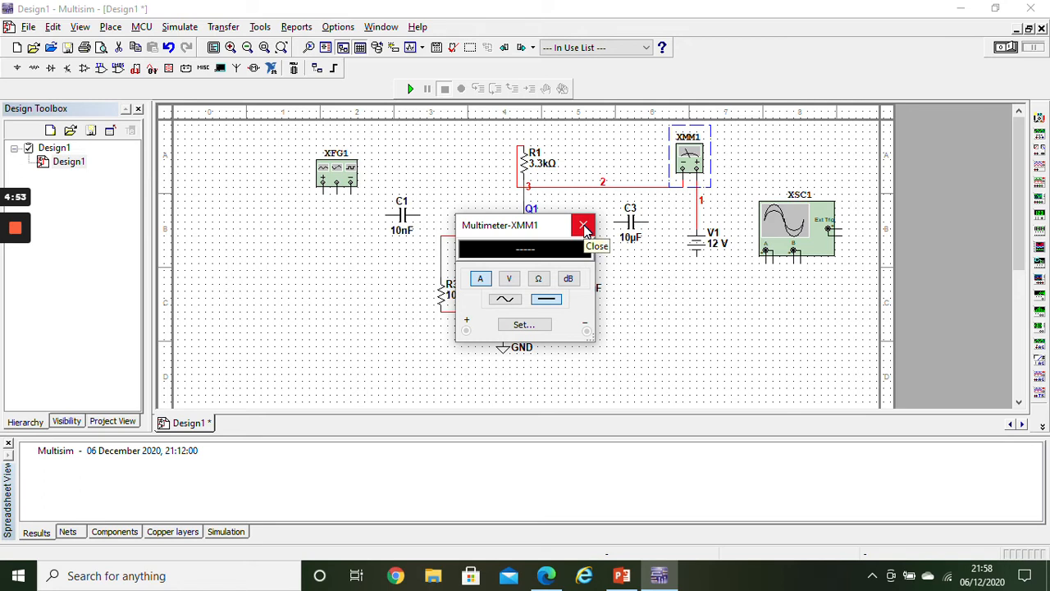
pyautogui.click(583, 227)
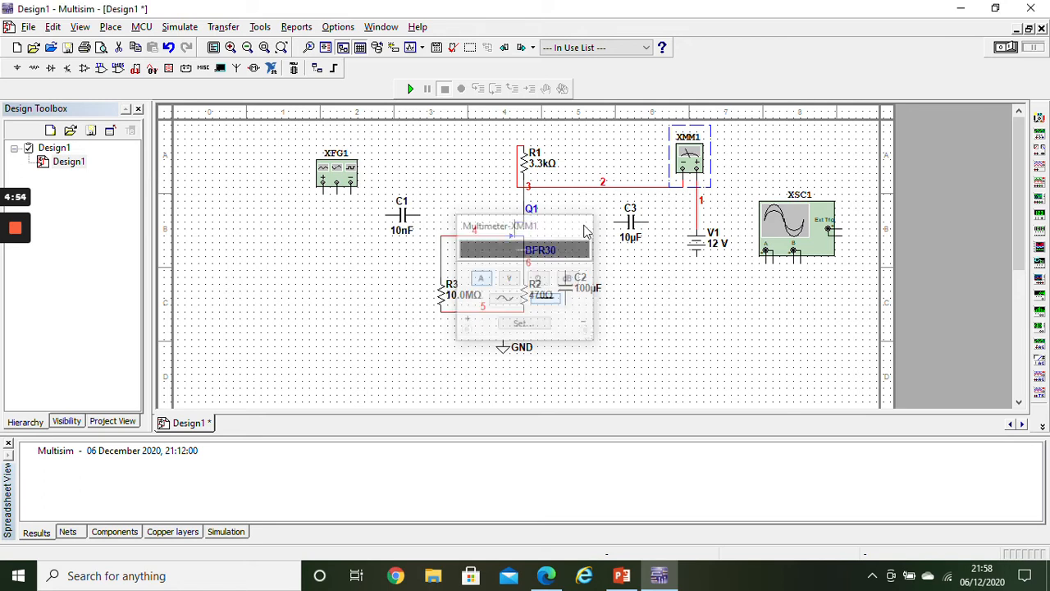
# Step: Wire the 12 V source's negative end to the line joining the 10.0 MΩ and 470 Ω resistors, and connect the ground below it
pyautogui.click(698, 253)
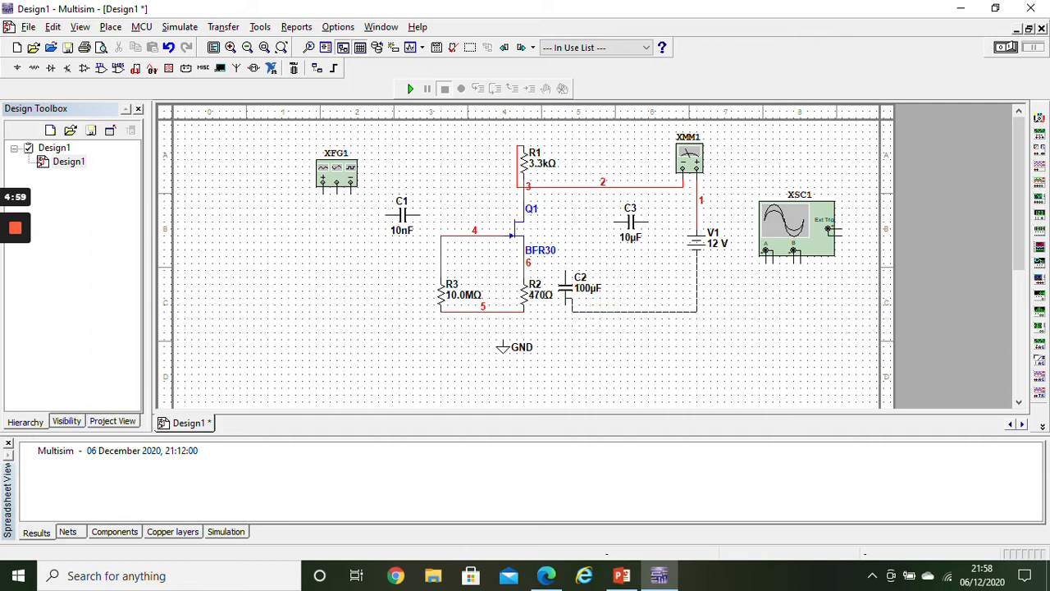
pyautogui.click(513, 314)
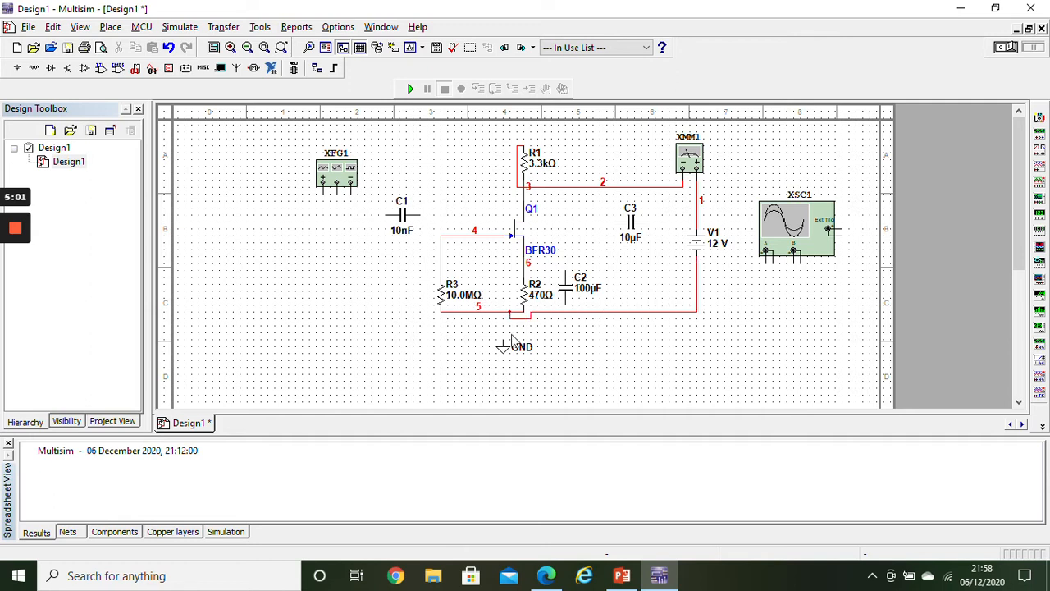
pyautogui.click(508, 347)
pyautogui.moveTo(520, 345); pyautogui.dragTo(521, 331)
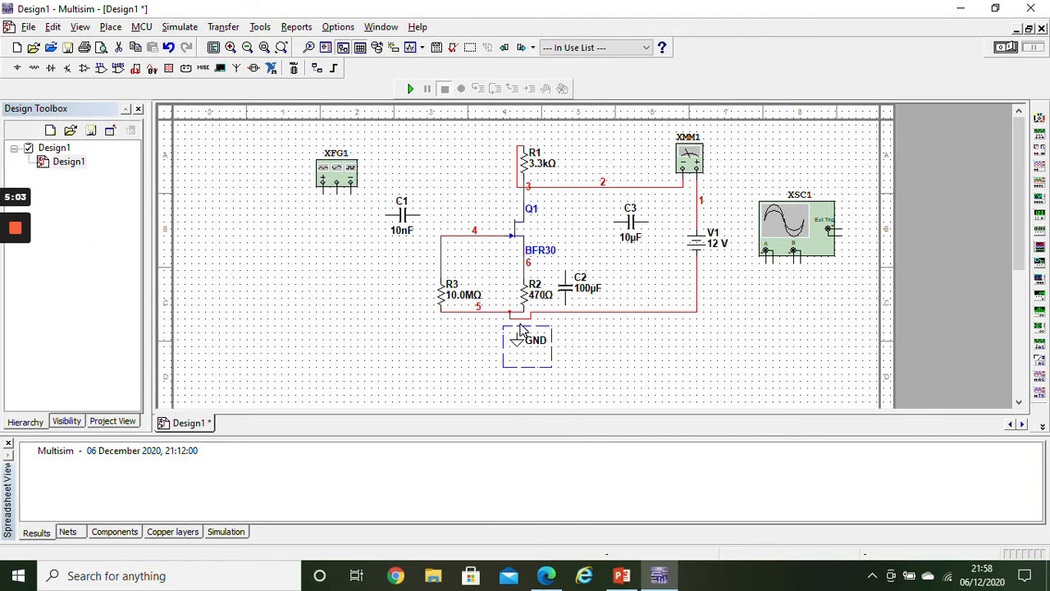
pyautogui.click(481, 355)
pyautogui.click(516, 318)
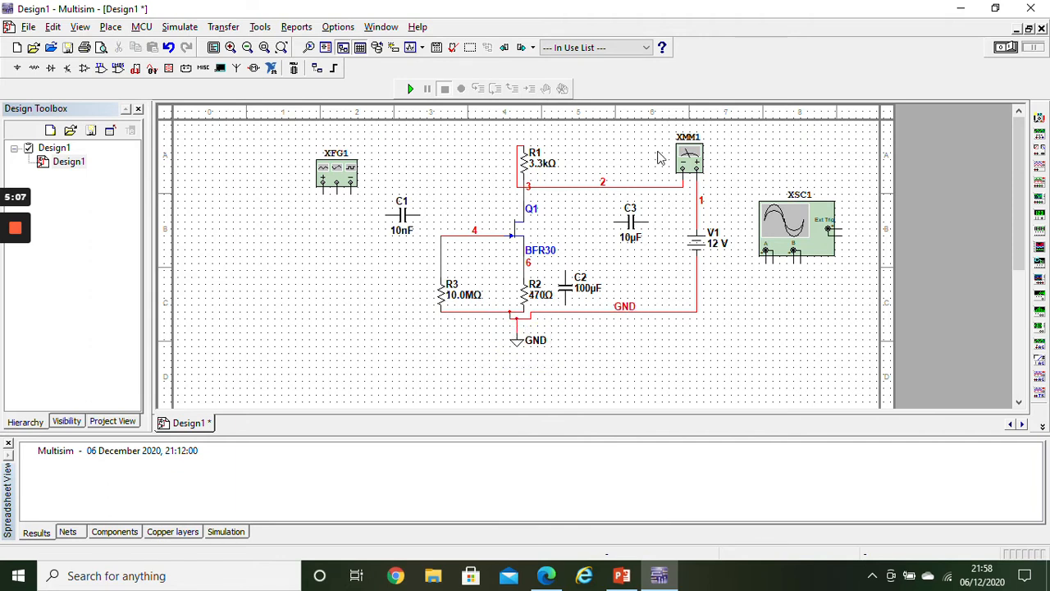
# Step: Open the multimeter display, place it below the 12 V source clear of the circuit, and run the simulation to measure the DC current
pyautogui.doubleClick(683, 156)
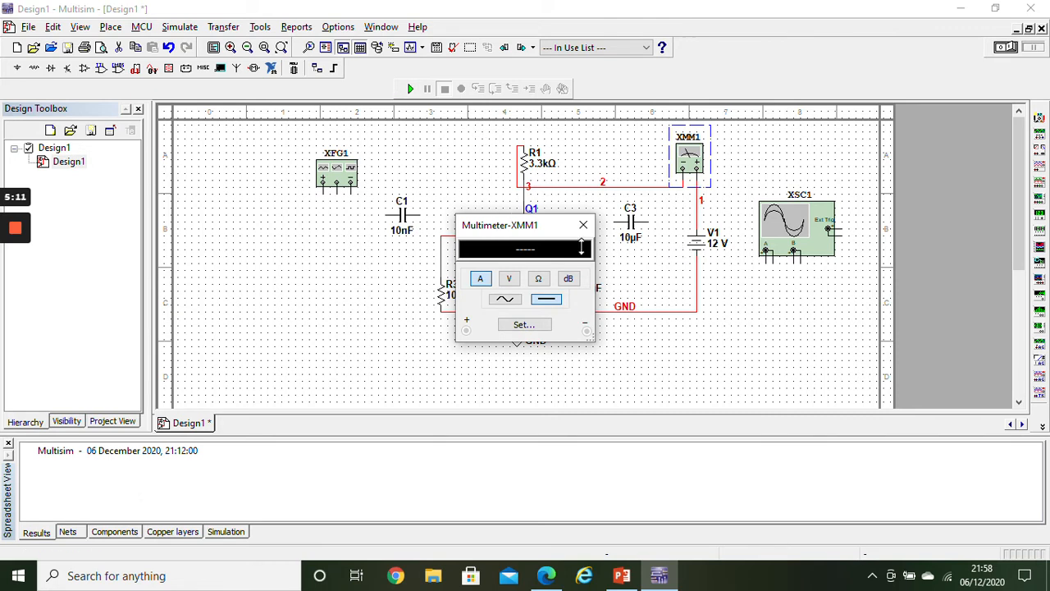
pyautogui.moveTo(534, 229); pyautogui.dragTo(793, 287)
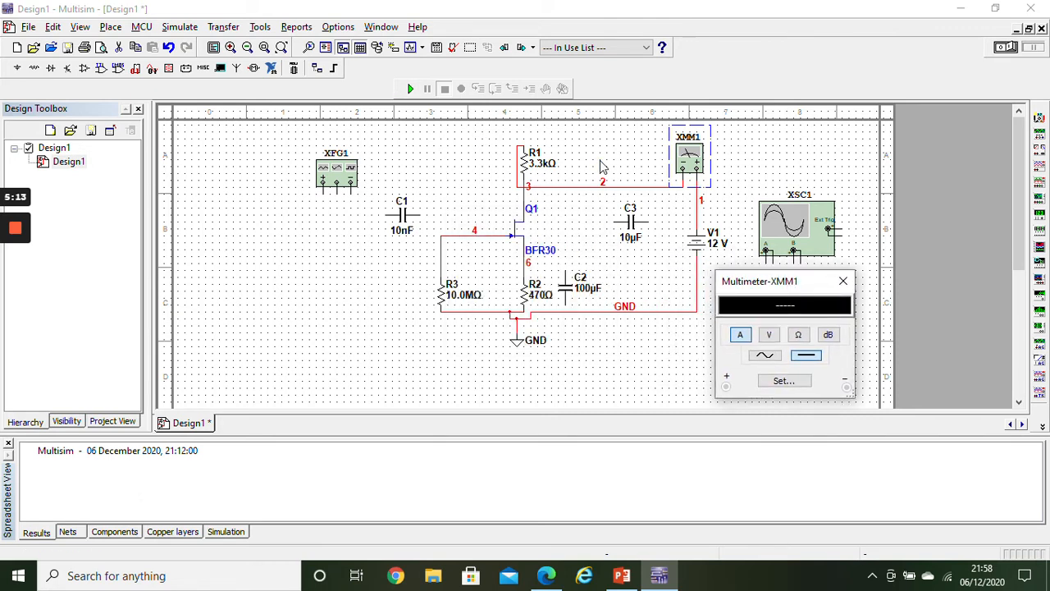
pyautogui.click(410, 91)
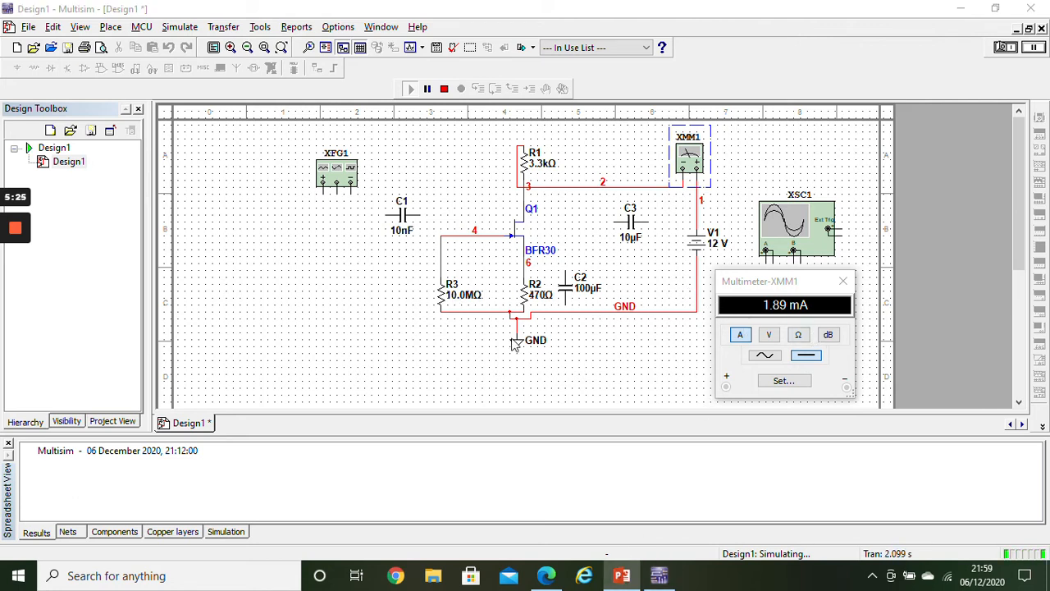
# Step: Switch to PowerPoint, review the self-biasing operating-point calculation and the DC load line slide, and return to Multisim
pyautogui.hotkey('alt', 'Tab')
pyautogui.click(115, 197)
pyautogui.press('Up')
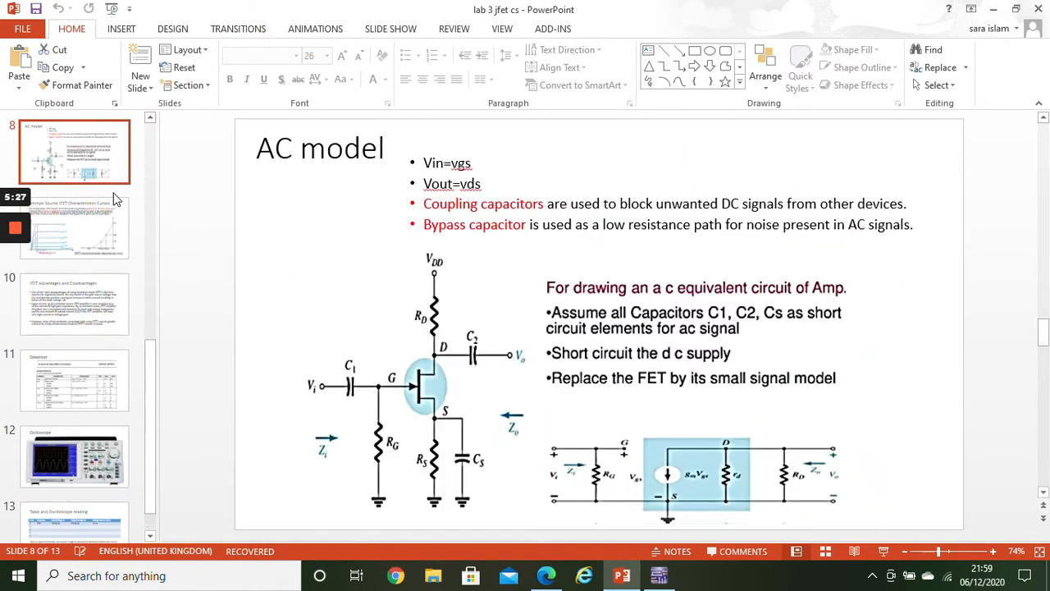
pyautogui.press('Up')
pyautogui.press('Up')
pyautogui.press('Up')
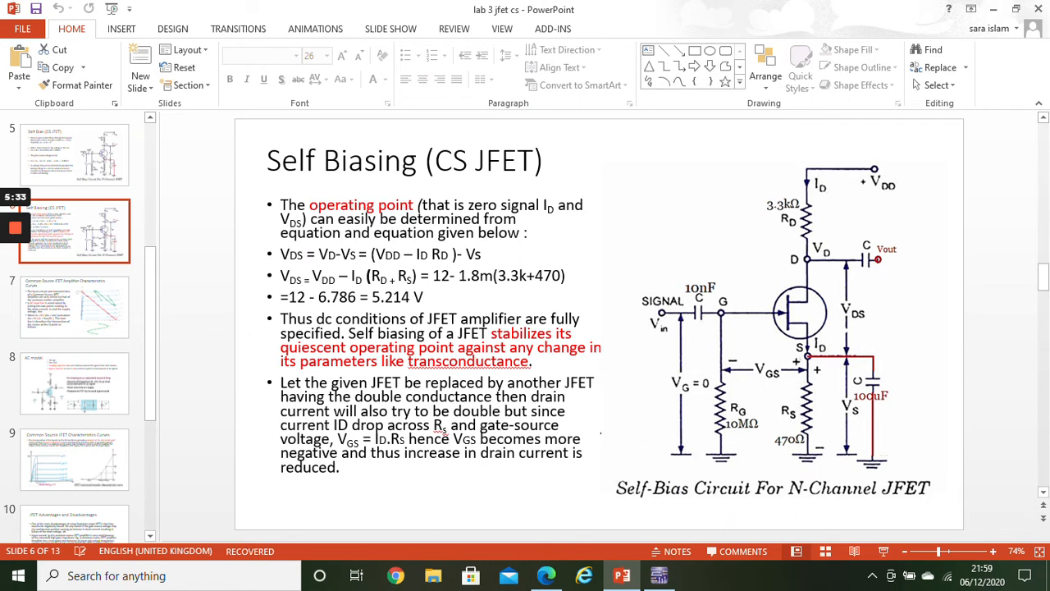
pyautogui.click(400, 296)
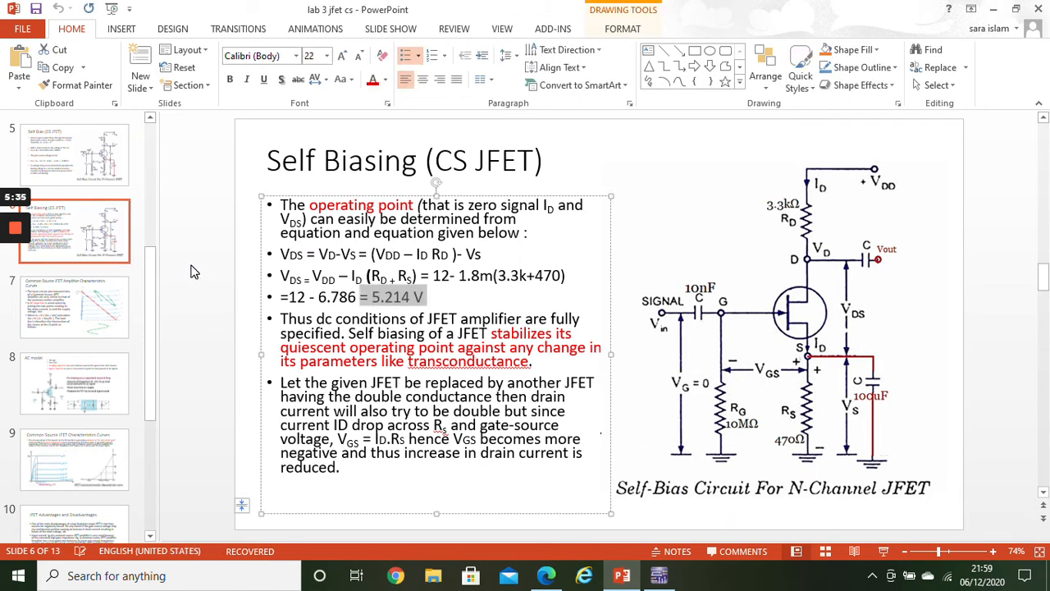
pyautogui.click(81, 300)
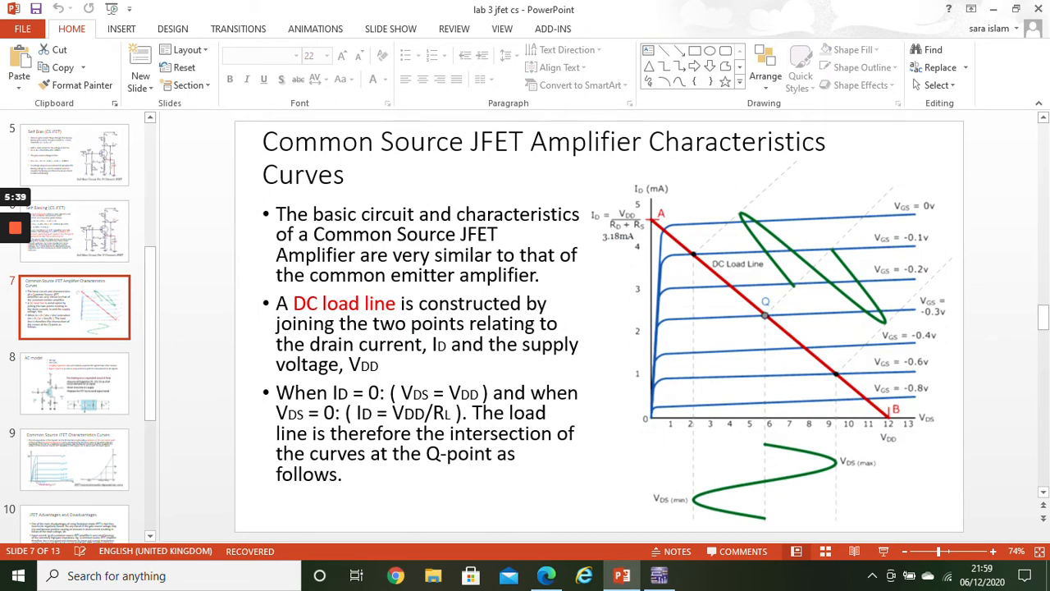
pyautogui.click(119, 260)
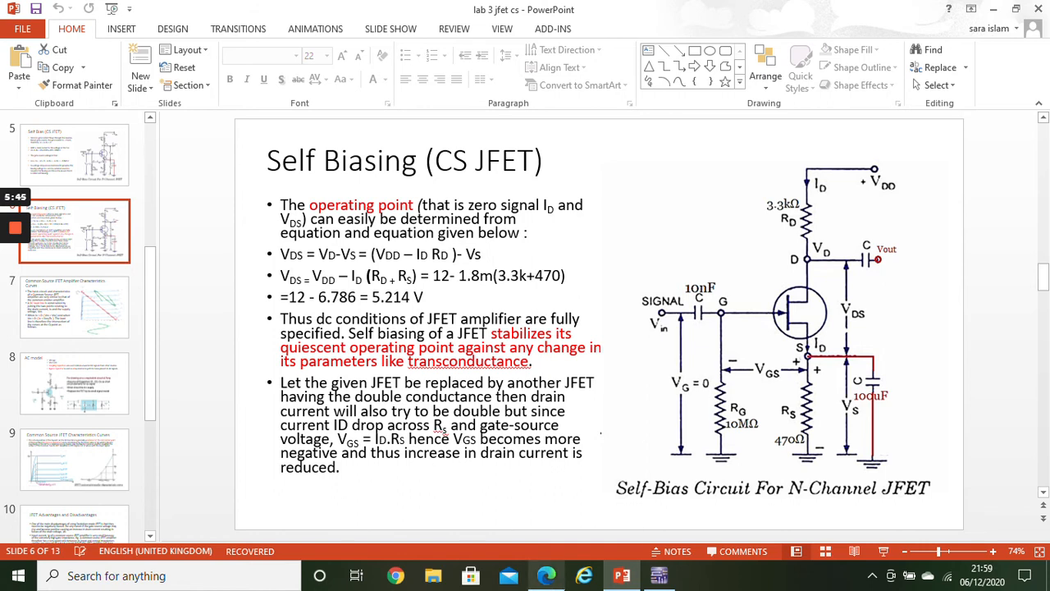
pyautogui.moveTo(545, 575)
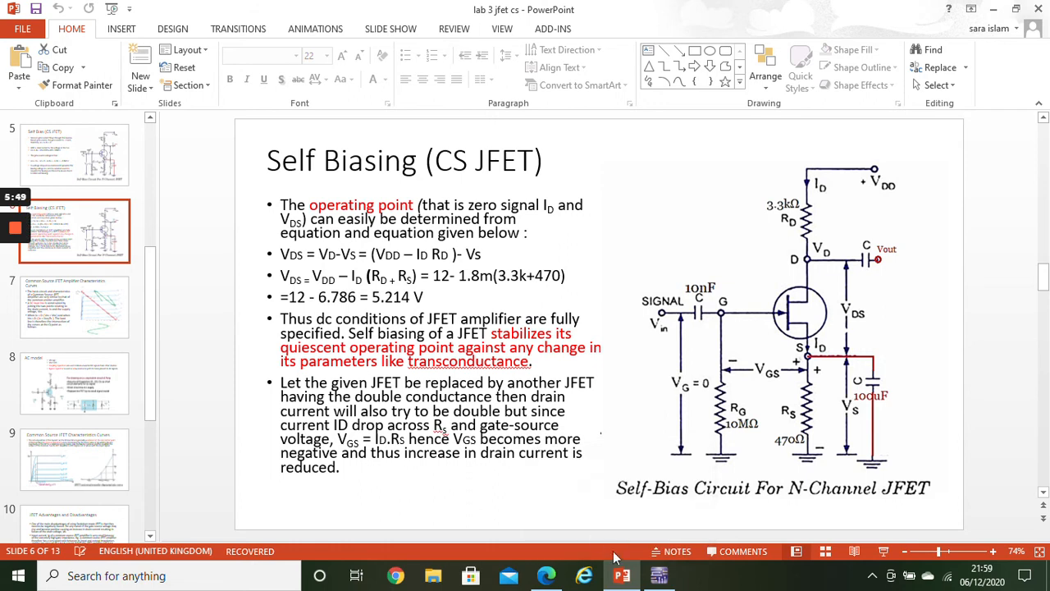
pyautogui.click(659, 575)
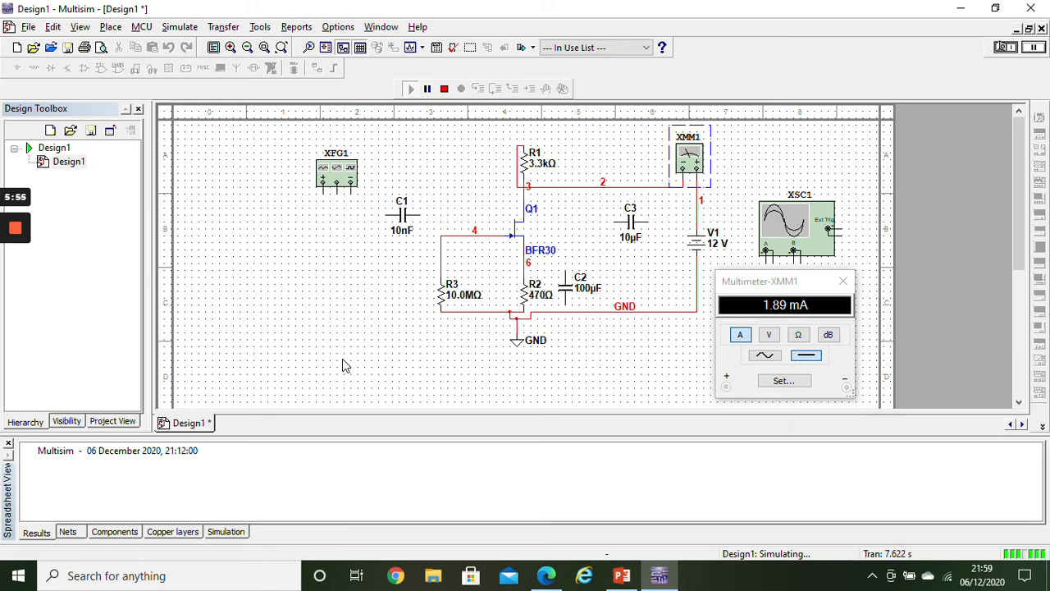
# Step: Stop the simulation, lower the function generator and the 10 nF capacitor, and wire the capacitor to the JFET's gate line
pyautogui.click(343, 174)
pyautogui.moveTo(355, 178); pyautogui.dragTo(404, 215)
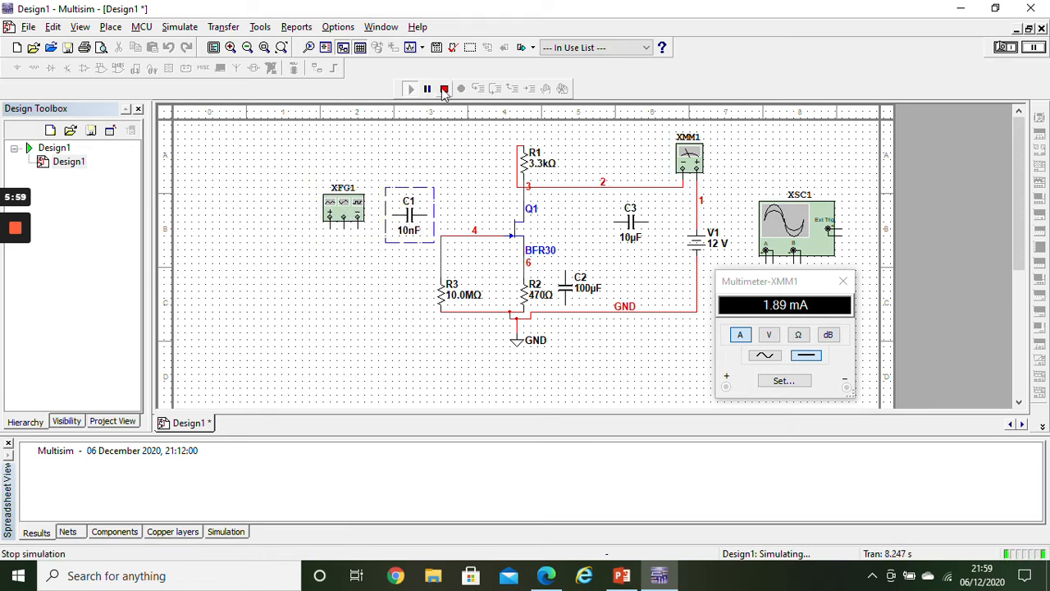
pyautogui.click(444, 89)
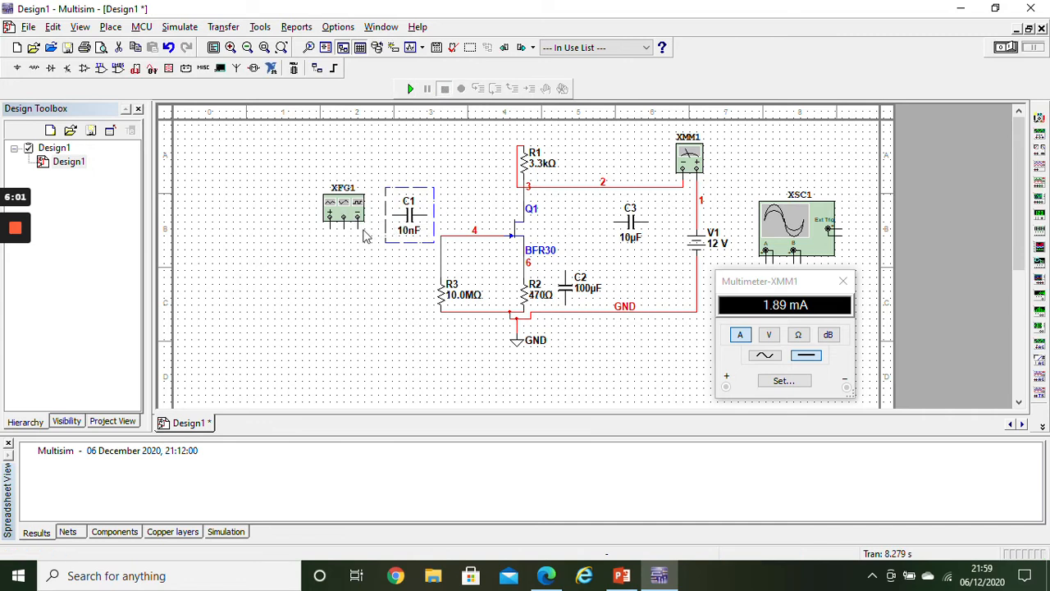
pyautogui.moveTo(409, 225); pyautogui.dragTo(402, 245)
pyautogui.click(436, 216)
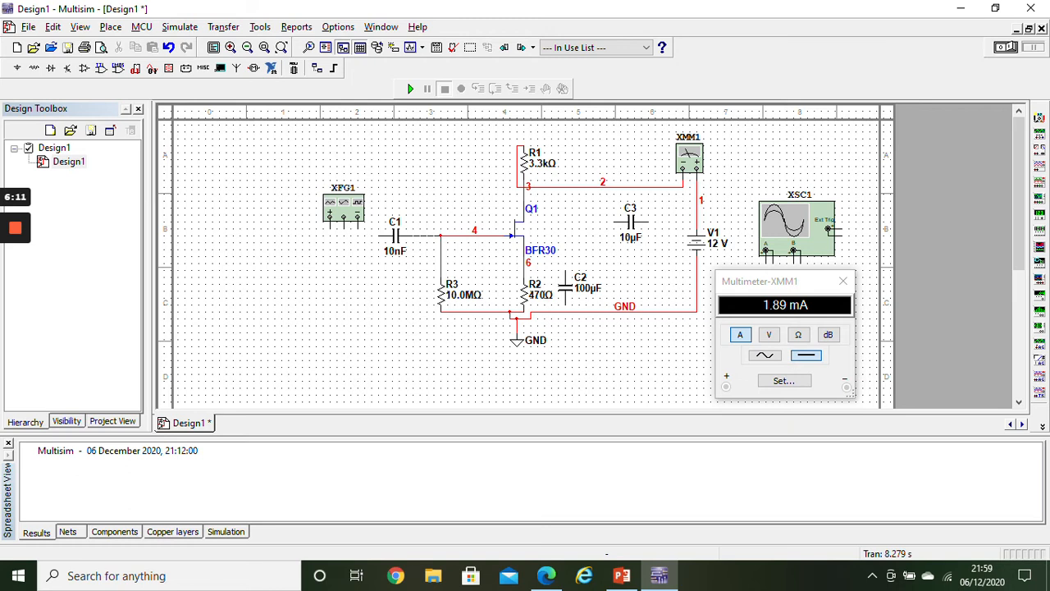
# Step: Set the function generator's frequency to 1000 Hz and its amplitude to 9 Vp
pyautogui.doubleClick(338, 202)
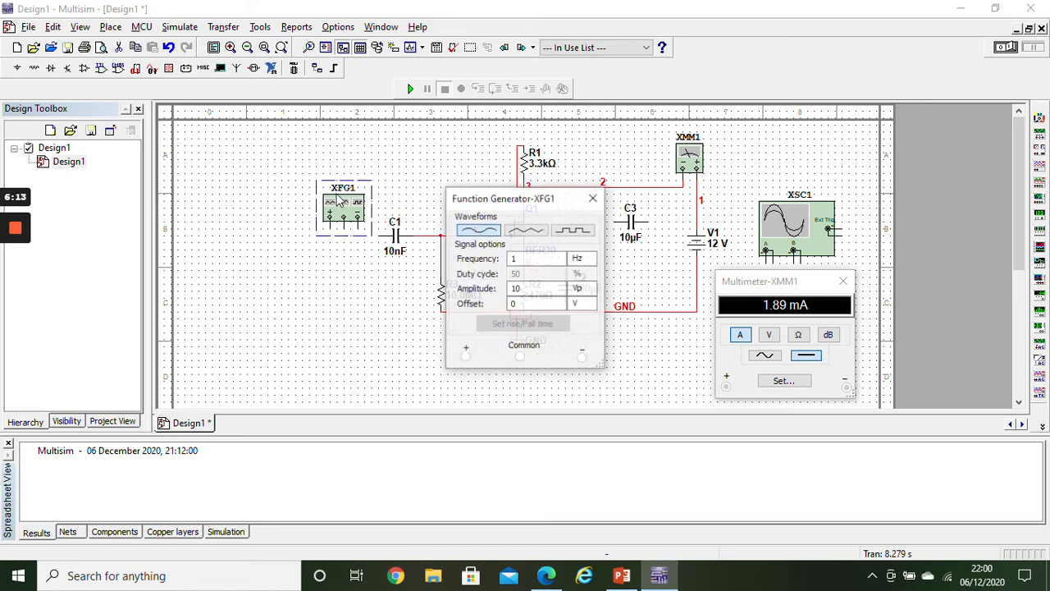
pyautogui.moveTo(516, 204); pyautogui.dragTo(275, 193)
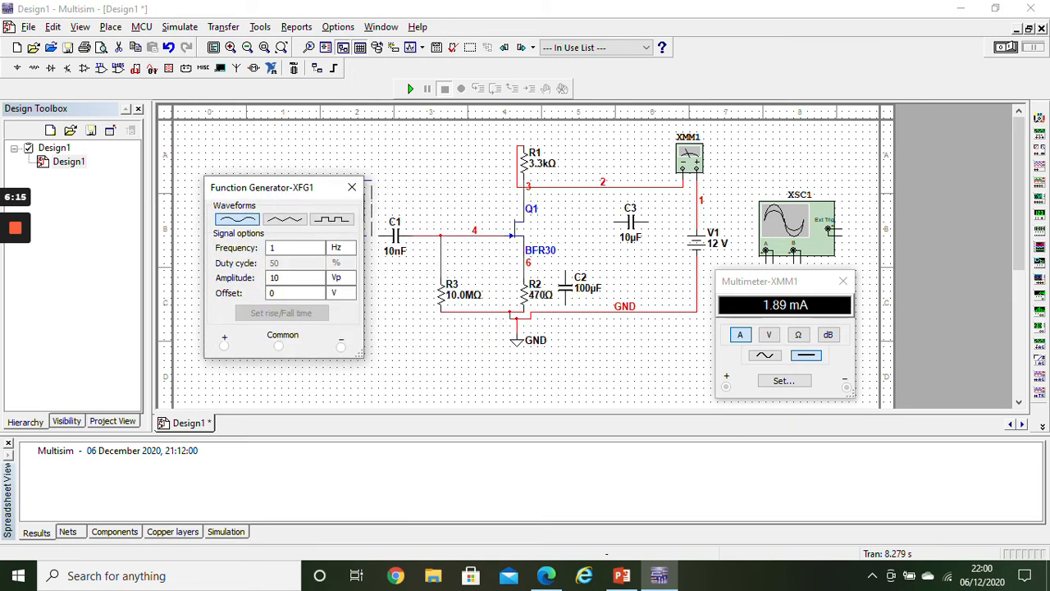
pyautogui.click(284, 248)
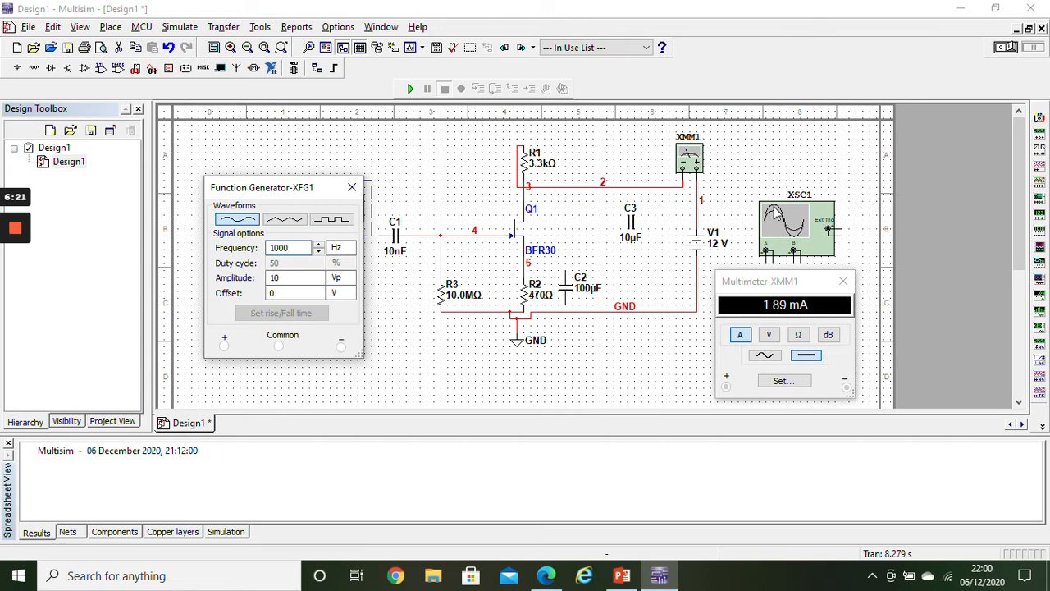
pyautogui.click(287, 277)
pyautogui.press('BackSpace')
pyautogui.press('BackSpace')
pyautogui.write('9')
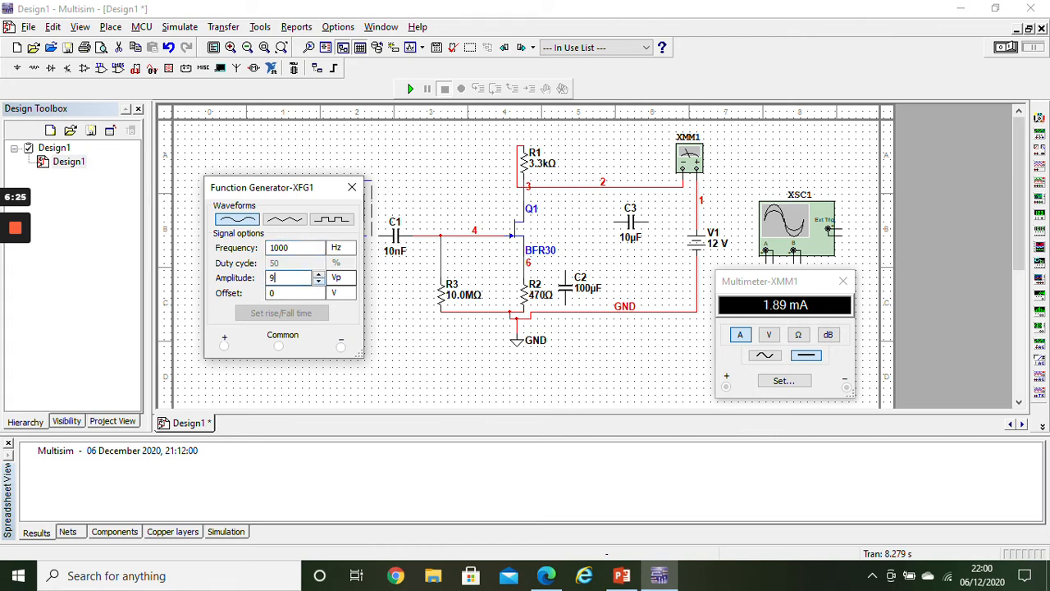
# Step: Switch to PowerPoint and review the Self Biasing and Common Source JFET Amplifier Characteristics Curves slides
pyautogui.click(615, 574)
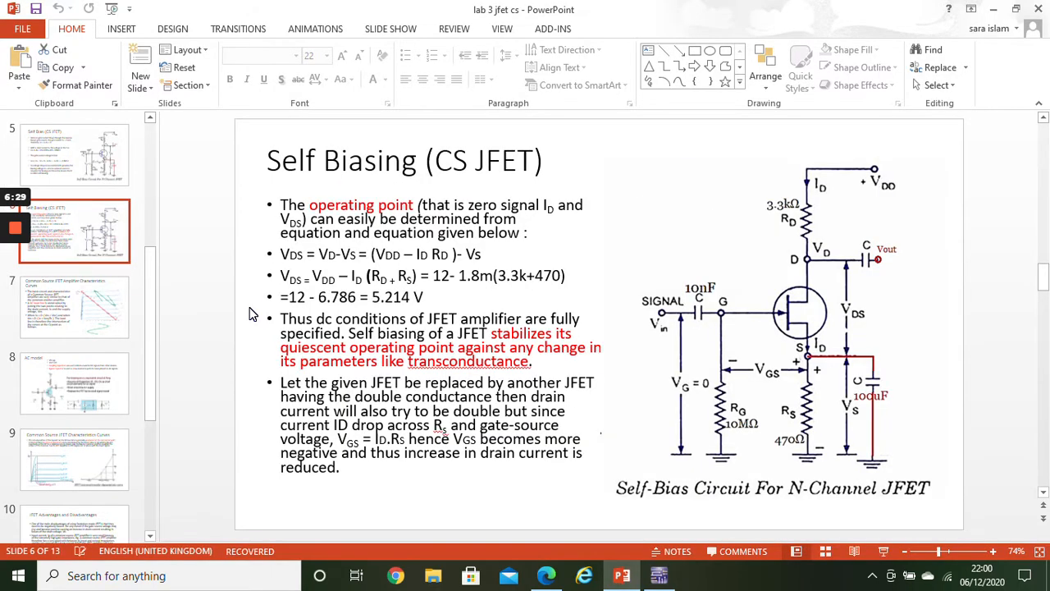
pyautogui.press('Up')
pyautogui.press('Down')
pyautogui.press('Down')
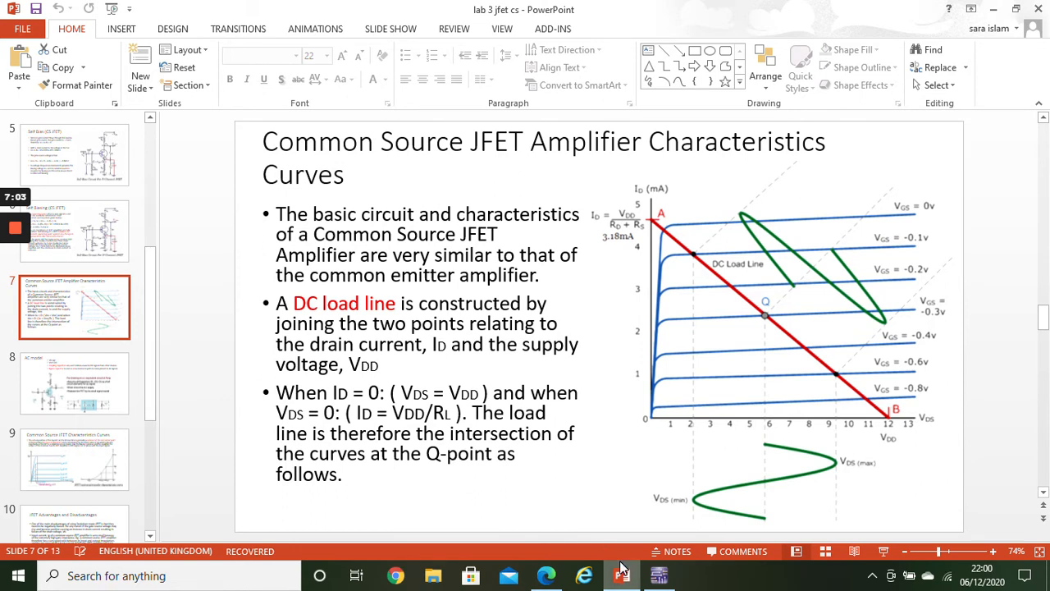
pyautogui.moveTo(625, 577)
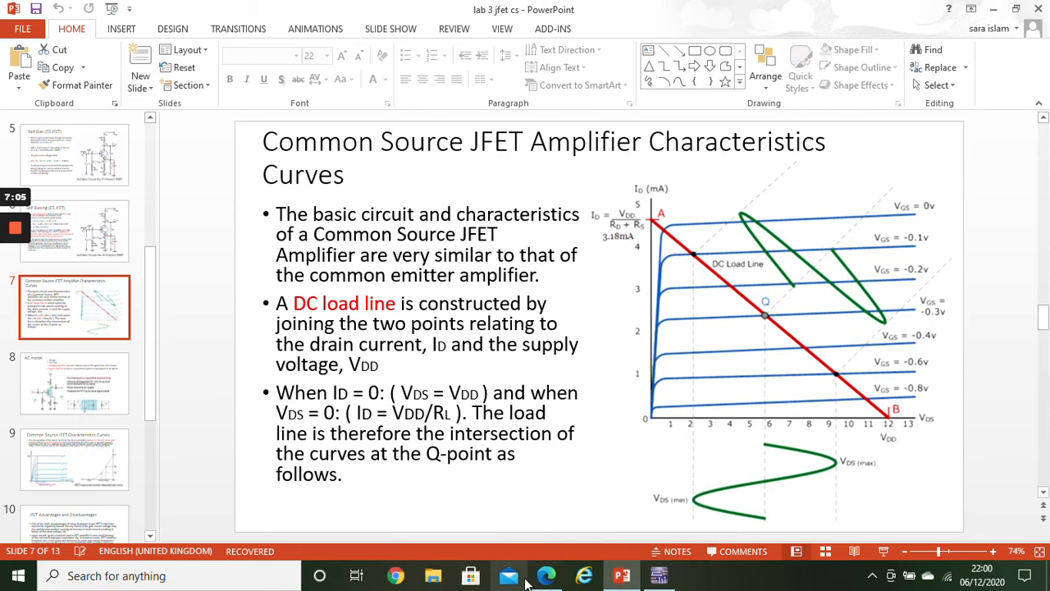
# Step: Return to Multisim and set the function generator's amplitude to 10 mVp
pyautogui.click(649, 579)
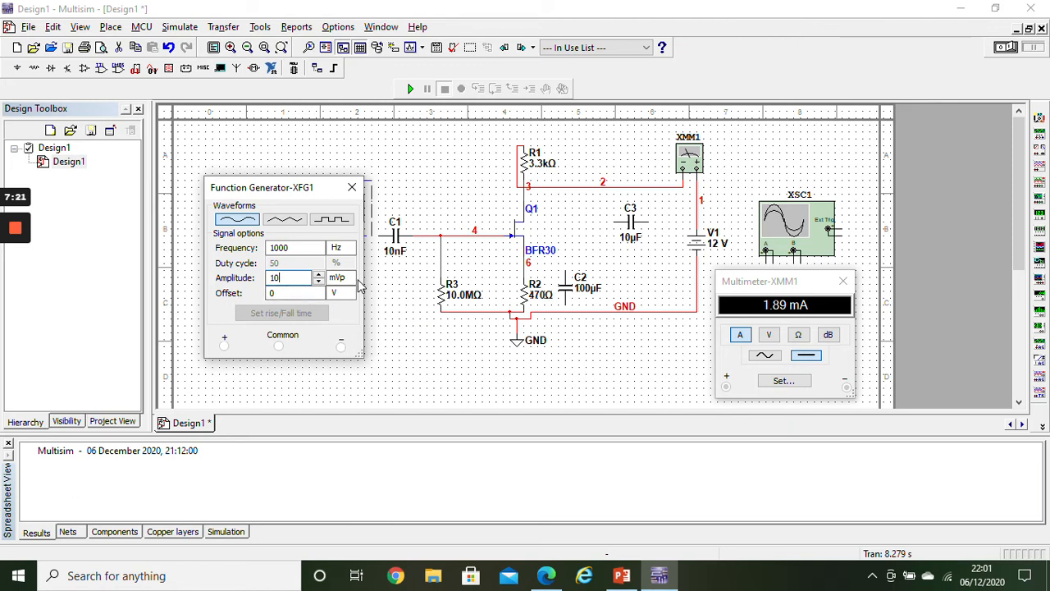
pyautogui.click(406, 321)
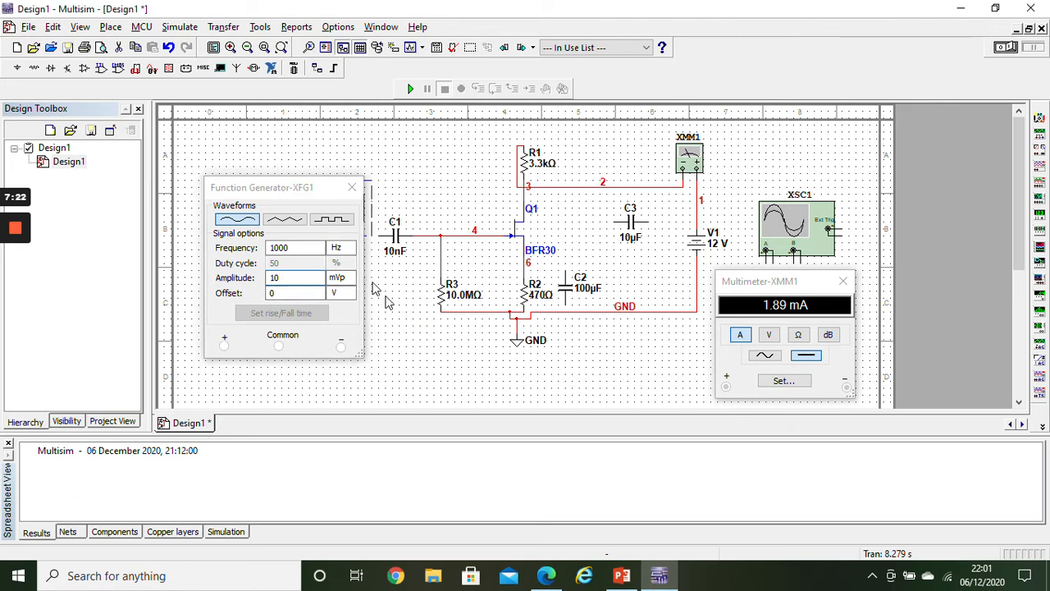
# Step: Close the function generator's window and wire its positive terminal to the 10 nF capacitor and its common terminal to ground
pyautogui.click(353, 189)
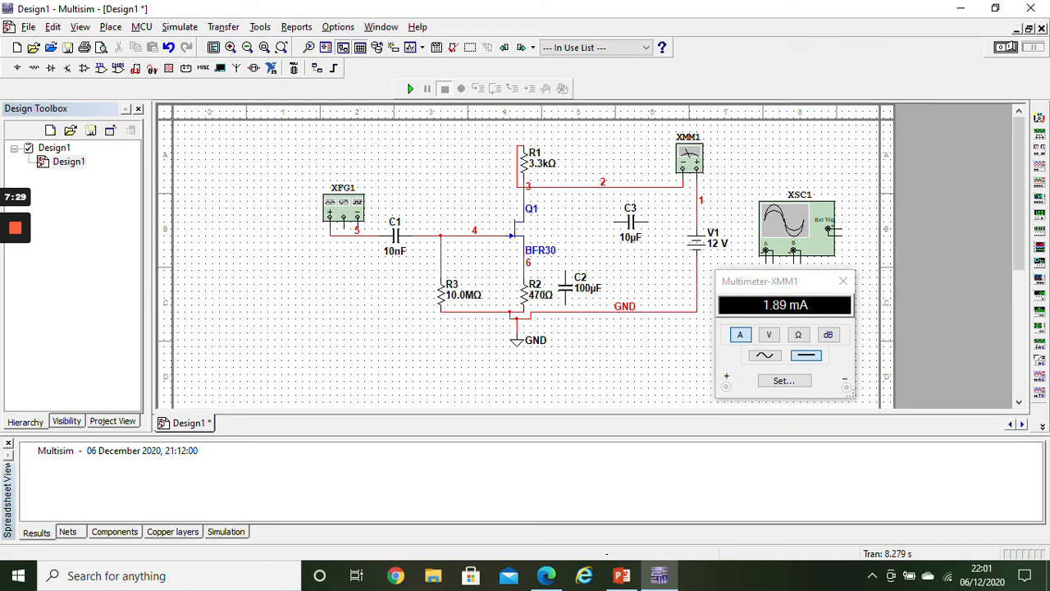
pyautogui.click(510, 317)
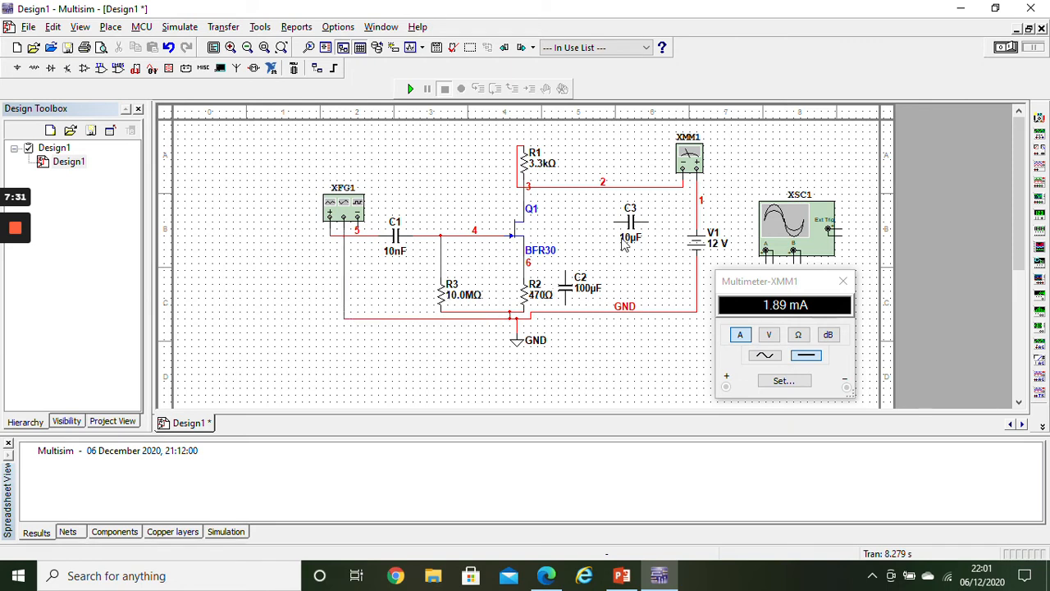
# Step: Move the 10 µF capacitor closer and wire it to the JFET's drain, and wire the 100 µF capacitor in parallel with the 470 Ω resistor
pyautogui.moveTo(623, 232); pyautogui.dragTo(589, 223)
pyautogui.click(594, 214)
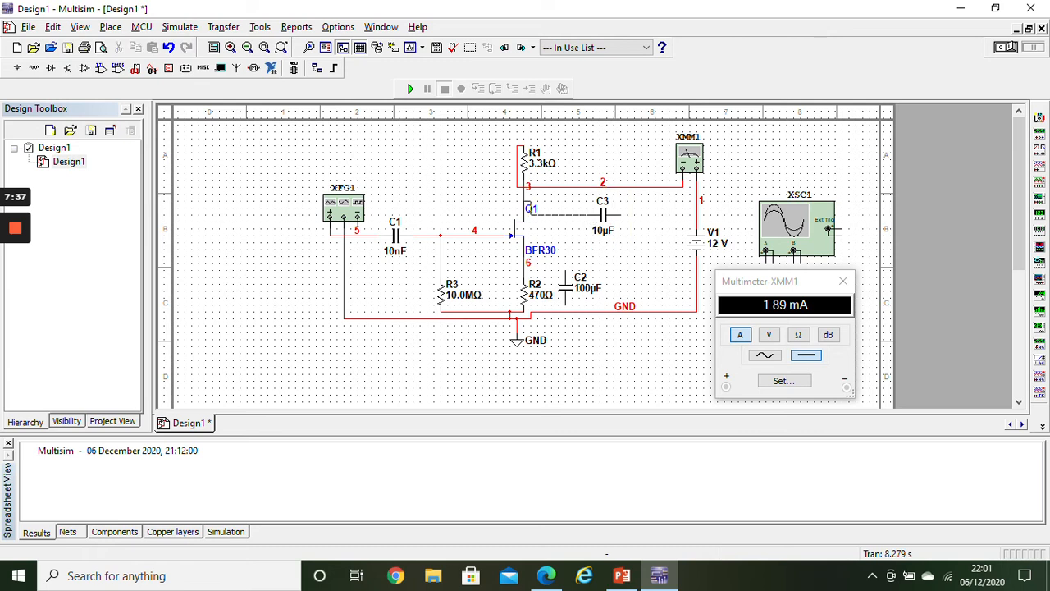
pyautogui.click(530, 214)
pyautogui.click(565, 311)
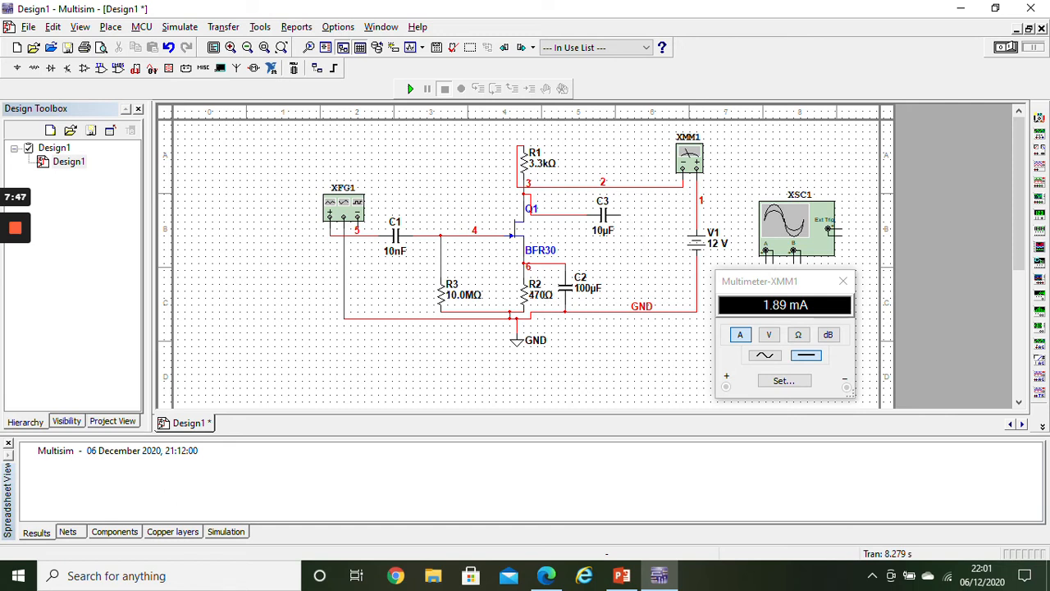
# Step: Move the oscilloscope up and wire its channel A positive input to the 10 µF capacitor's free end and its negative input to ground
pyautogui.moveTo(779, 215); pyautogui.dragTo(773, 165)
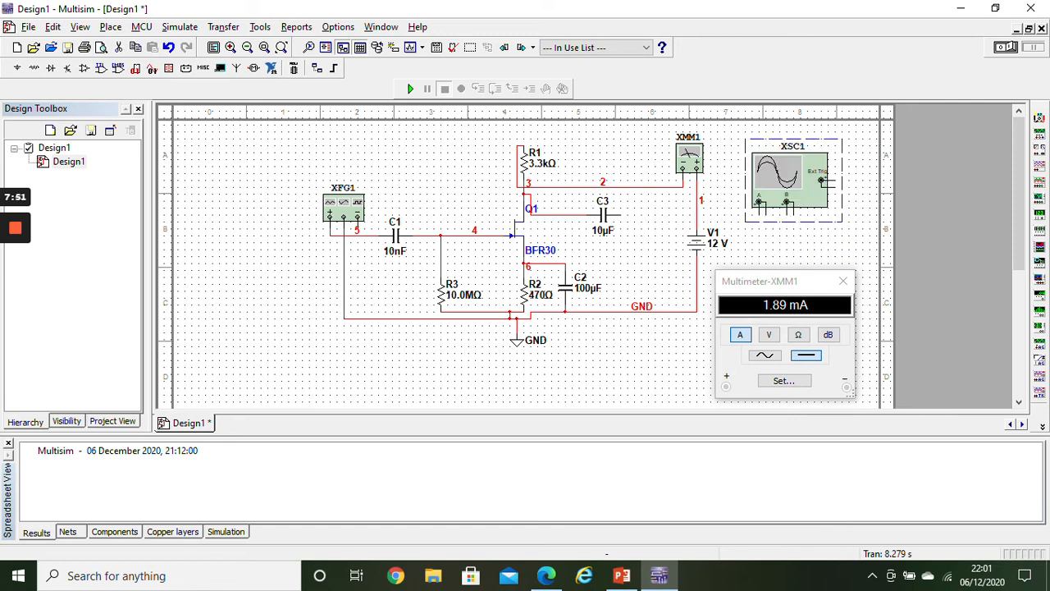
pyautogui.click(621, 215)
pyautogui.click(759, 212)
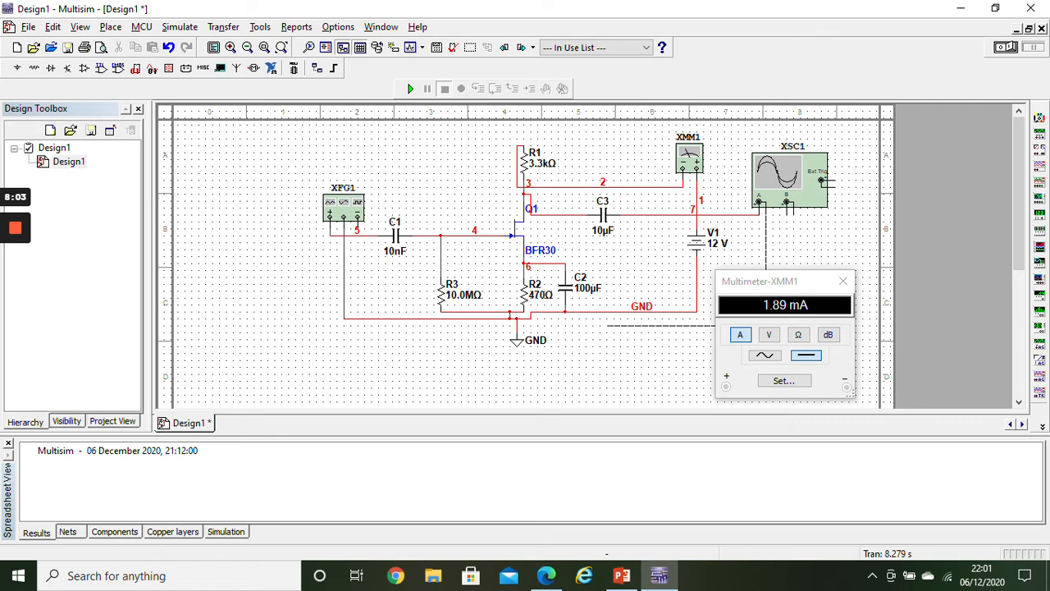
pyautogui.click(548, 316)
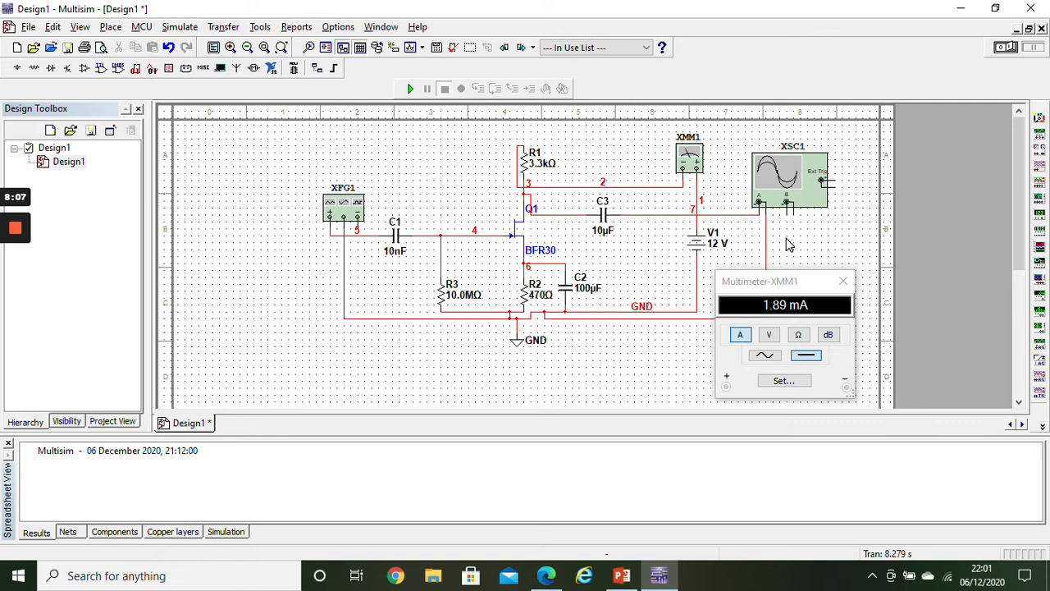
# Step: Set the multimeter to AC current measurement and move its window above the circuit
pyautogui.moveTo(790, 283); pyautogui.dragTo(750, 253)
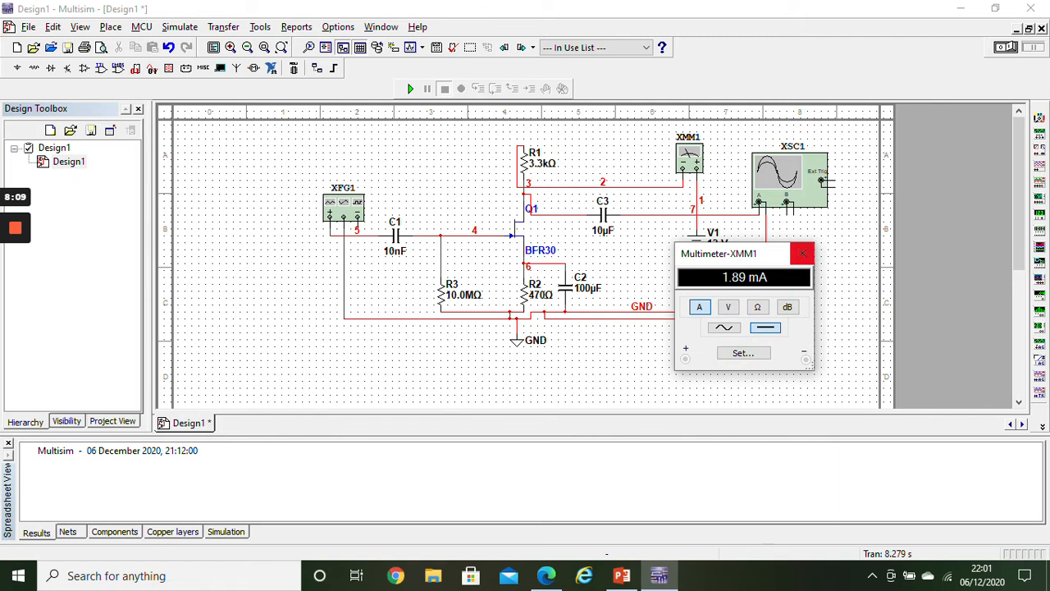
pyautogui.click(723, 328)
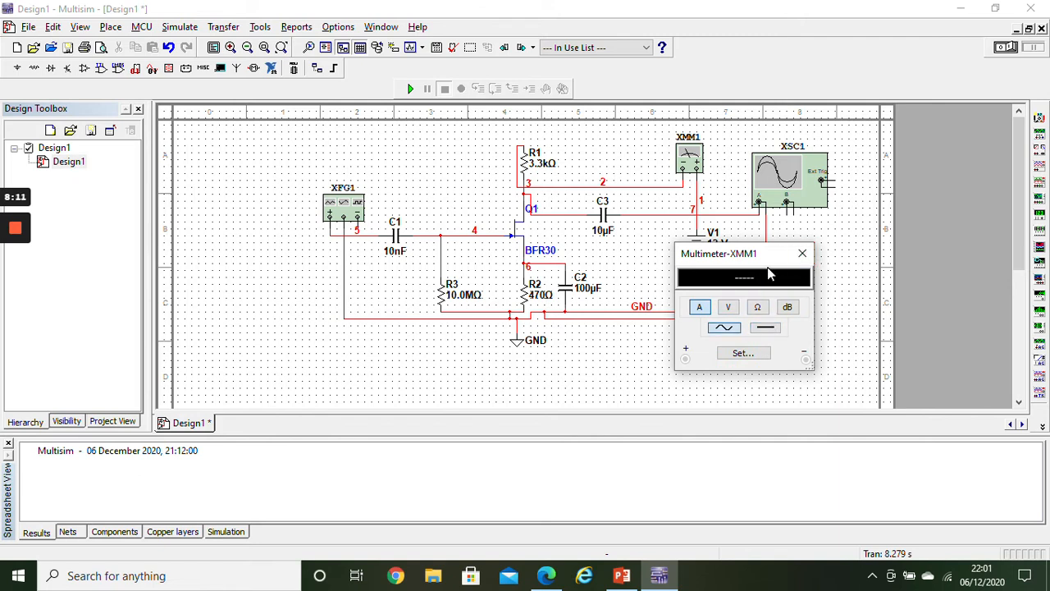
pyautogui.moveTo(760, 256); pyautogui.dragTo(634, 62)
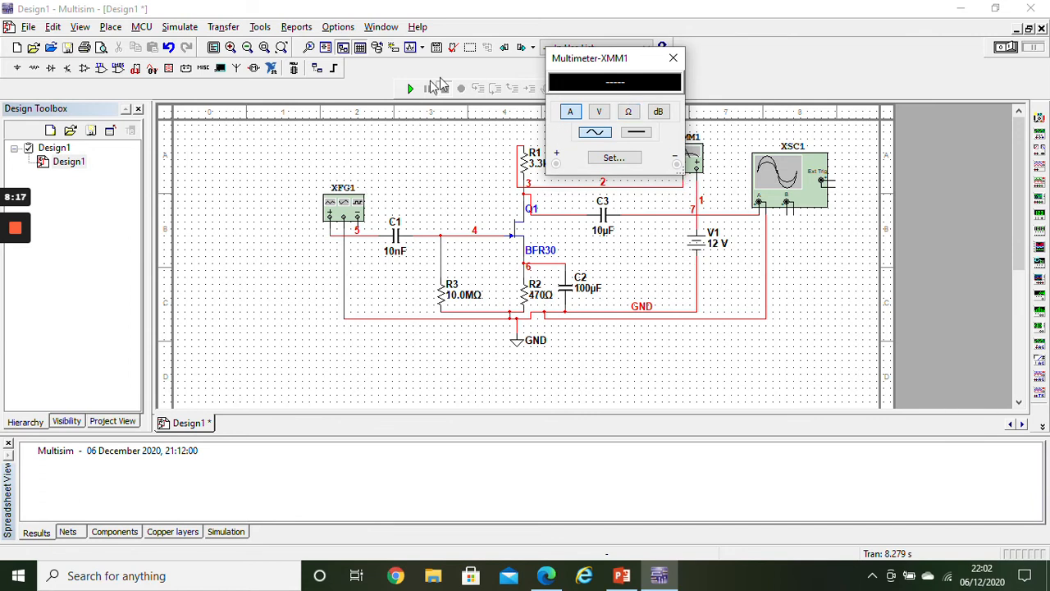
# Step: Open the oscilloscope and function generator windows, arrange them on either side of the circuit, and run the simulation
pyautogui.doubleClick(785, 180)
pyautogui.moveTo(465, 117); pyautogui.dragTo(742, 187)
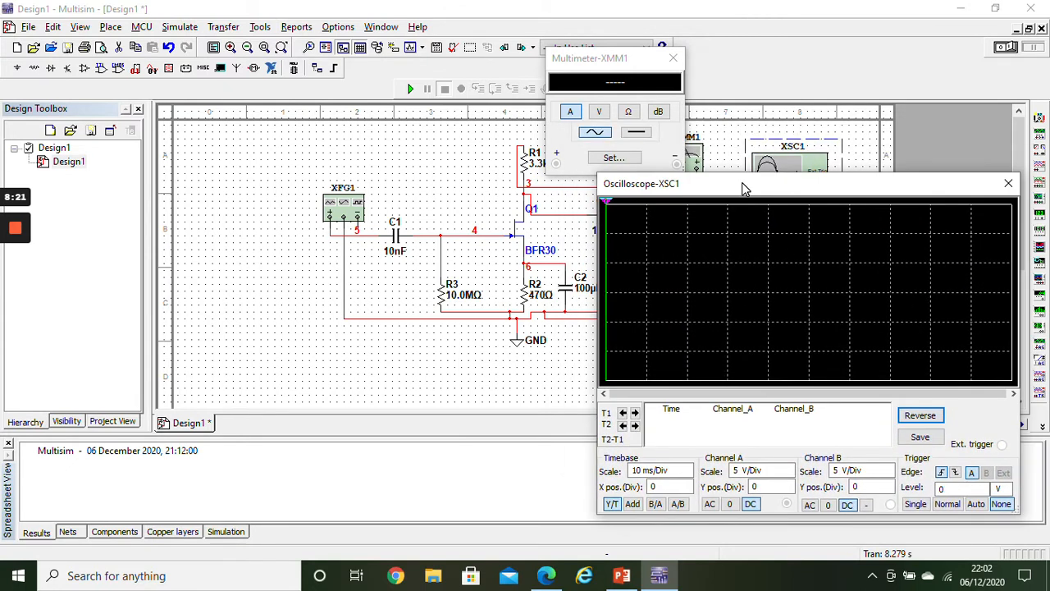
pyautogui.doubleClick(340, 208)
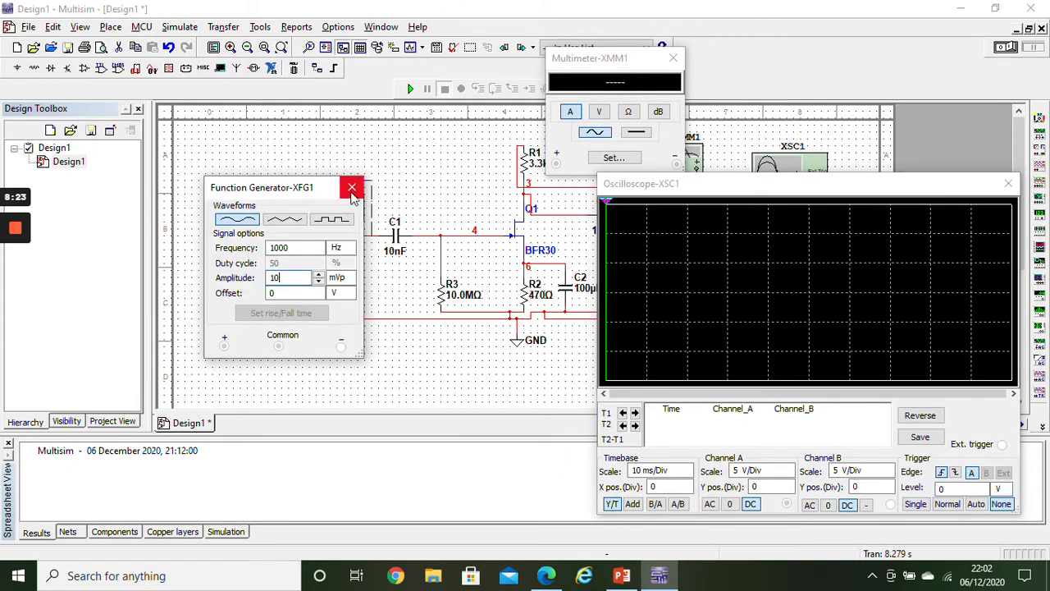
pyautogui.moveTo(312, 194); pyautogui.dragTo(252, 218)
pyautogui.click(406, 89)
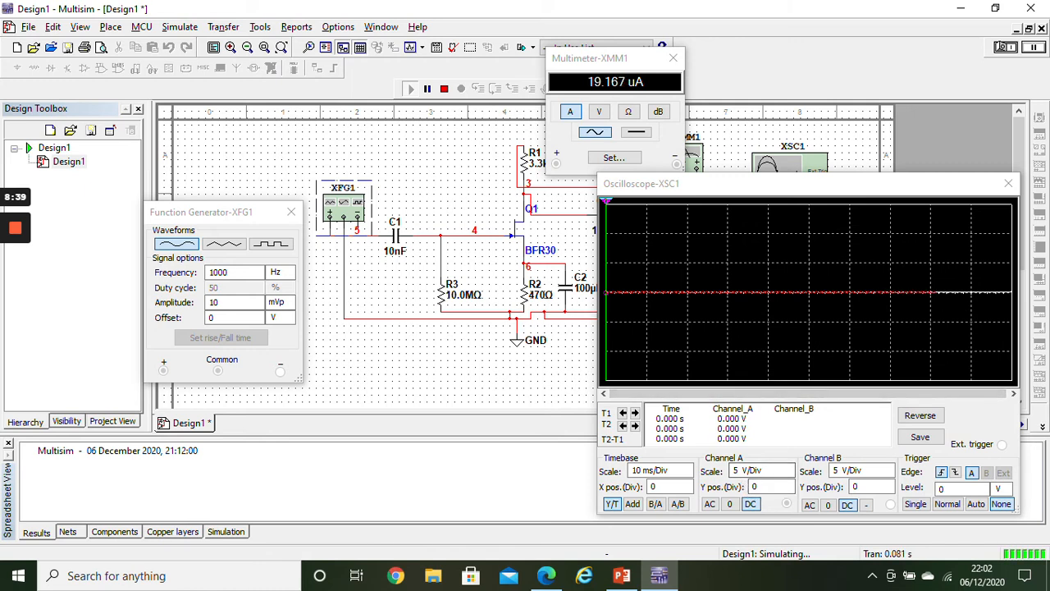
# Step: Set the oscilloscope's channel A scale to 50 mV/Div so that the output waveform fits the display
pyautogui.click(753, 472)
pyautogui.press('Down')
pyautogui.press('Down')
pyautogui.press('Down')
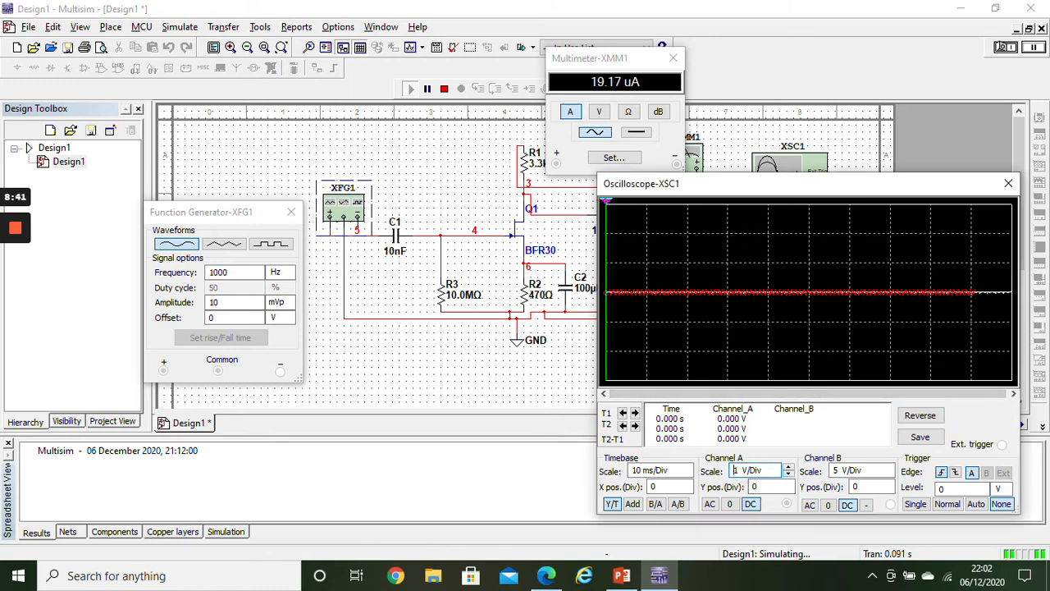
pyautogui.press('Down')
pyautogui.press('Down')
pyautogui.press('Down')
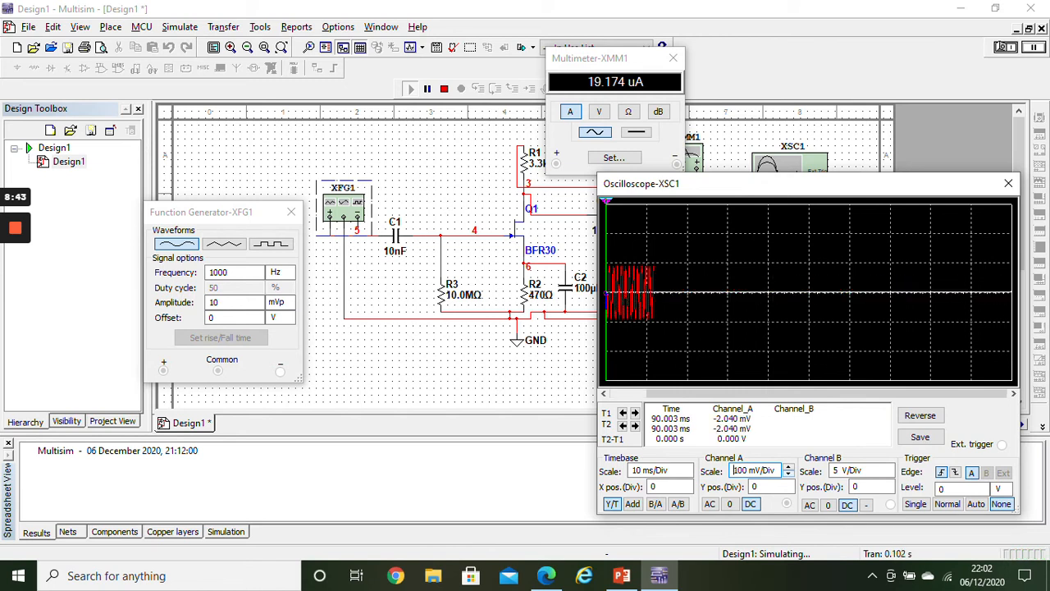
pyautogui.press('Down')
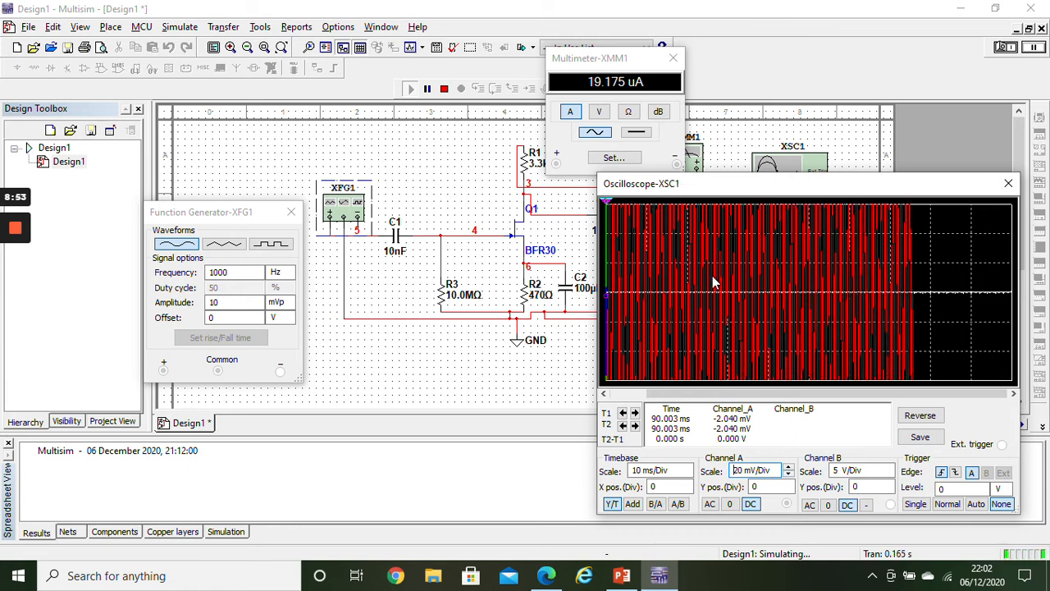
pyautogui.press('Up')
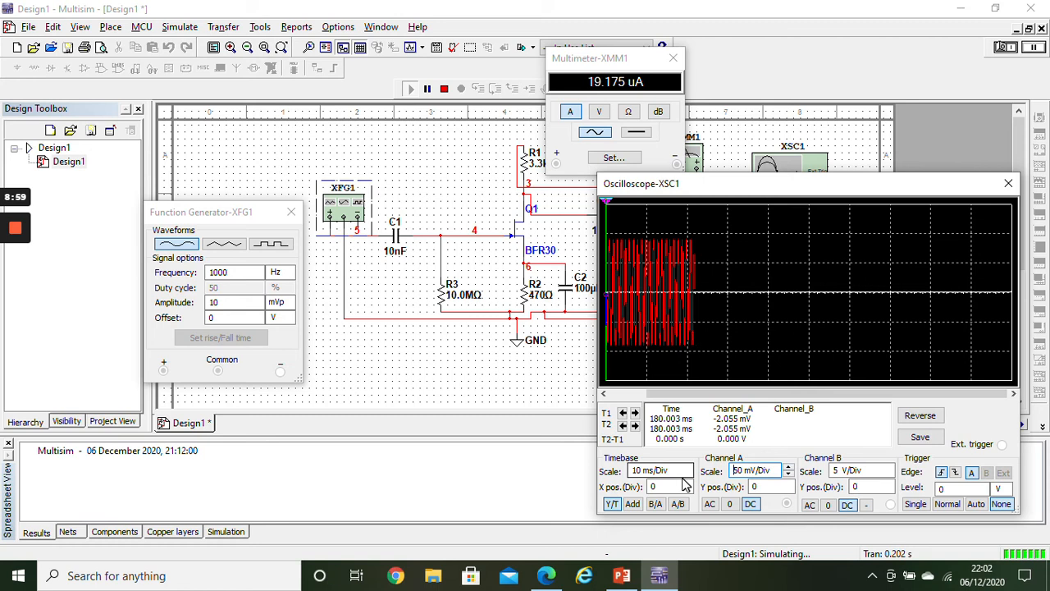
# Step: Set the oscilloscope's timebase to 2 ms/Div to spread out the waveform cycles
pyautogui.click(670, 470)
pyautogui.press('Down')
pyautogui.press('Down')
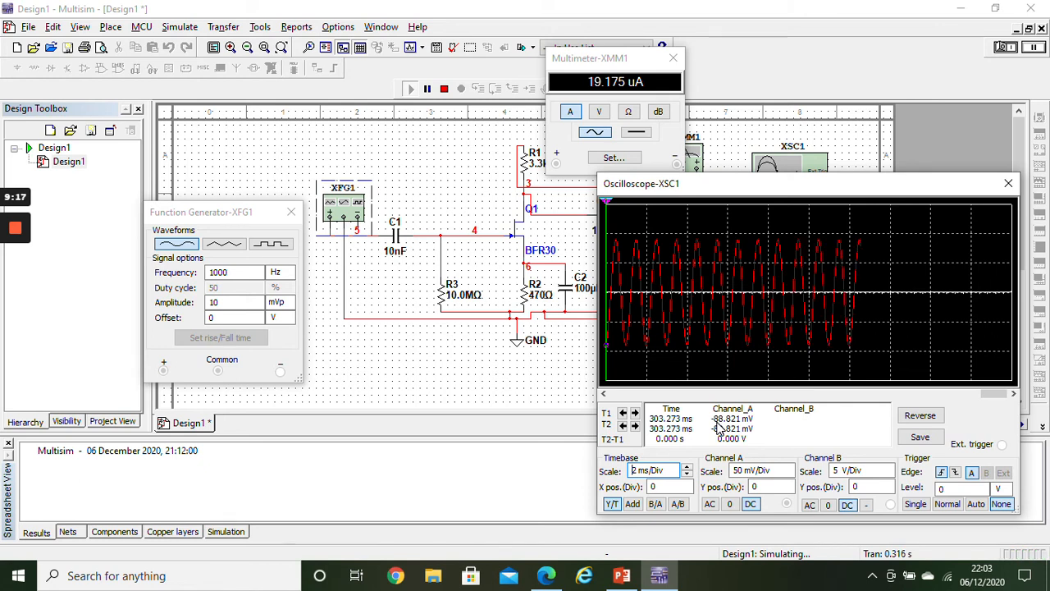
# Step: Stop the simulation and wire oscilloscope channel B's positive input to the function generator's positive output and its negative input to ground
pyautogui.click(1008, 183)
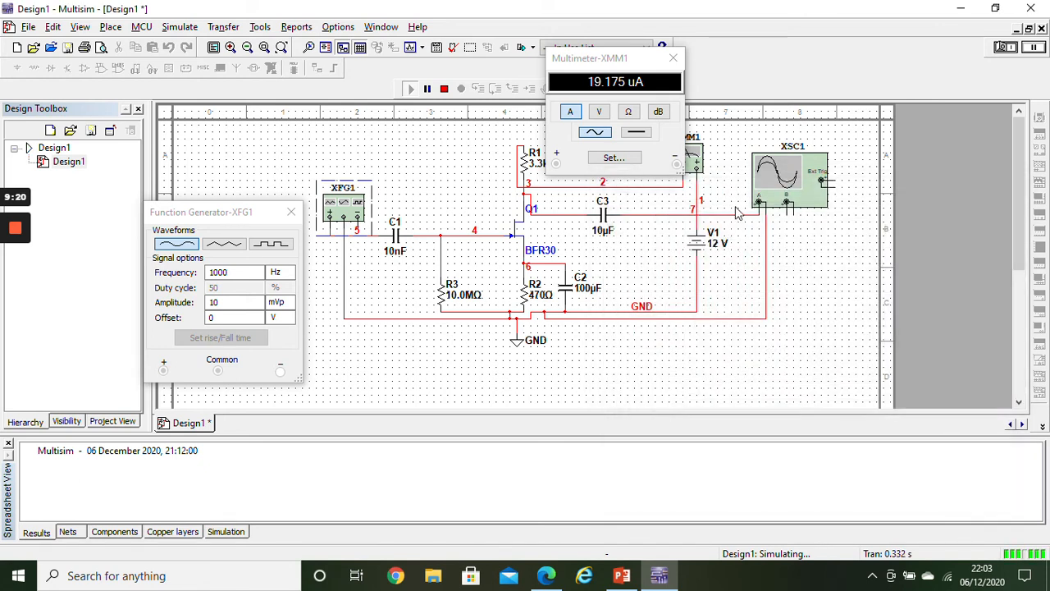
pyautogui.click(444, 89)
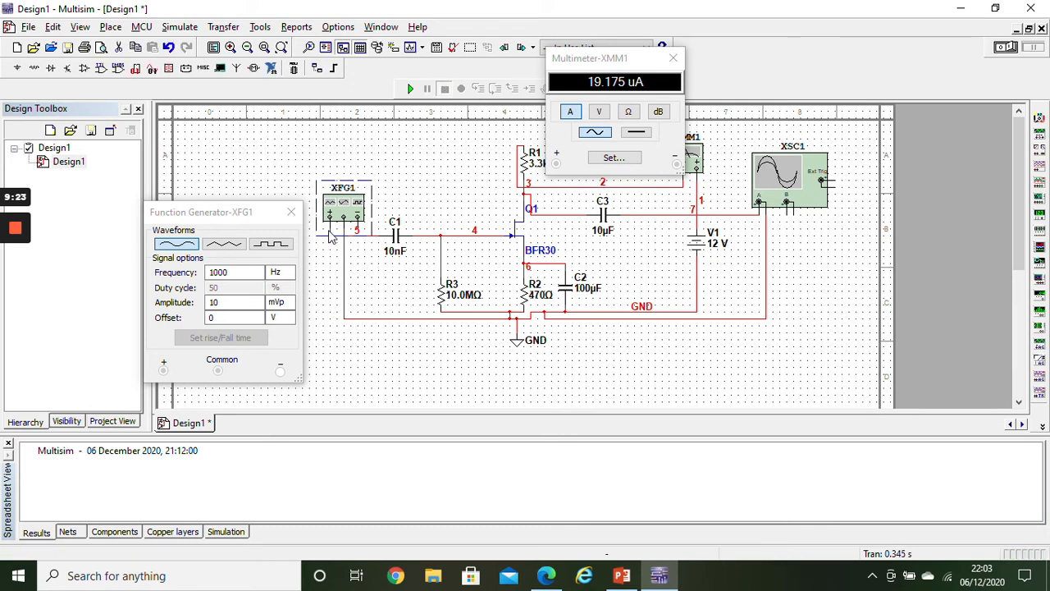
pyautogui.click(786, 206)
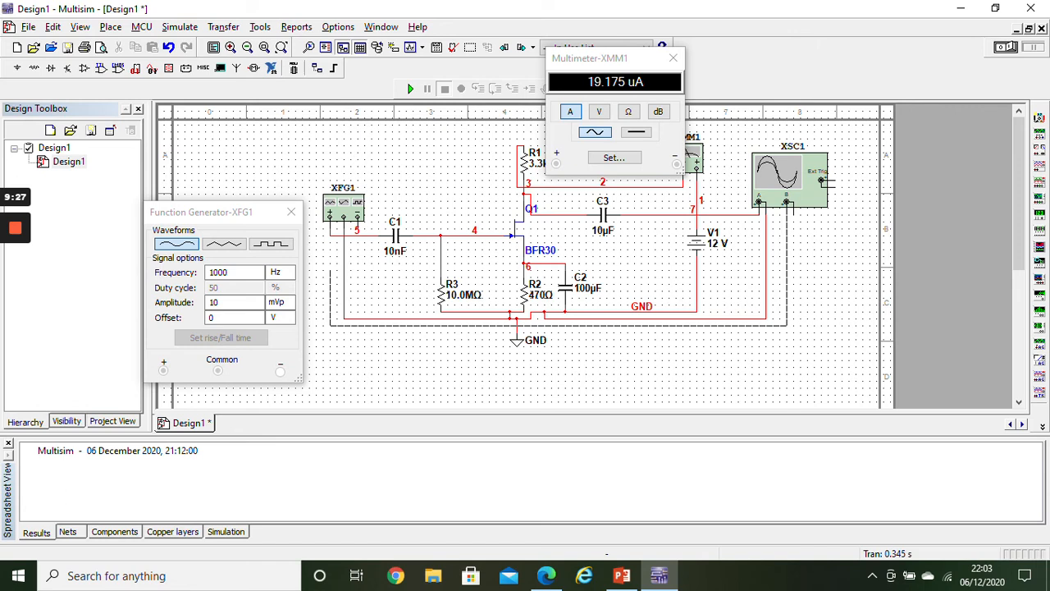
pyautogui.click(330, 215)
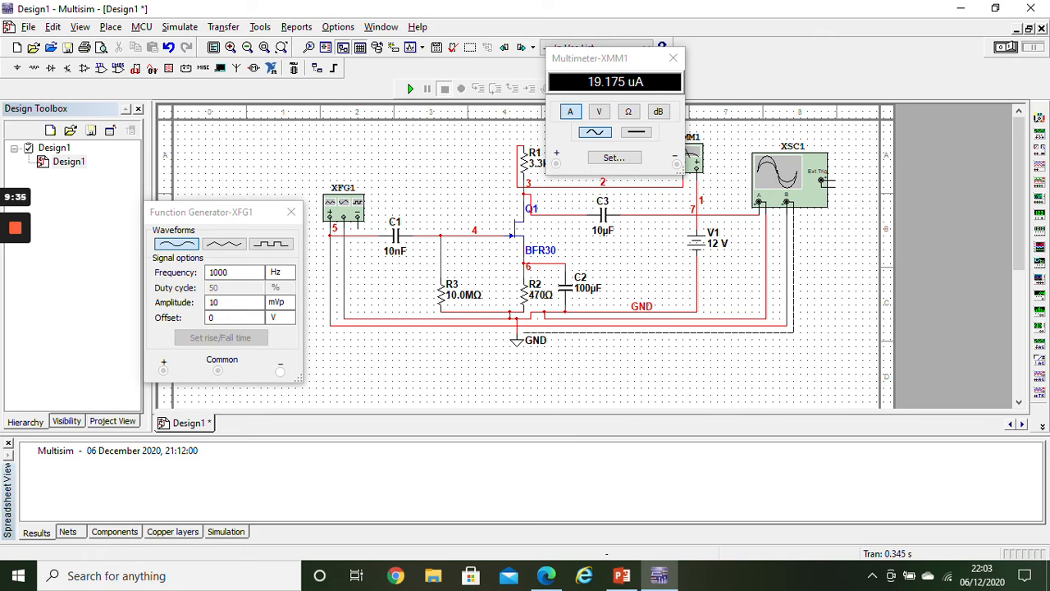
pyautogui.click(538, 323)
pyautogui.click(607, 312)
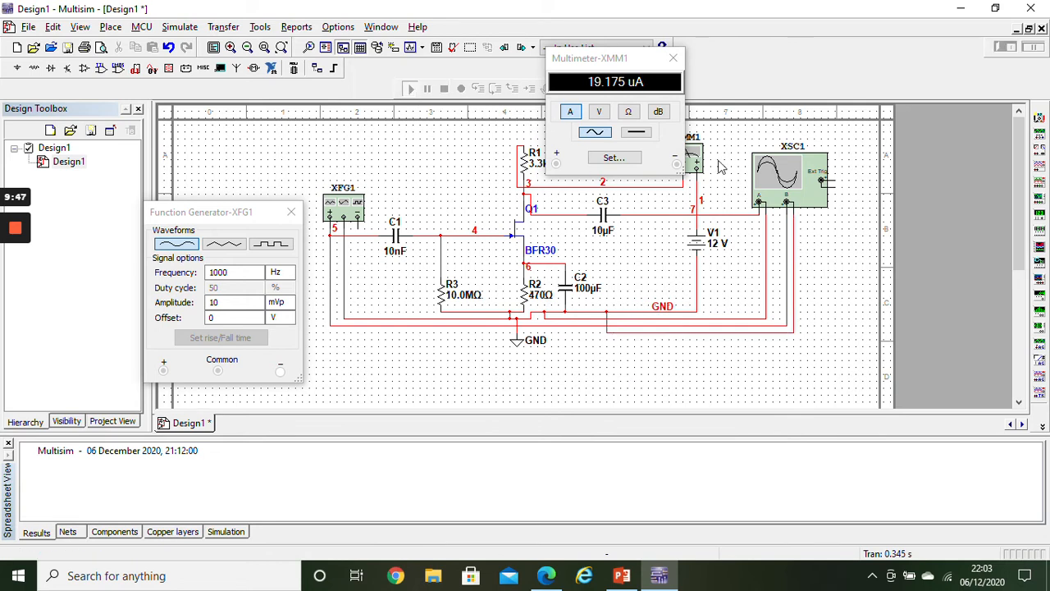
# Step: Run the simulation and reopen the oscilloscope window, placing it slightly higher over the circuit
pyautogui.click(410, 89)
pyautogui.doubleClick(771, 175)
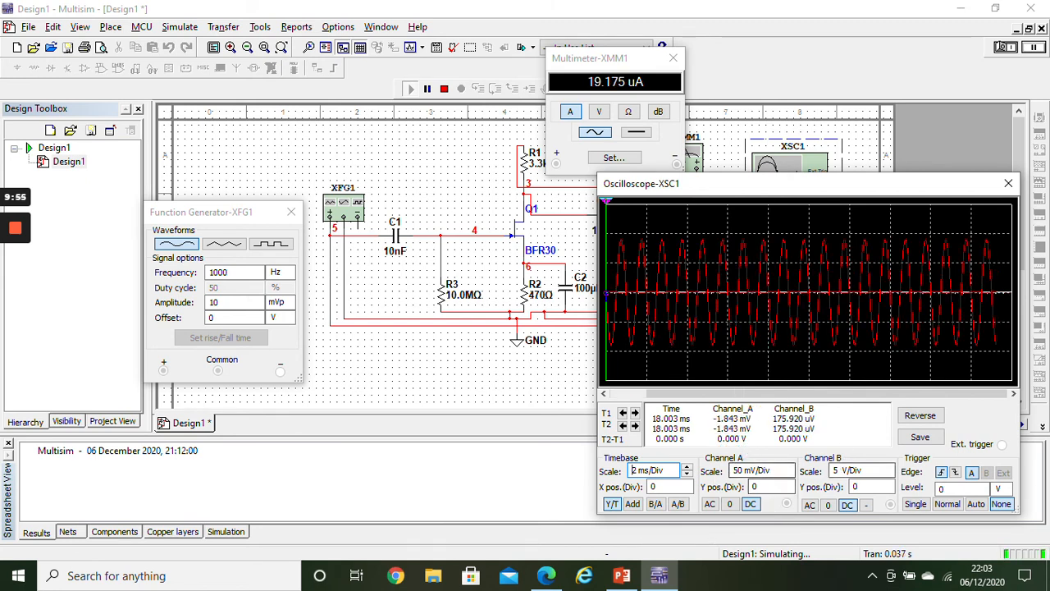
pyautogui.moveTo(829, 184); pyautogui.dragTo(829, 145)
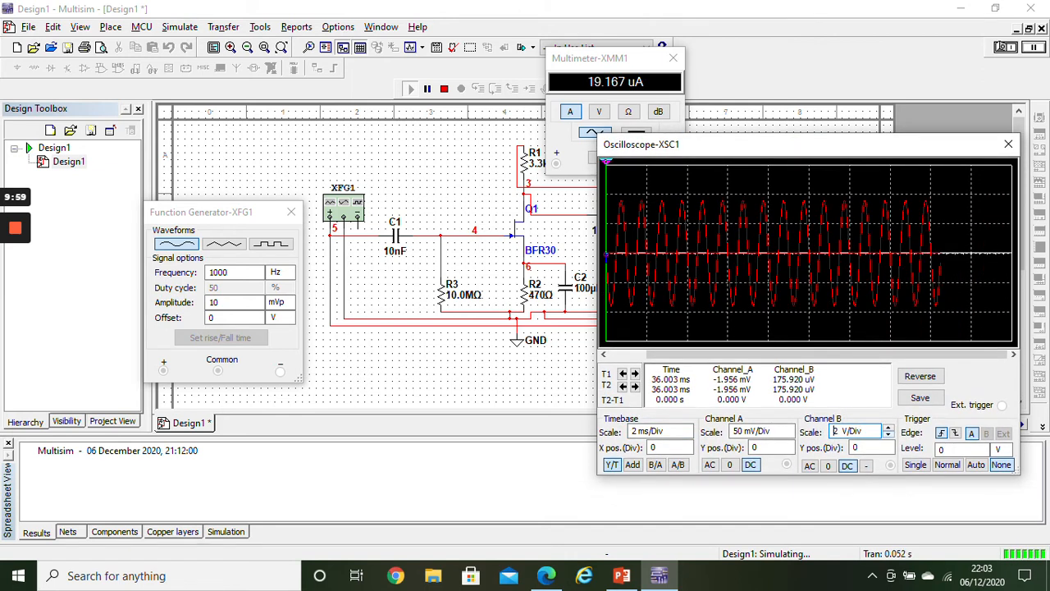
# Step: Set the oscilloscope's channel B scale to 50 mV/Div and the channel A scale to 20 mV/Div
pyautogui.click(888, 435)
pyautogui.click(888, 435)
pyautogui.click(889, 435)
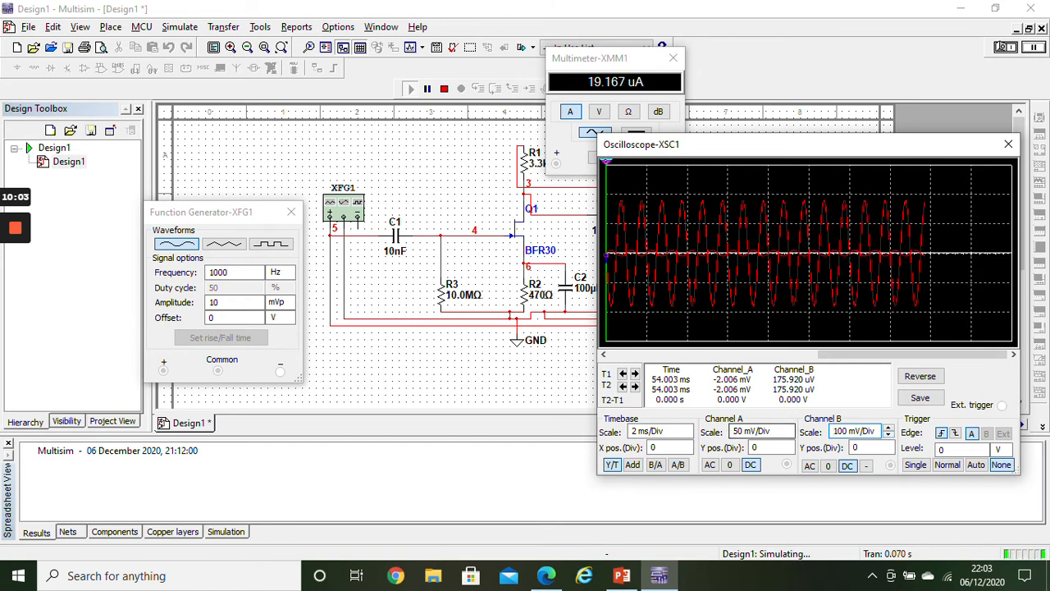
pyautogui.click(889, 435)
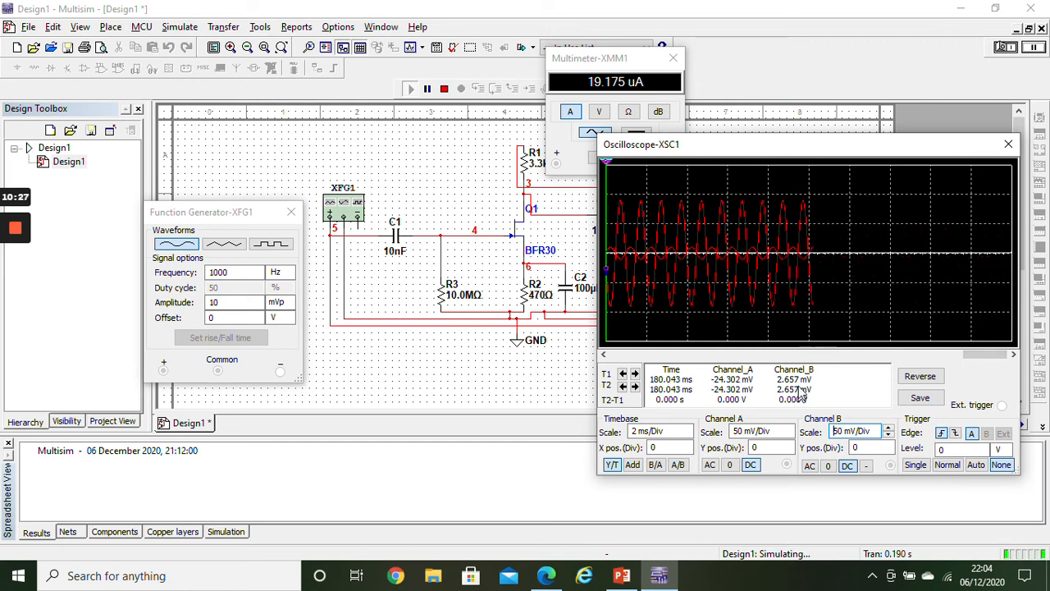
pyautogui.click(763, 431)
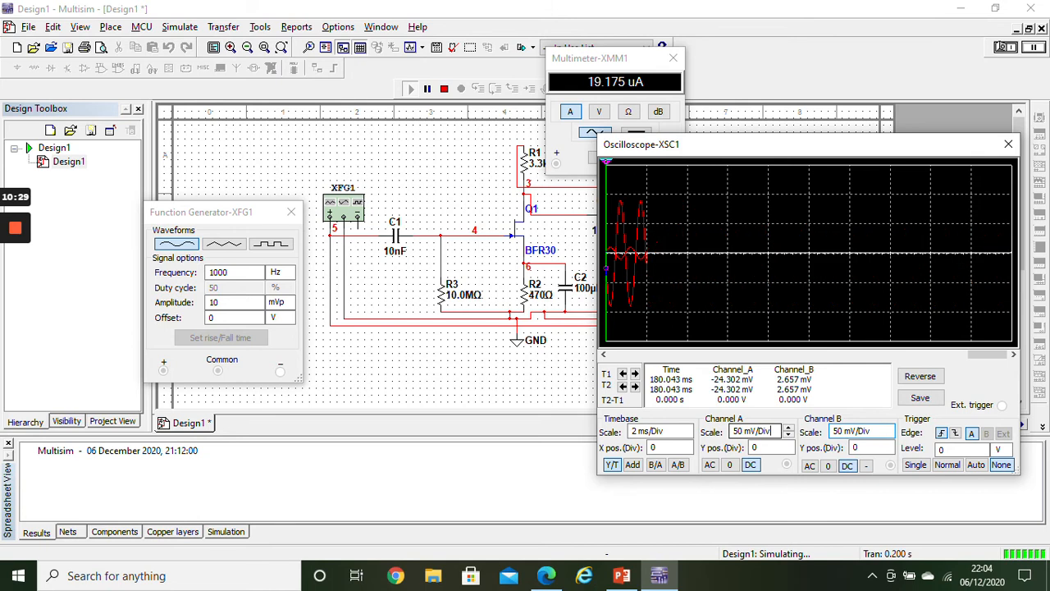
pyautogui.click(788, 434)
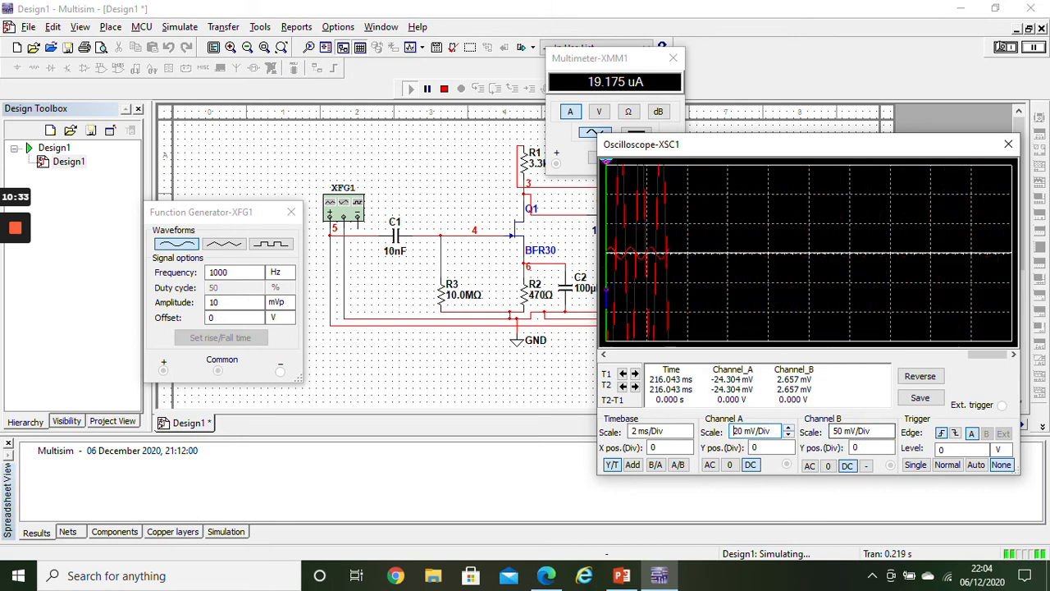
# Step: Set the function generator's amplitude to 5 mVp and the oscilloscope's channel B scale to 20 mV/Div
pyautogui.click(230, 302)
pyautogui.press('BackSpace')
pyautogui.press('BackSpace')
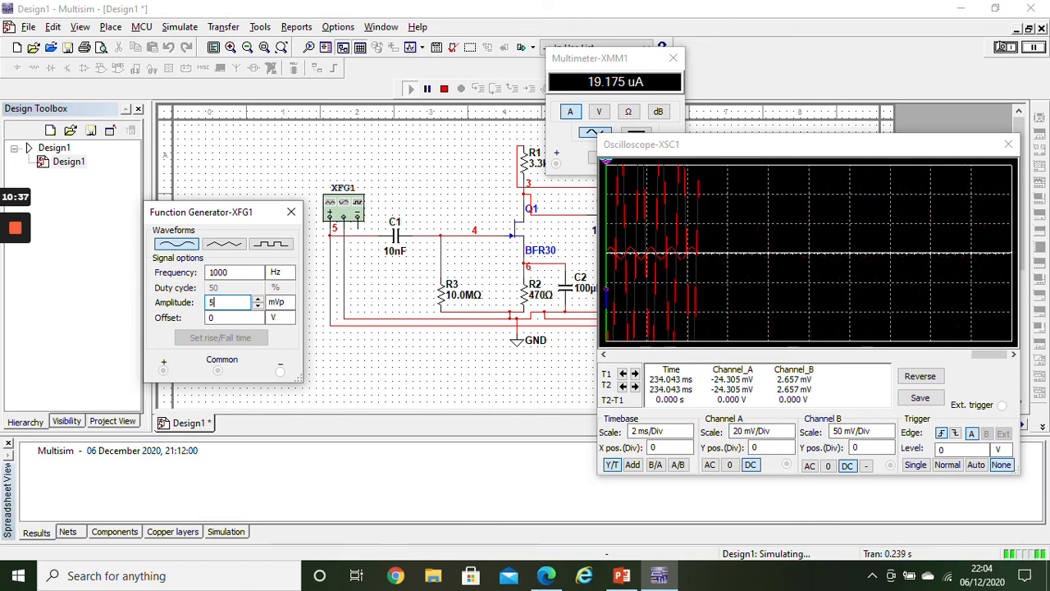
pyautogui.write('5')
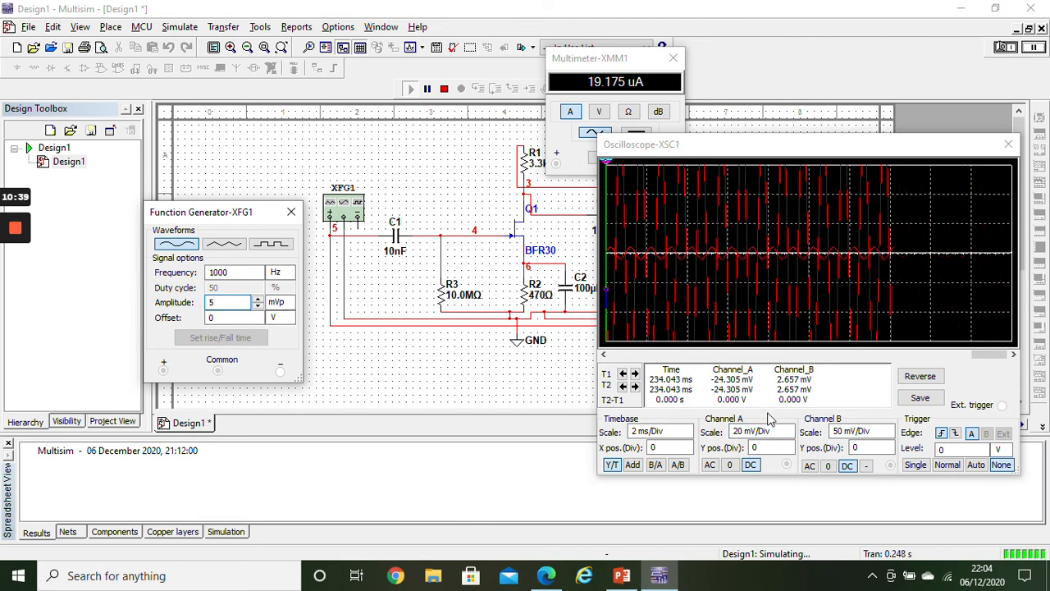
pyautogui.click(785, 407)
pyautogui.click(876, 431)
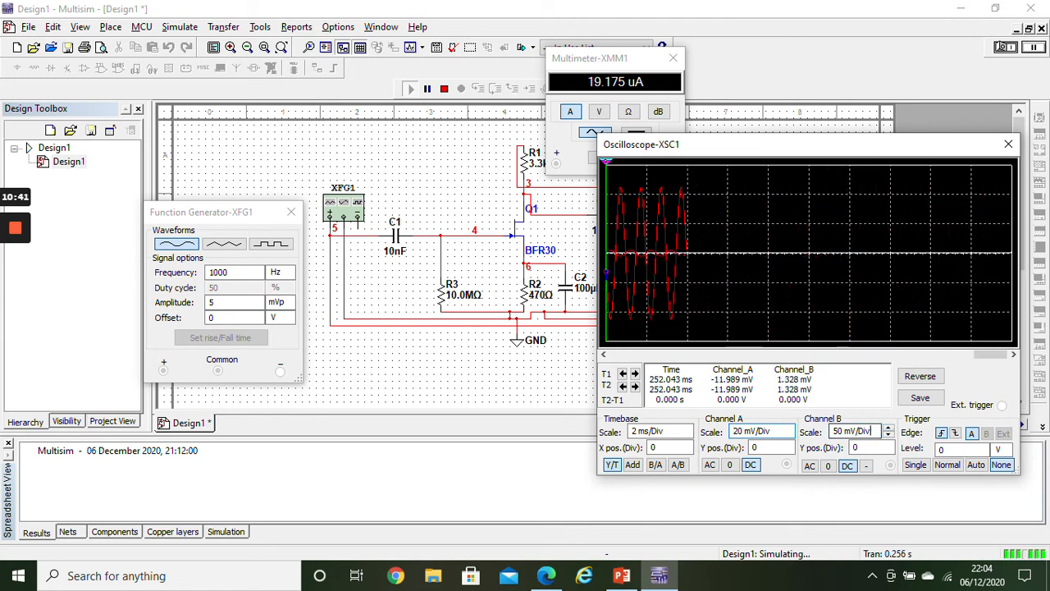
pyautogui.click(888, 435)
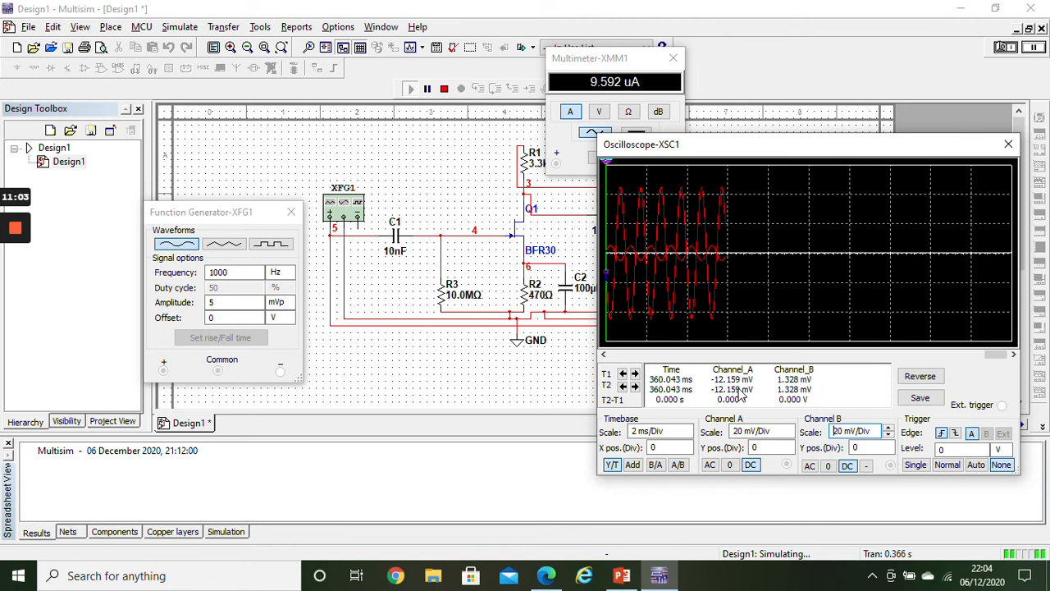
# Step: Switch to the PowerPoint lab slides and view the voltage gain table on slide 13 and the oscilloscope on slide 12
pyautogui.click(622, 575)
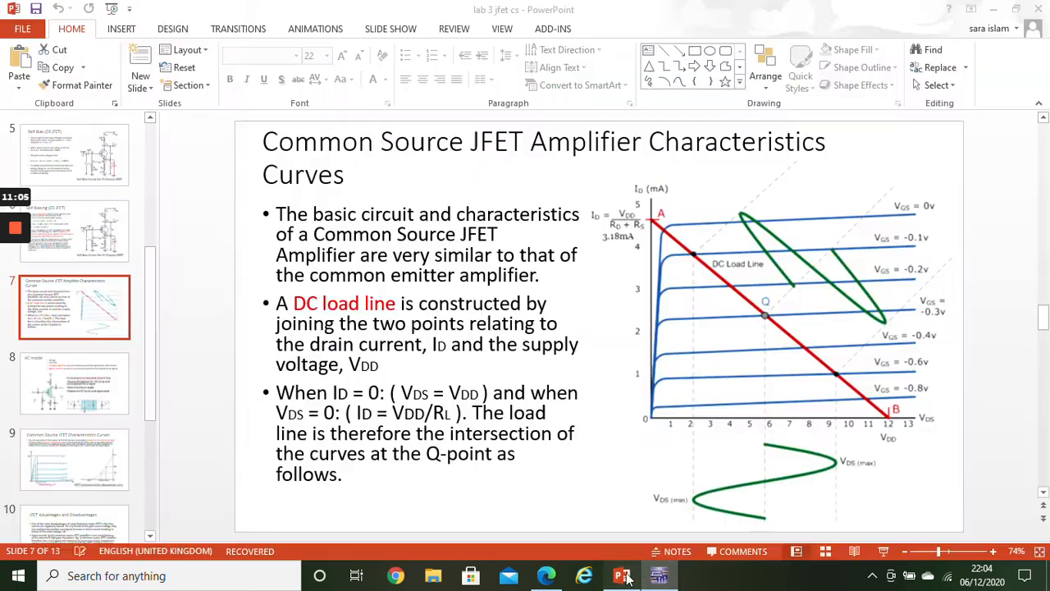
pyautogui.scroll(-5, 146, 405)
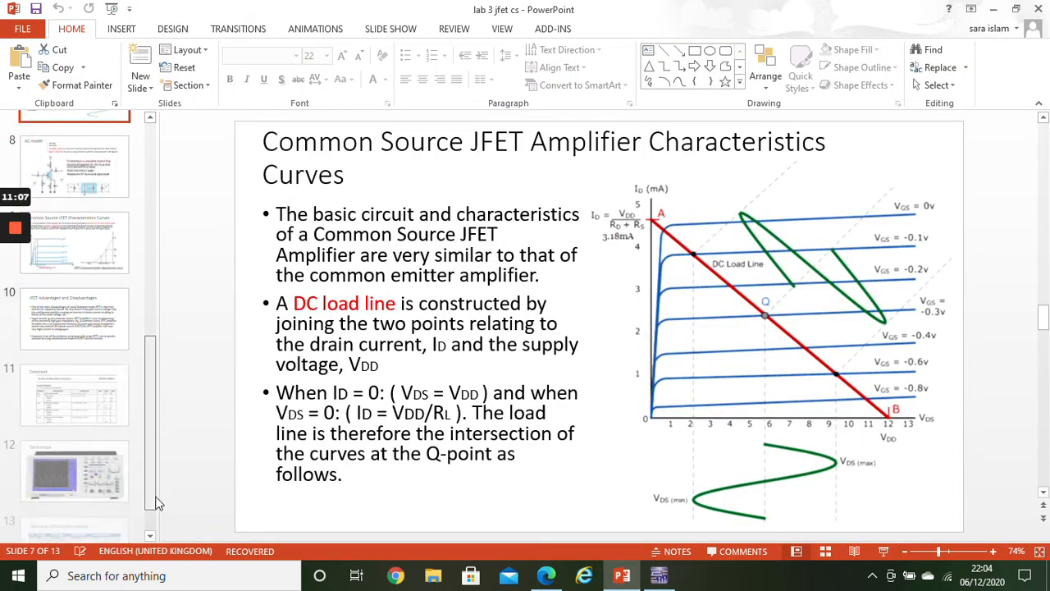
pyautogui.click(124, 409)
pyautogui.click(59, 524)
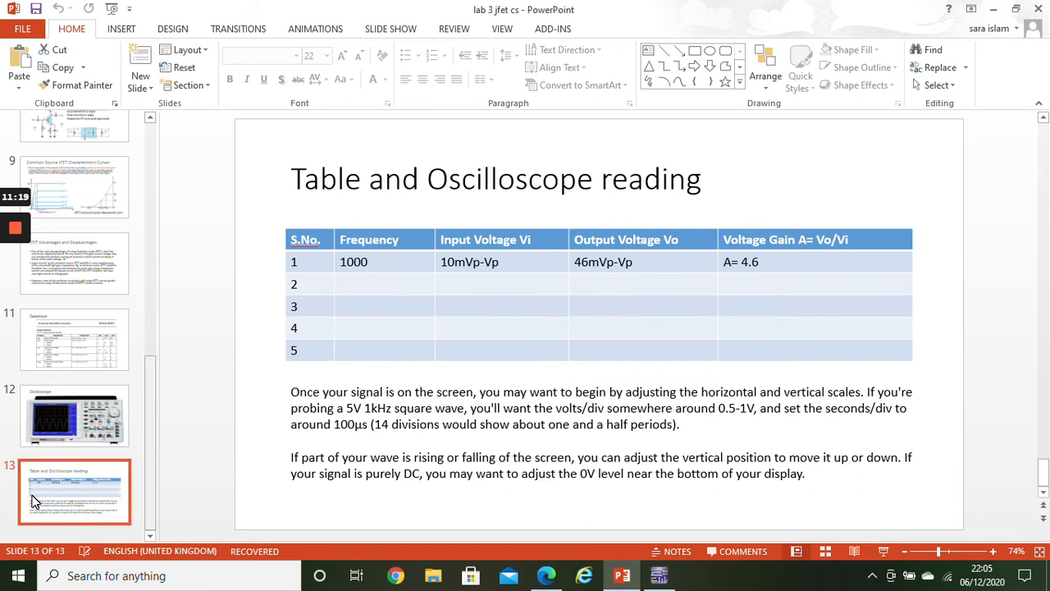
pyautogui.click(72, 412)
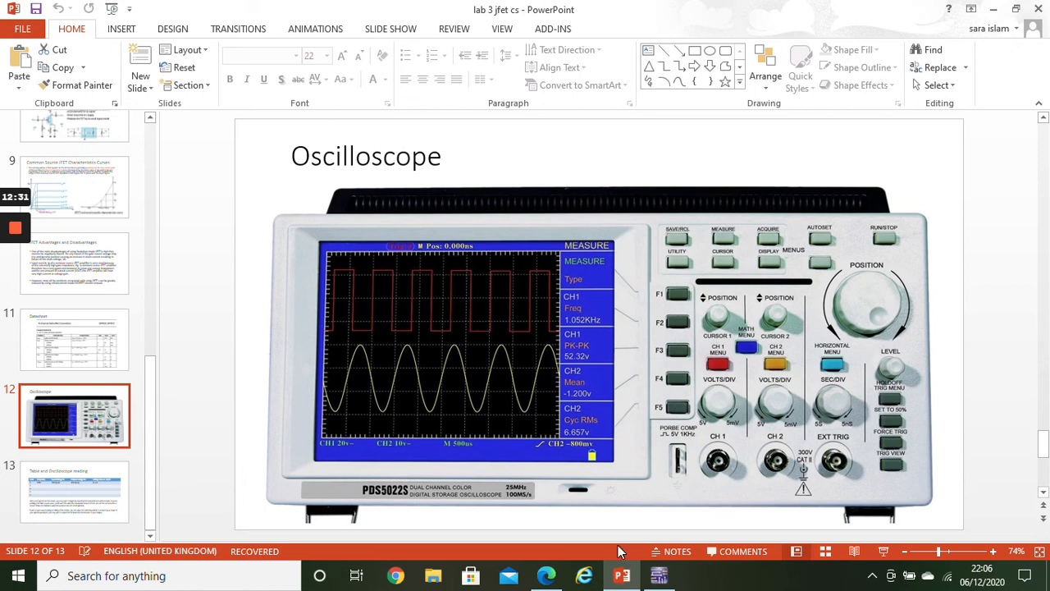
# Step: Switch back to Multisim and set the oscilloscope's channel A scale to 10 mV/Div
pyautogui.click(658, 575)
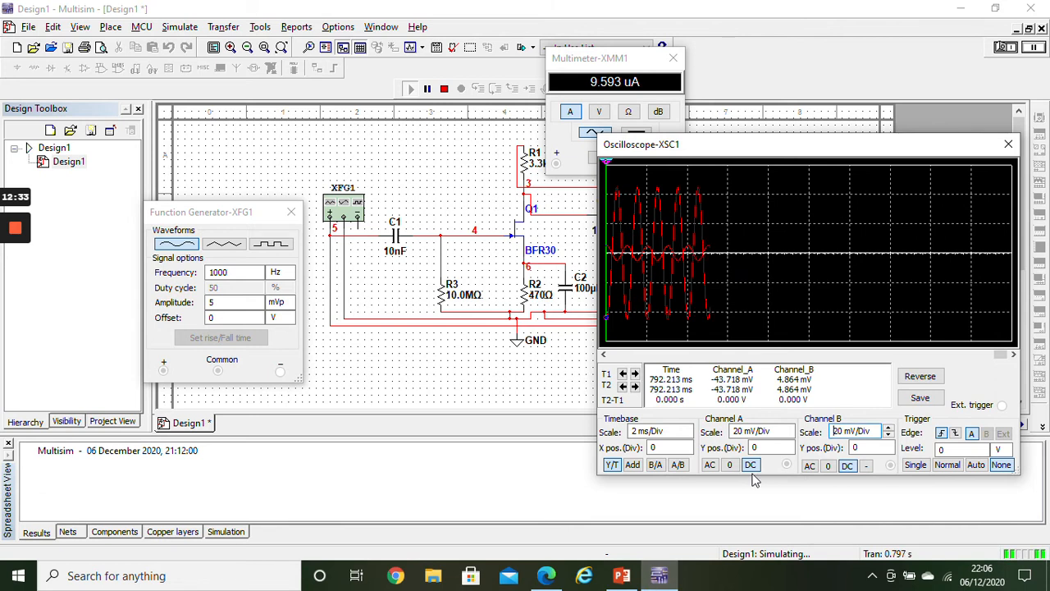
pyautogui.click(754, 432)
pyautogui.click(788, 434)
pyautogui.click(789, 434)
pyautogui.click(788, 434)
pyautogui.click(789, 434)
pyautogui.click(788, 434)
pyautogui.click(788, 434)
pyautogui.click(788, 434)
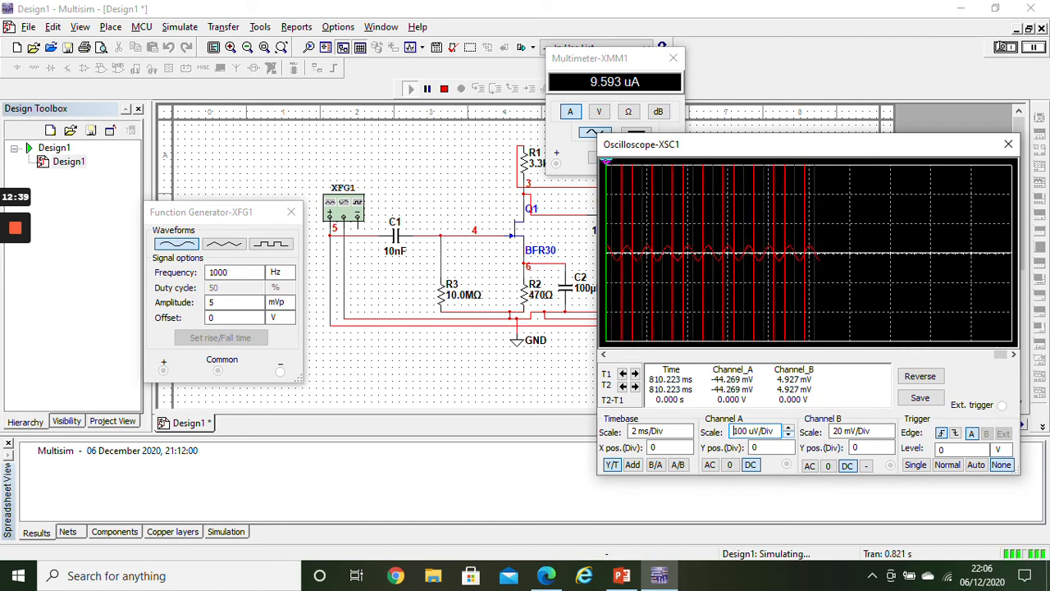
pyautogui.click(788, 427)
pyautogui.click(789, 428)
pyautogui.click(788, 427)
pyautogui.click(788, 428)
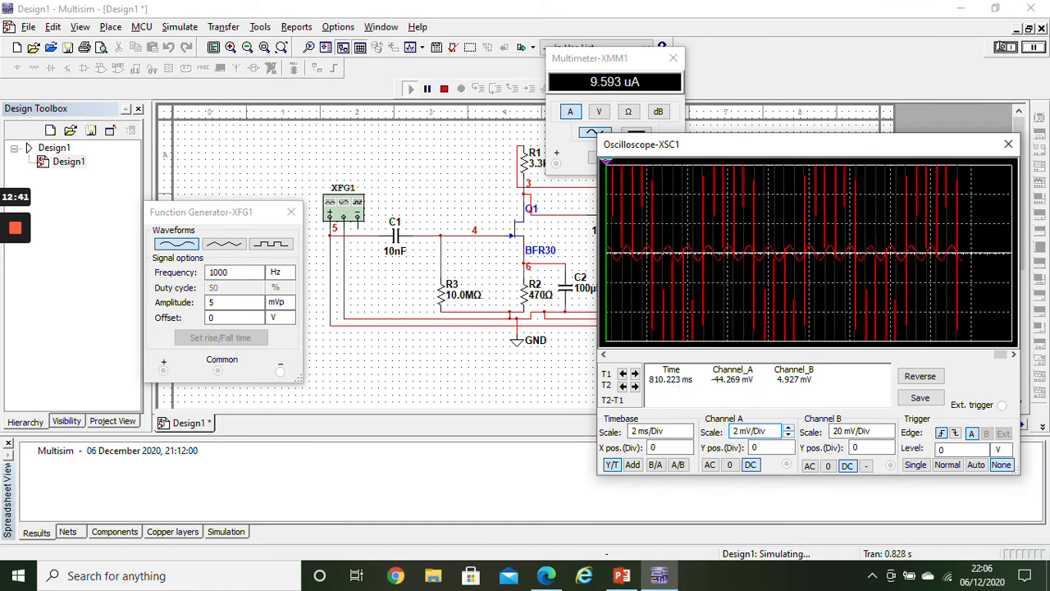
pyautogui.click(788, 428)
pyautogui.click(788, 427)
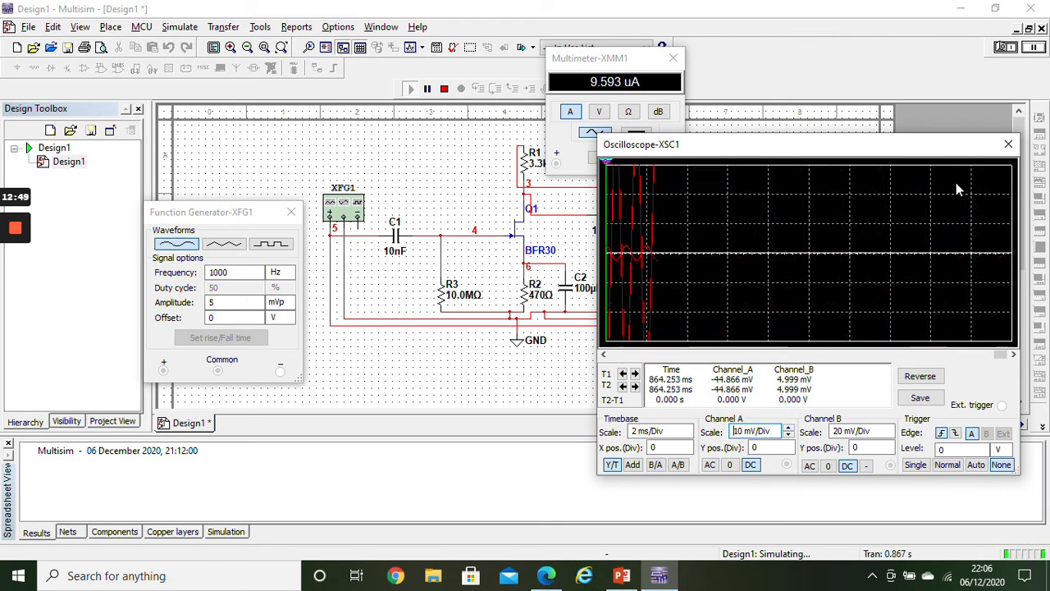
# Step: Stop the simulation and close the oscilloscope, multimeter and function generator windows
pyautogui.click(1014, 145)
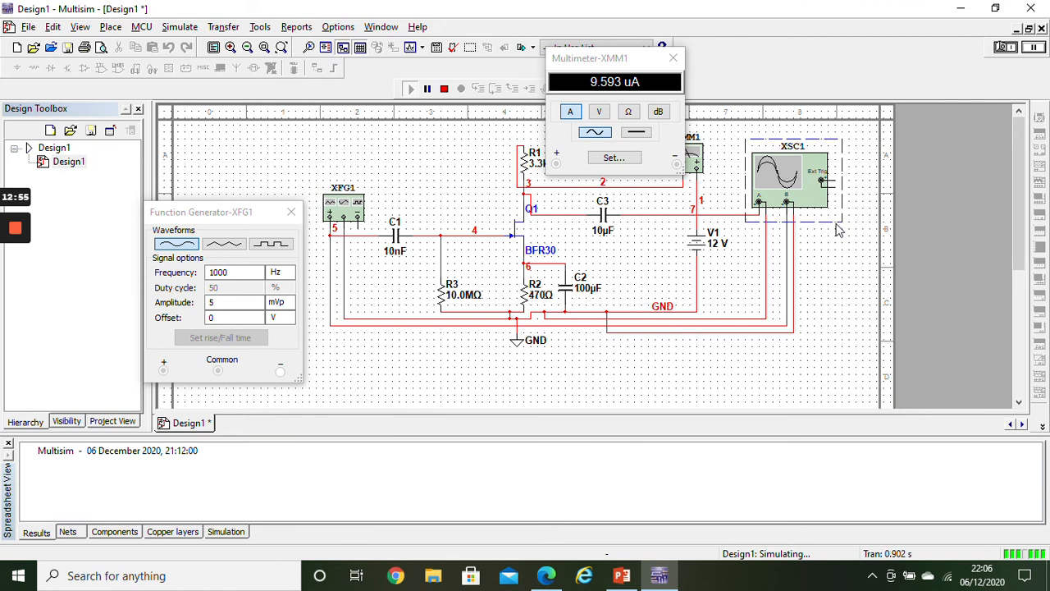
pyautogui.doubleClick(797, 196)
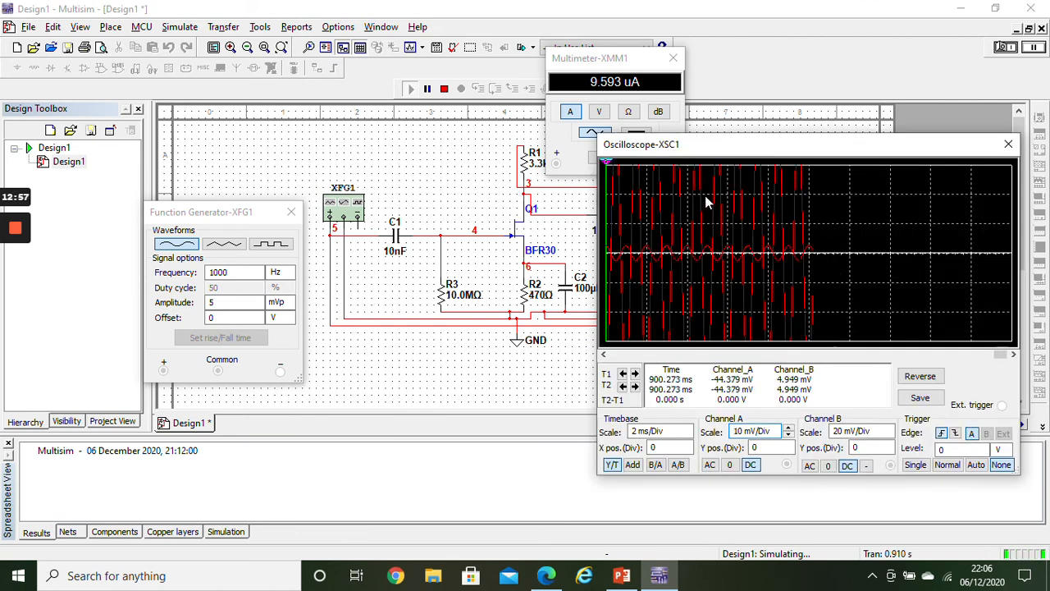
pyautogui.click(1004, 47)
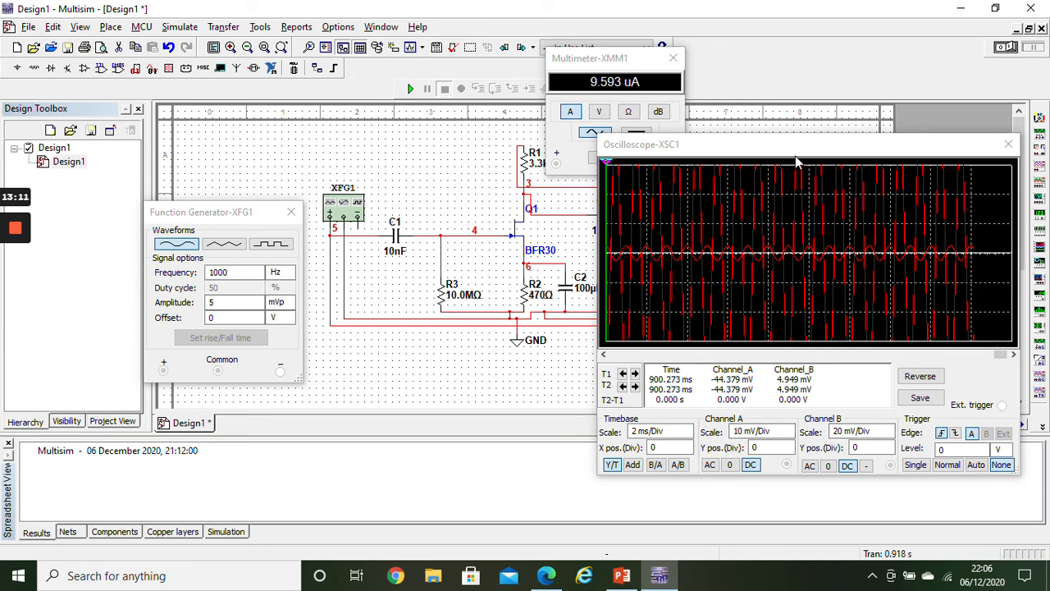
pyautogui.click(1006, 147)
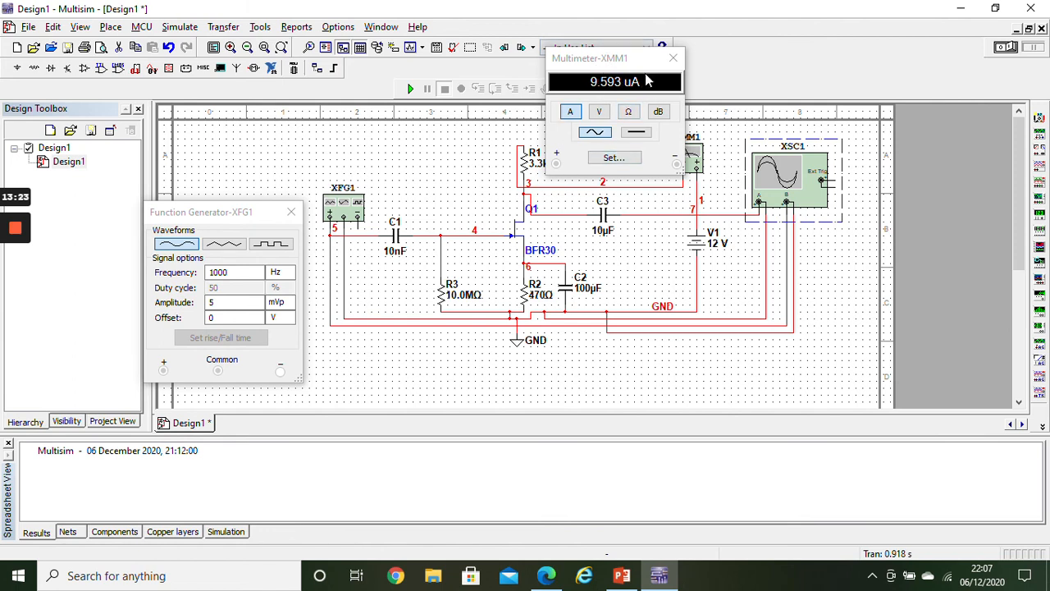
pyautogui.click(671, 58)
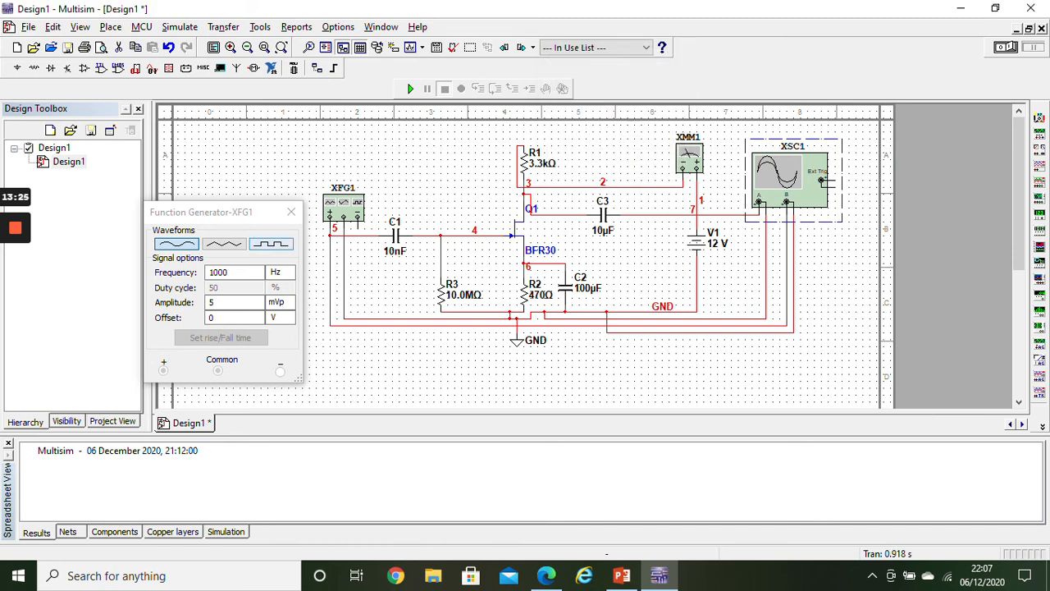
pyautogui.click(291, 212)
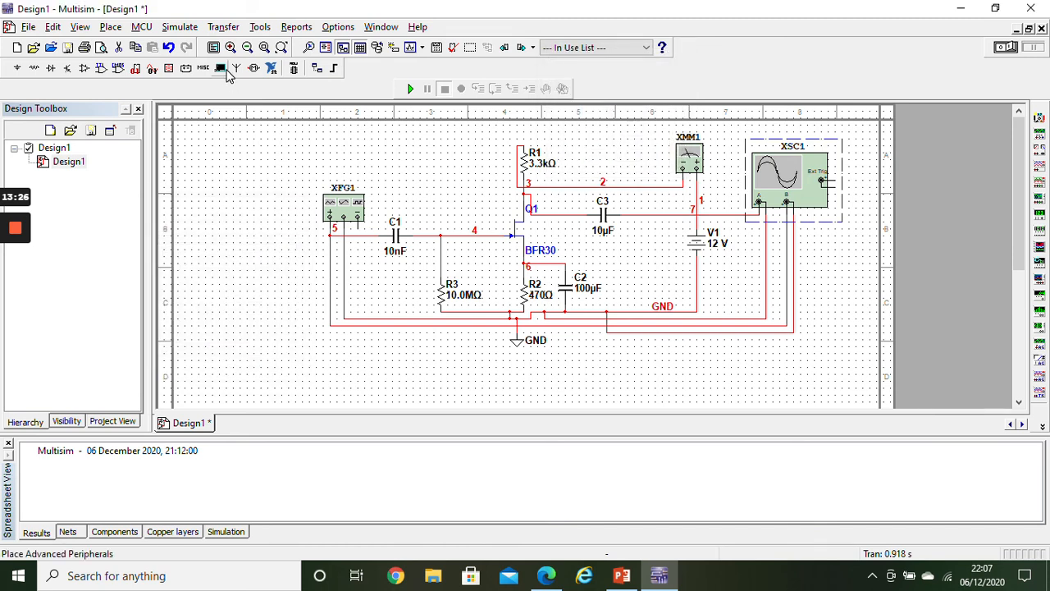
# Step: Open an AC Analysis with a start frequency of 0.001 Hz and a Decibel vertical scale
pyautogui.click(173, 29)
pyautogui.moveTo(212, 162)
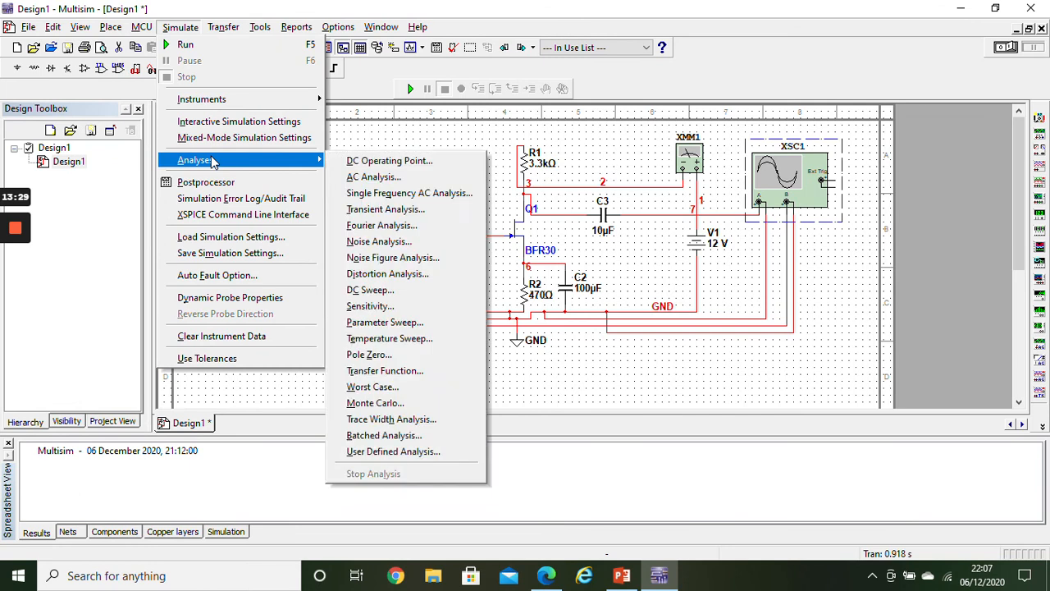
pyautogui.moveTo(265, 172)
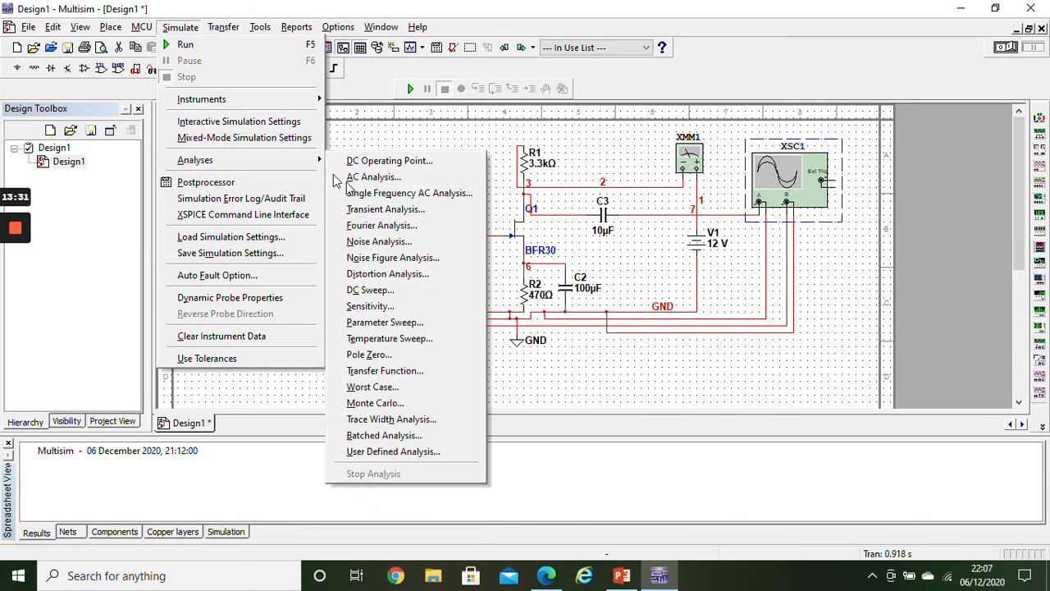
pyautogui.click(363, 174)
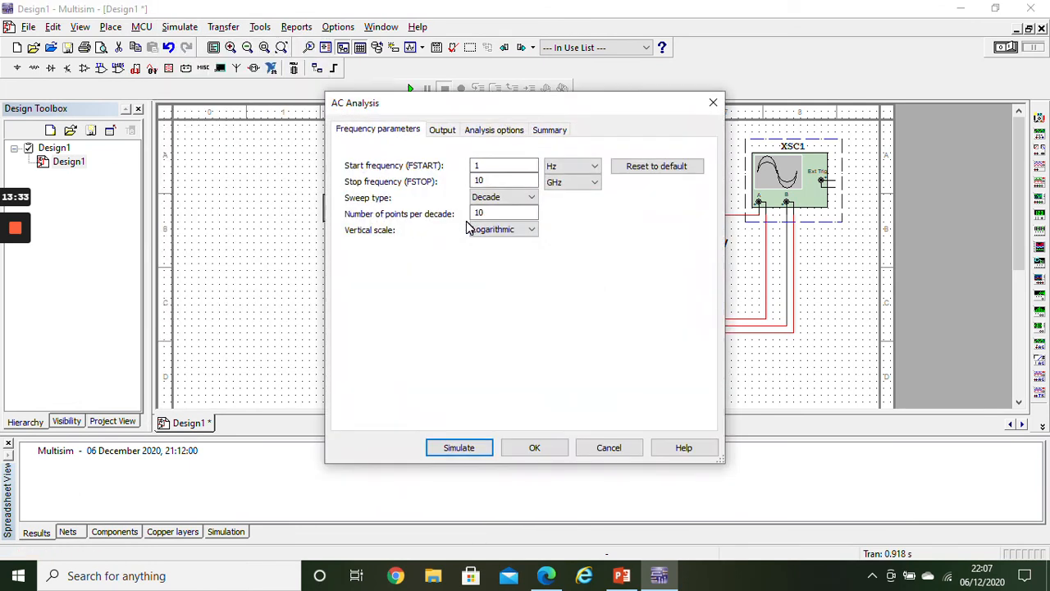
pyautogui.click(475, 166)
pyautogui.write('0.00')
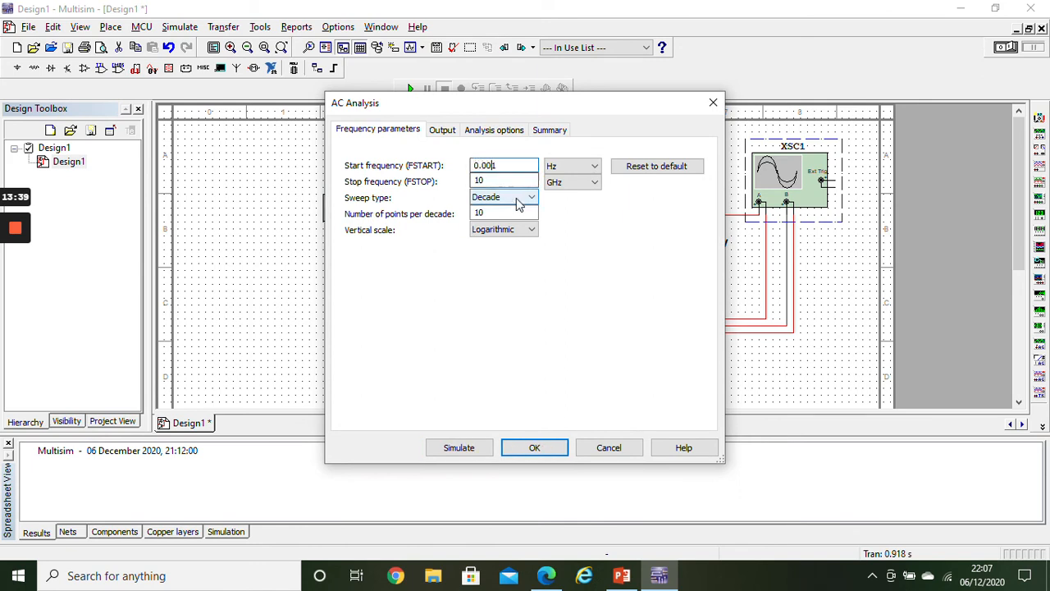
pyautogui.click(525, 229)
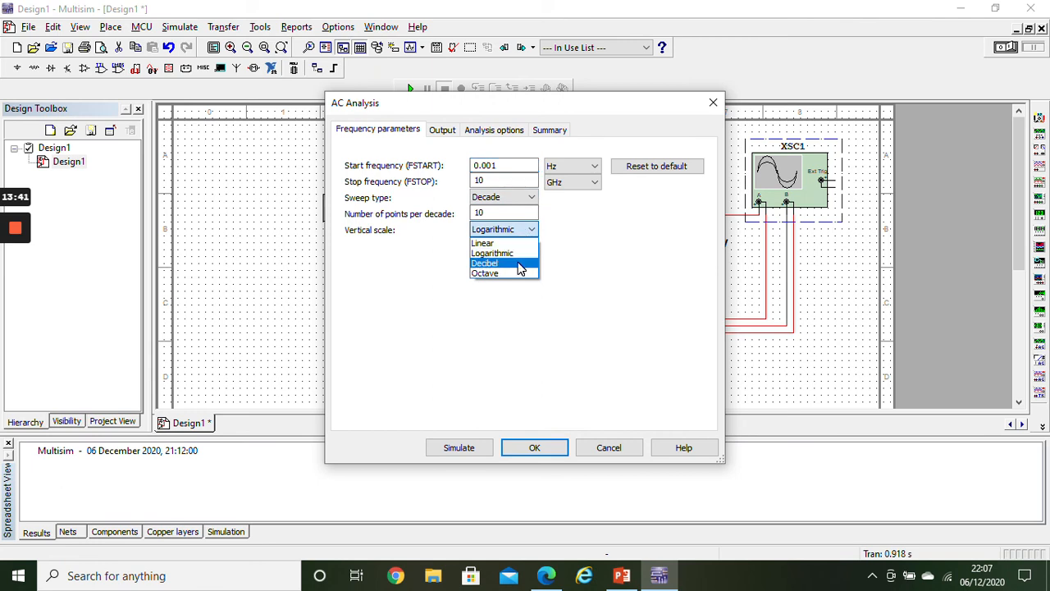
pyautogui.click(523, 264)
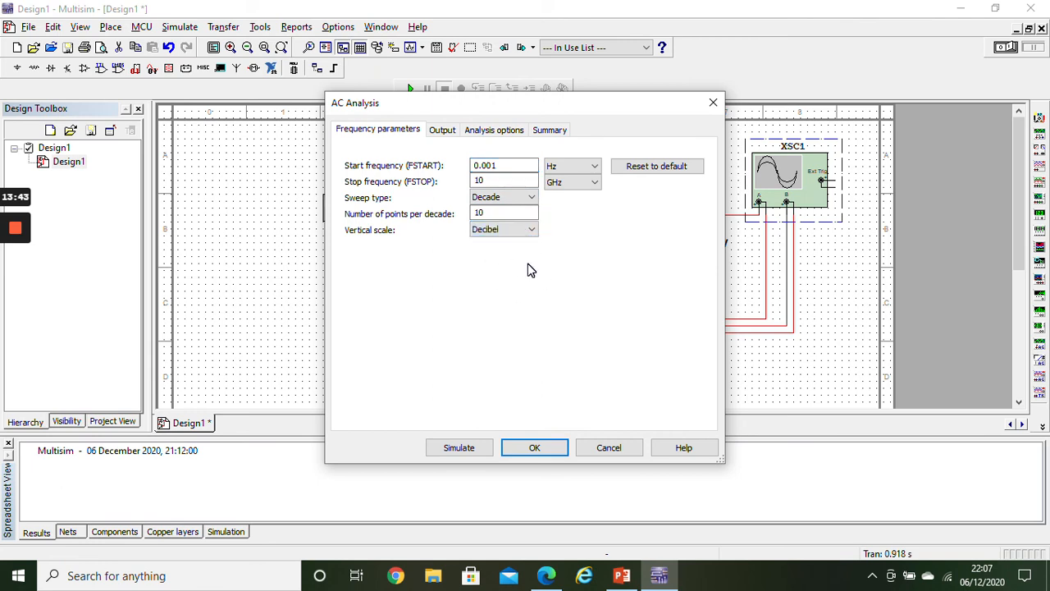
# Step: Add the output node voltage V(7) as the AC Analysis variable and run the simulation
pyautogui.click(441, 132)
pyautogui.moveTo(558, 107); pyautogui.dragTo(337, 104)
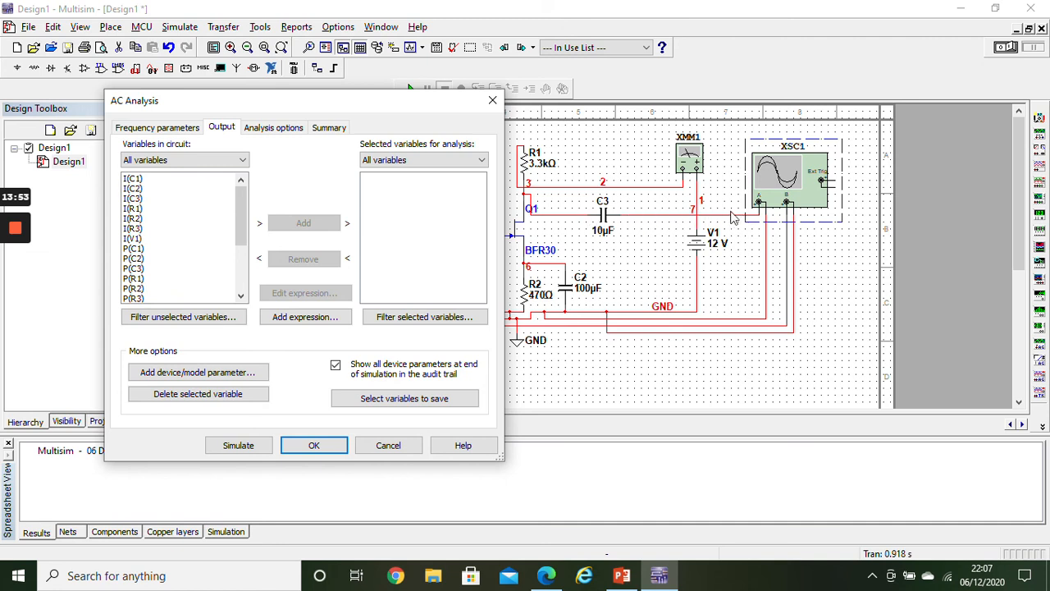
pyautogui.scroll(-3, 246, 226)
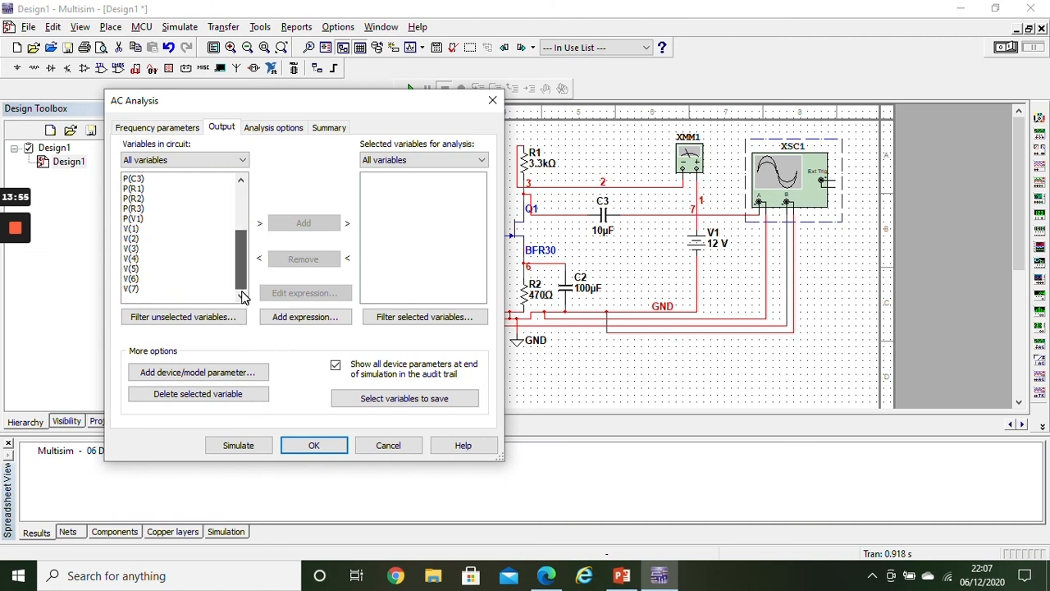
pyautogui.click(141, 288)
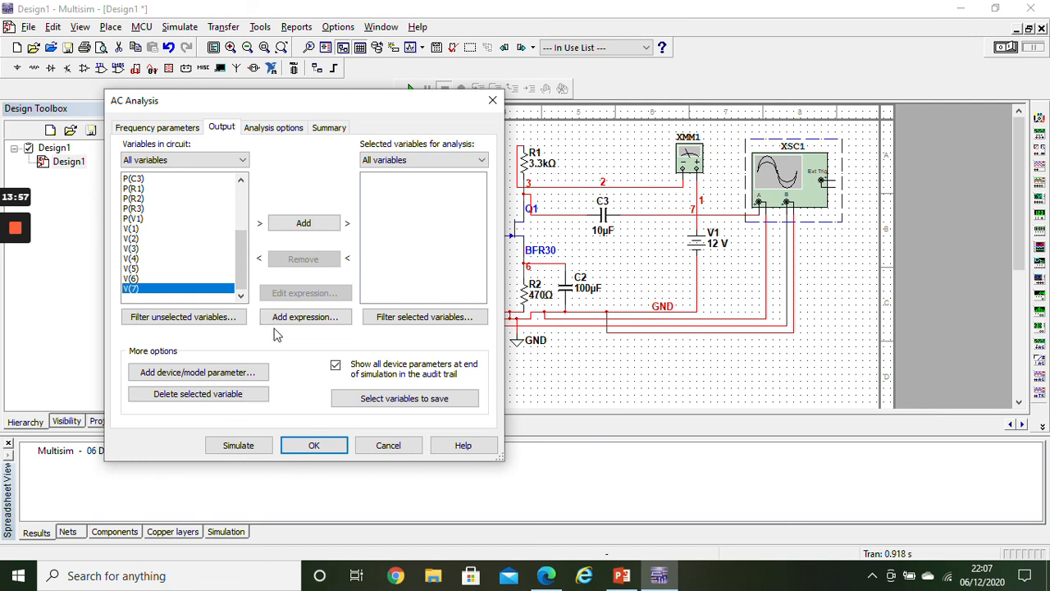
pyautogui.click(322, 228)
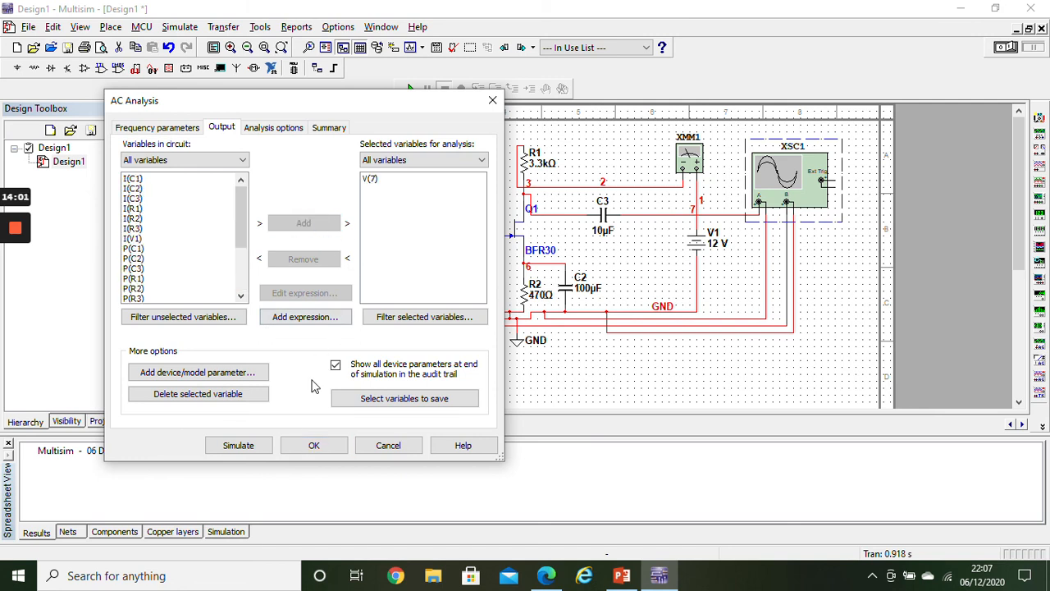
pyautogui.click(239, 446)
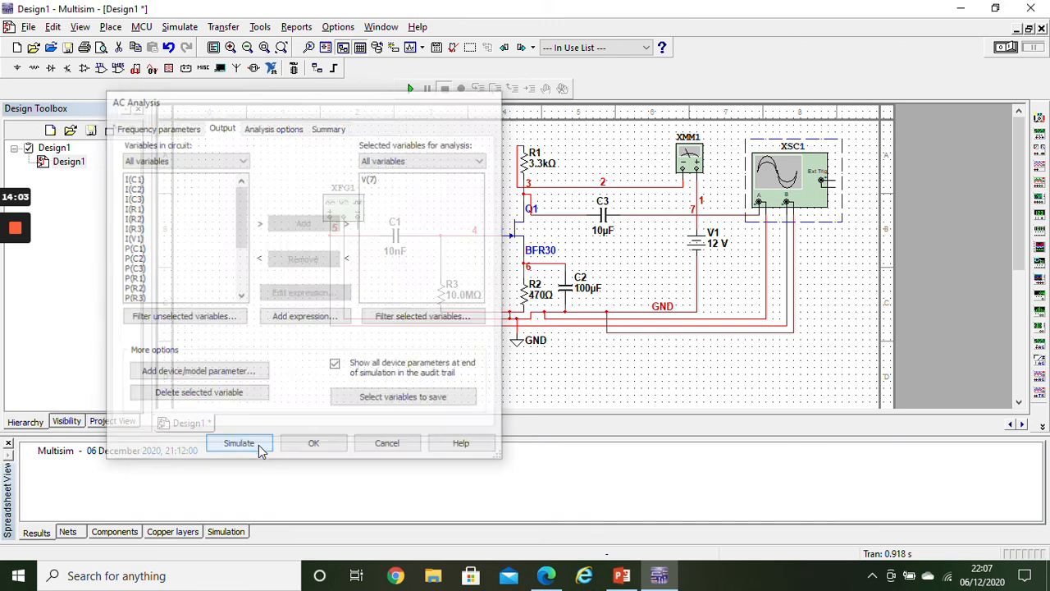
# Step: Maximize the Grapher View to examine the magnitude and phase response of V(7), and close it
pyautogui.click(592, 219)
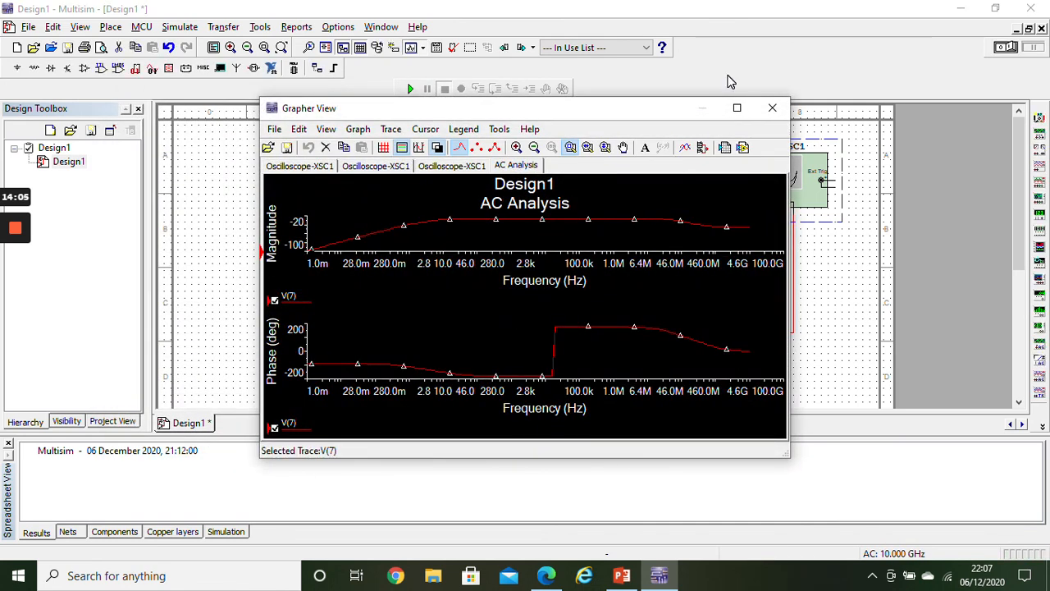
pyautogui.click(737, 108)
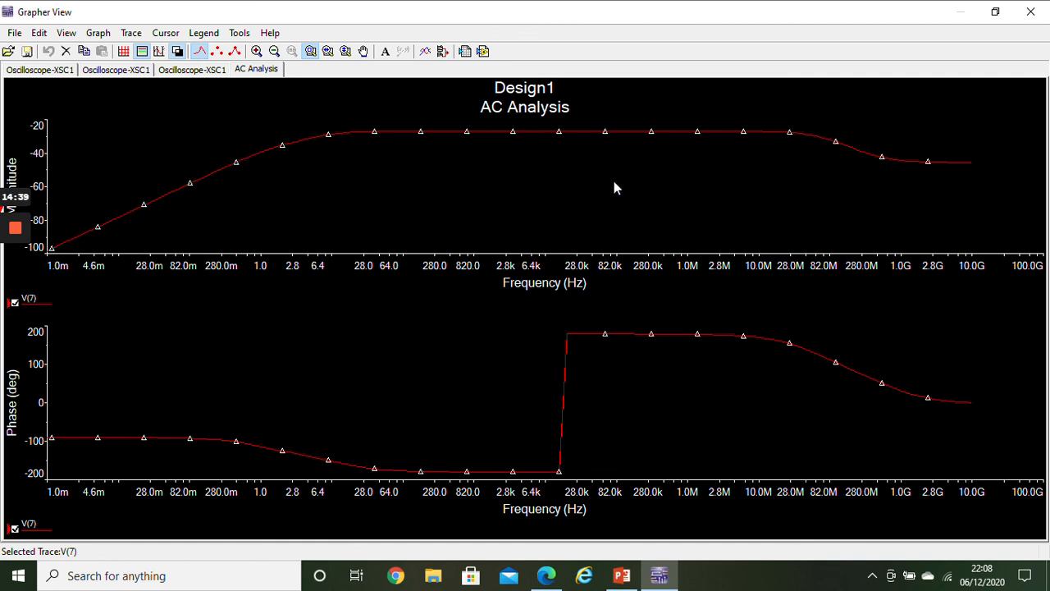
pyautogui.click(1031, 15)
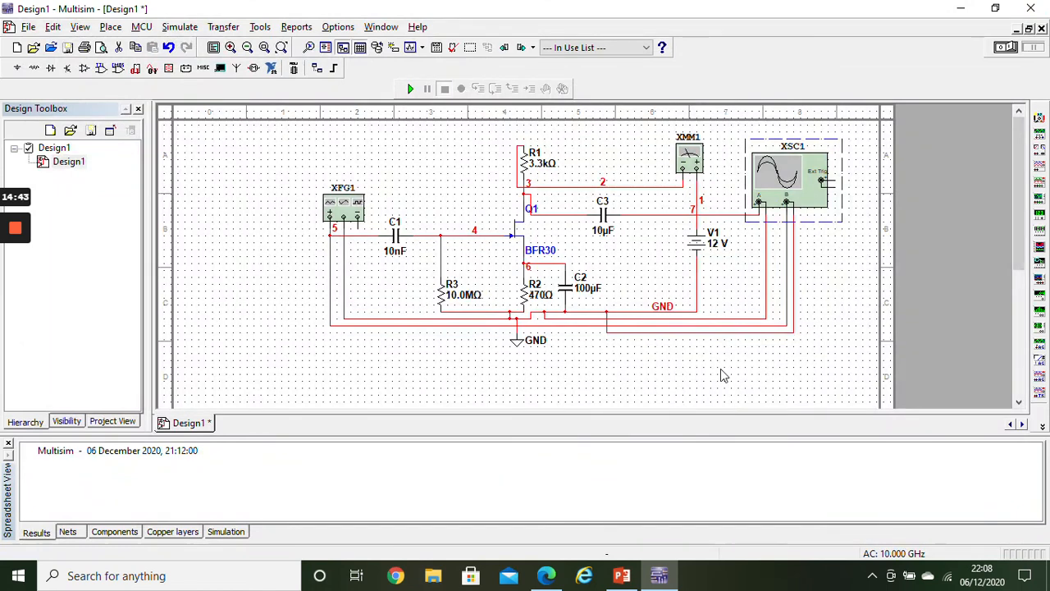
# Step: Switch to the PowerPoint lab slides to view the oscilloscope slide, and return to the Multisim schematic
pyautogui.click(622, 576)
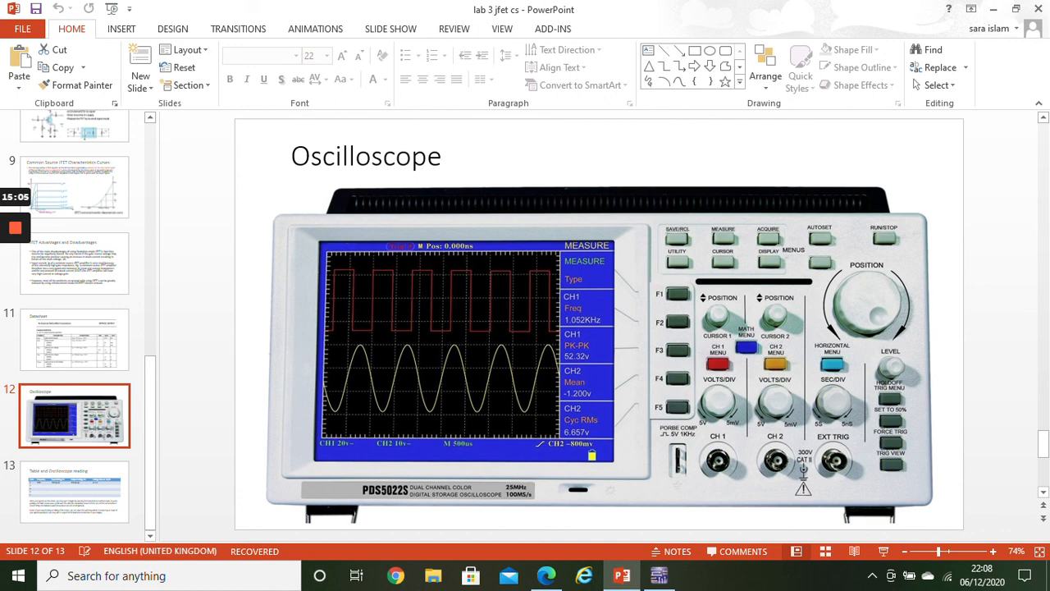
pyautogui.click(621, 576)
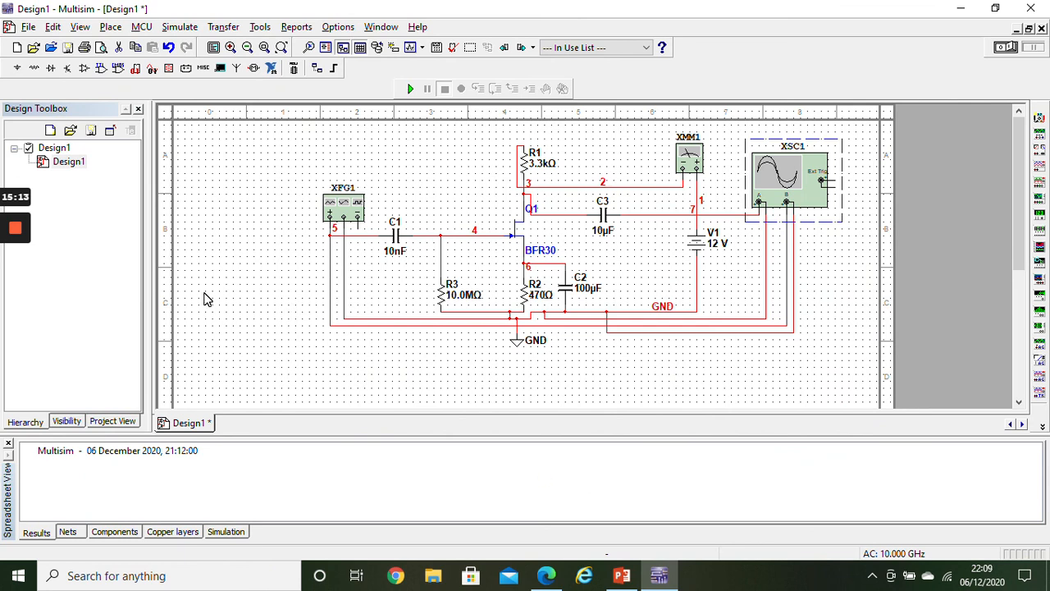
pyautogui.moveTo(14, 236)
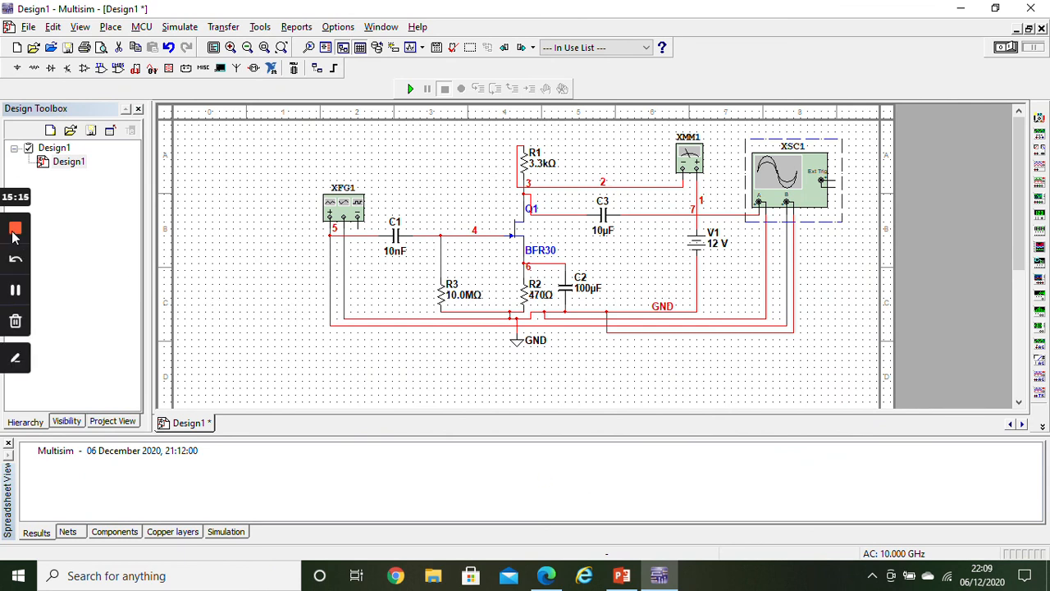